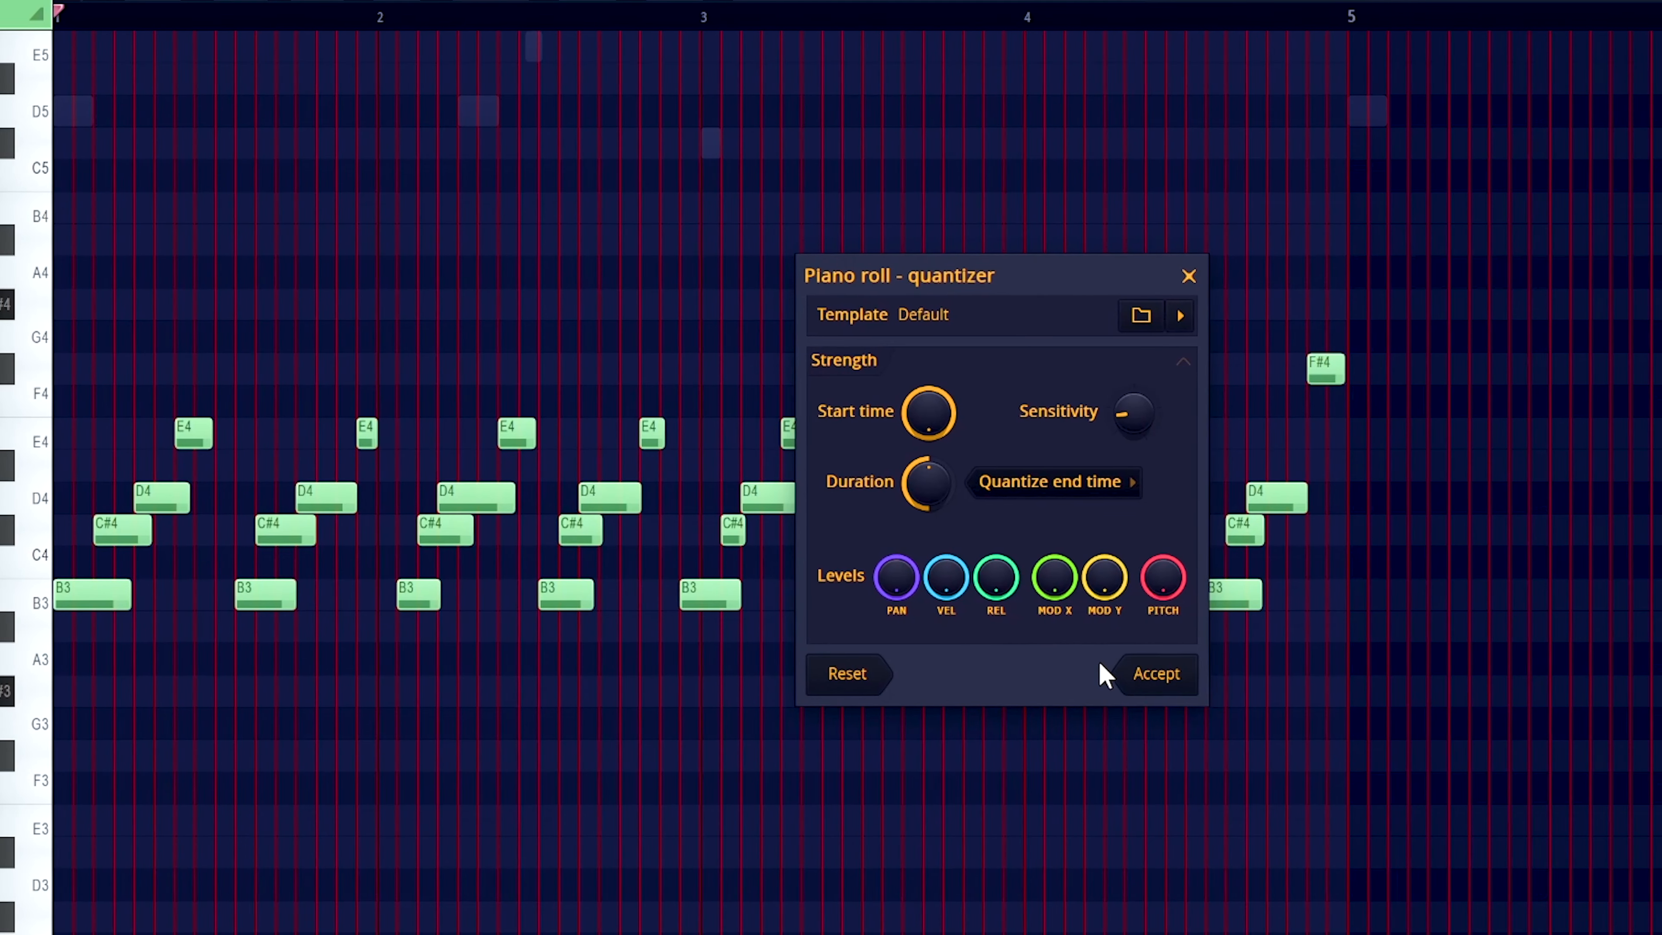
Apply the Default template quantization to the piano roll notes.
left_click(1151, 673)
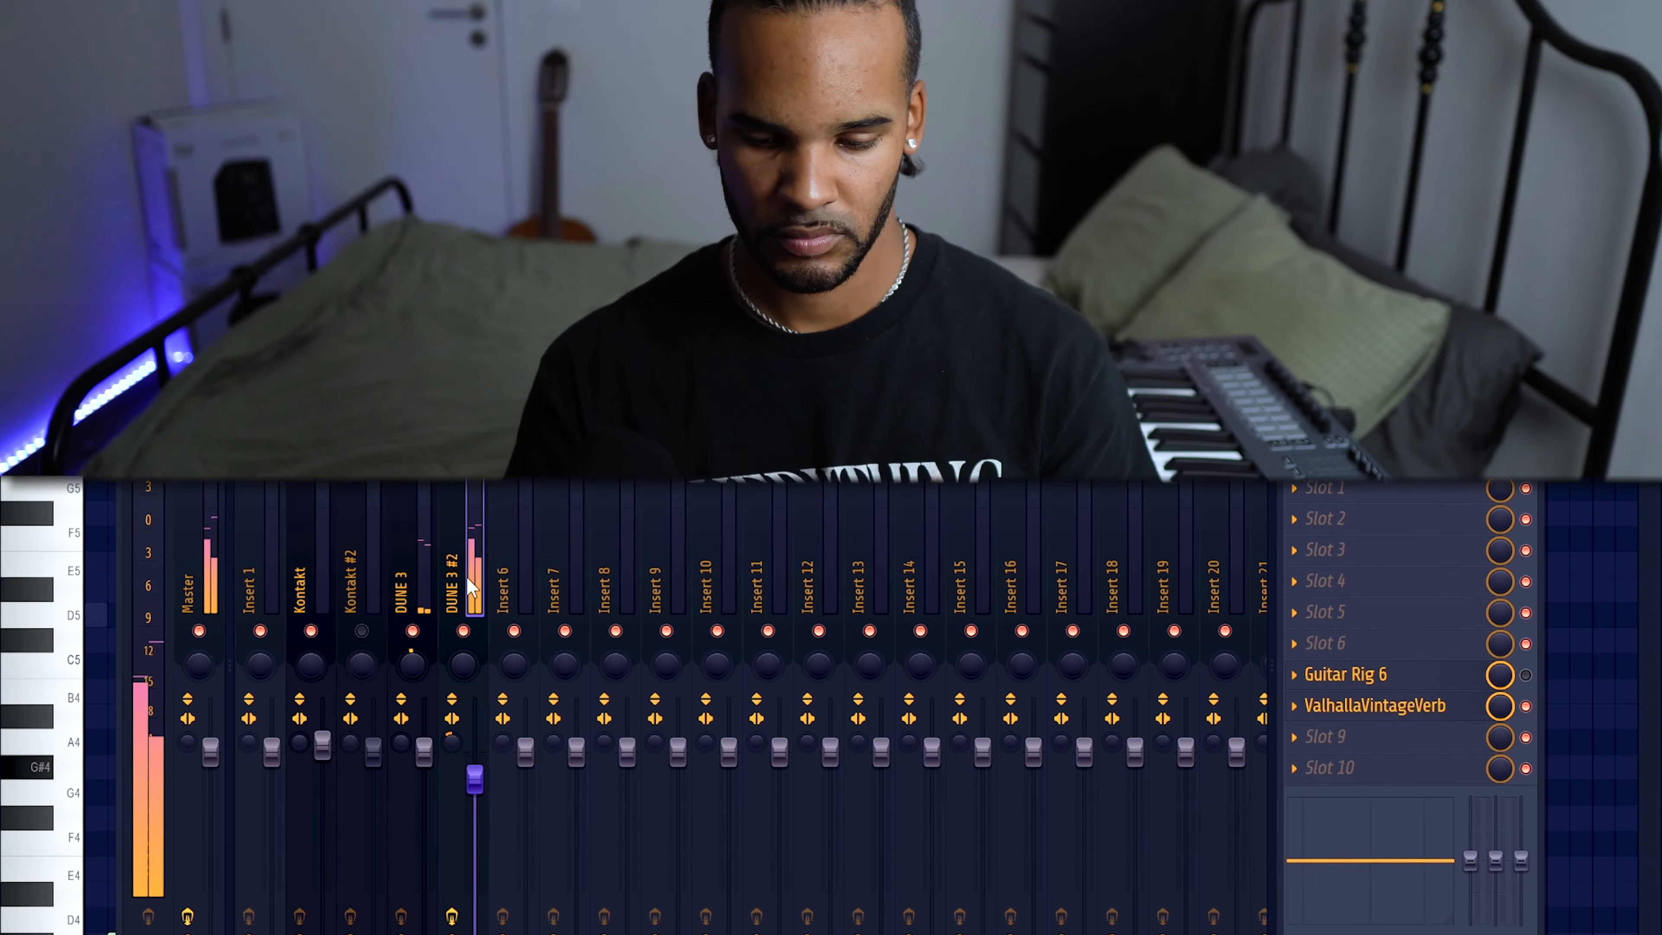
Open ValhallaVintageVerb on the DUNE 3 #2 mixer track and adjust its reverb decay.
left_click(1351, 706)
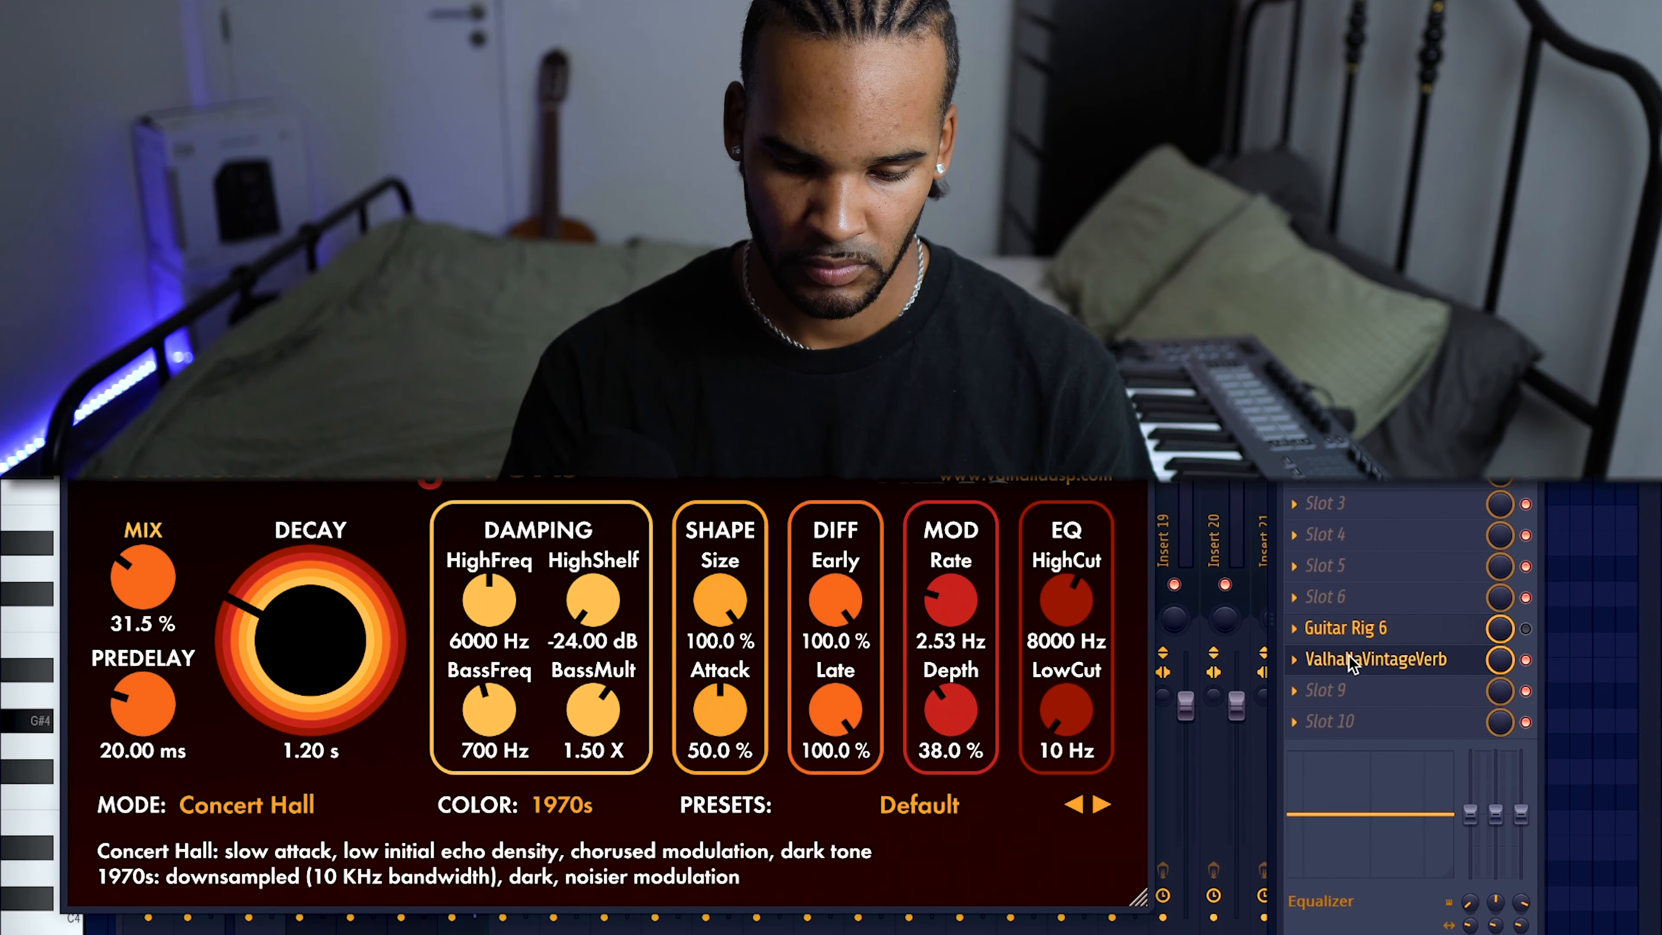
left_click_drag(311, 629, 152, 536)
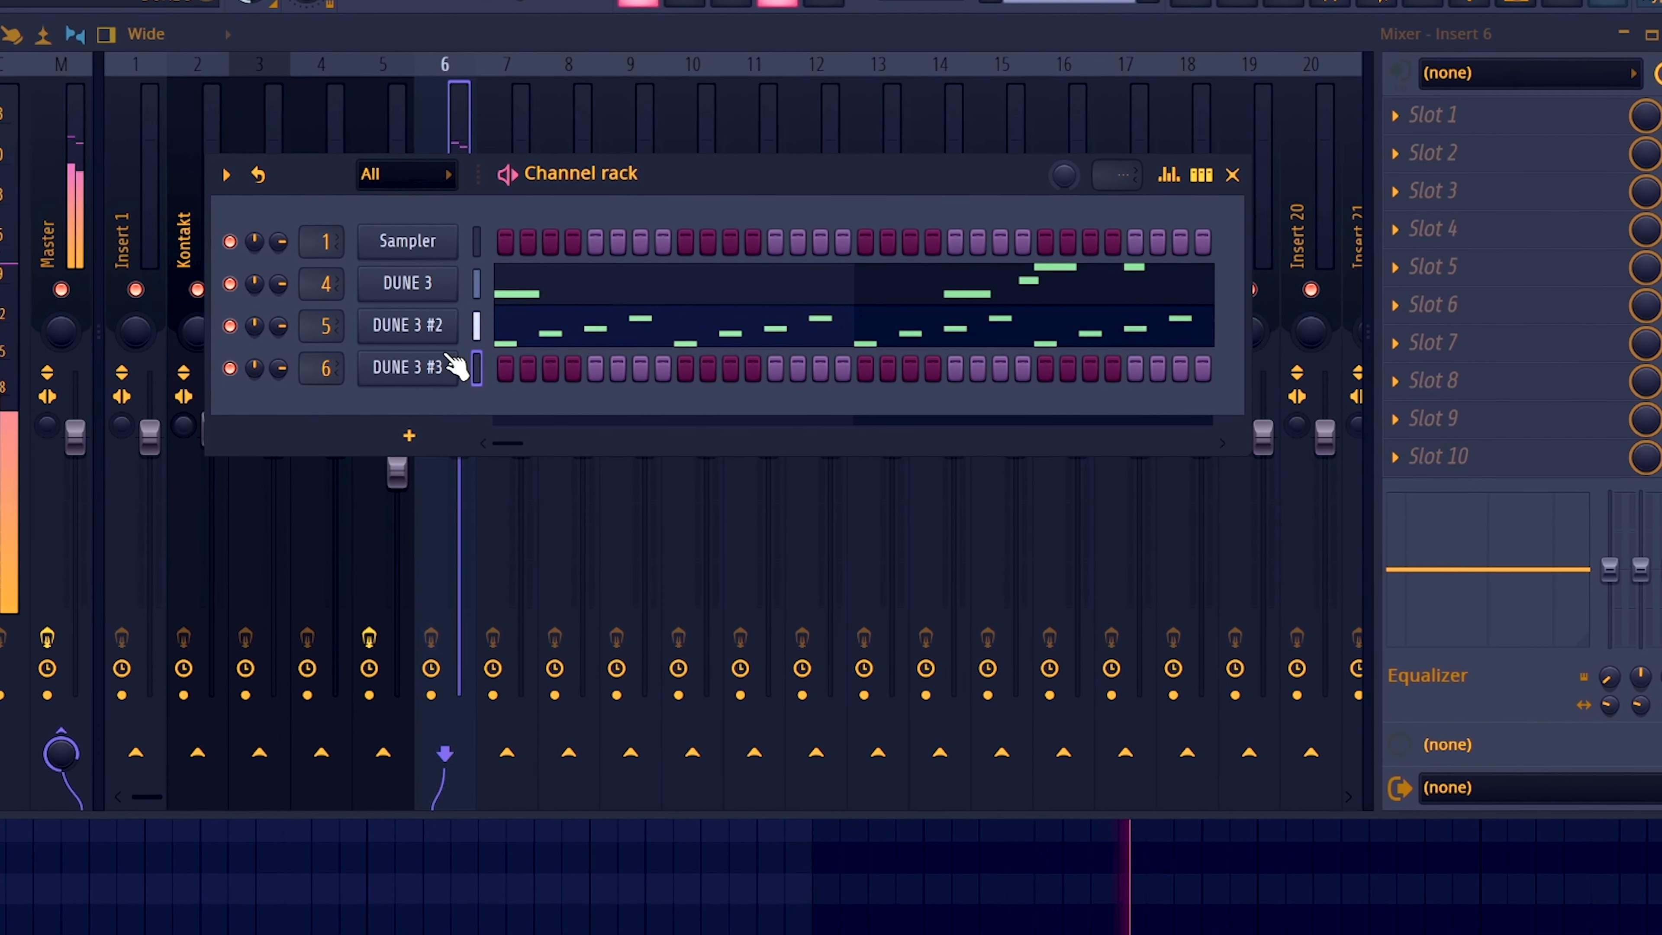
Open the DUNE 3 #3 channel's piano roll and toggle playback.
right_click(482, 360)
left_click(519, 364)
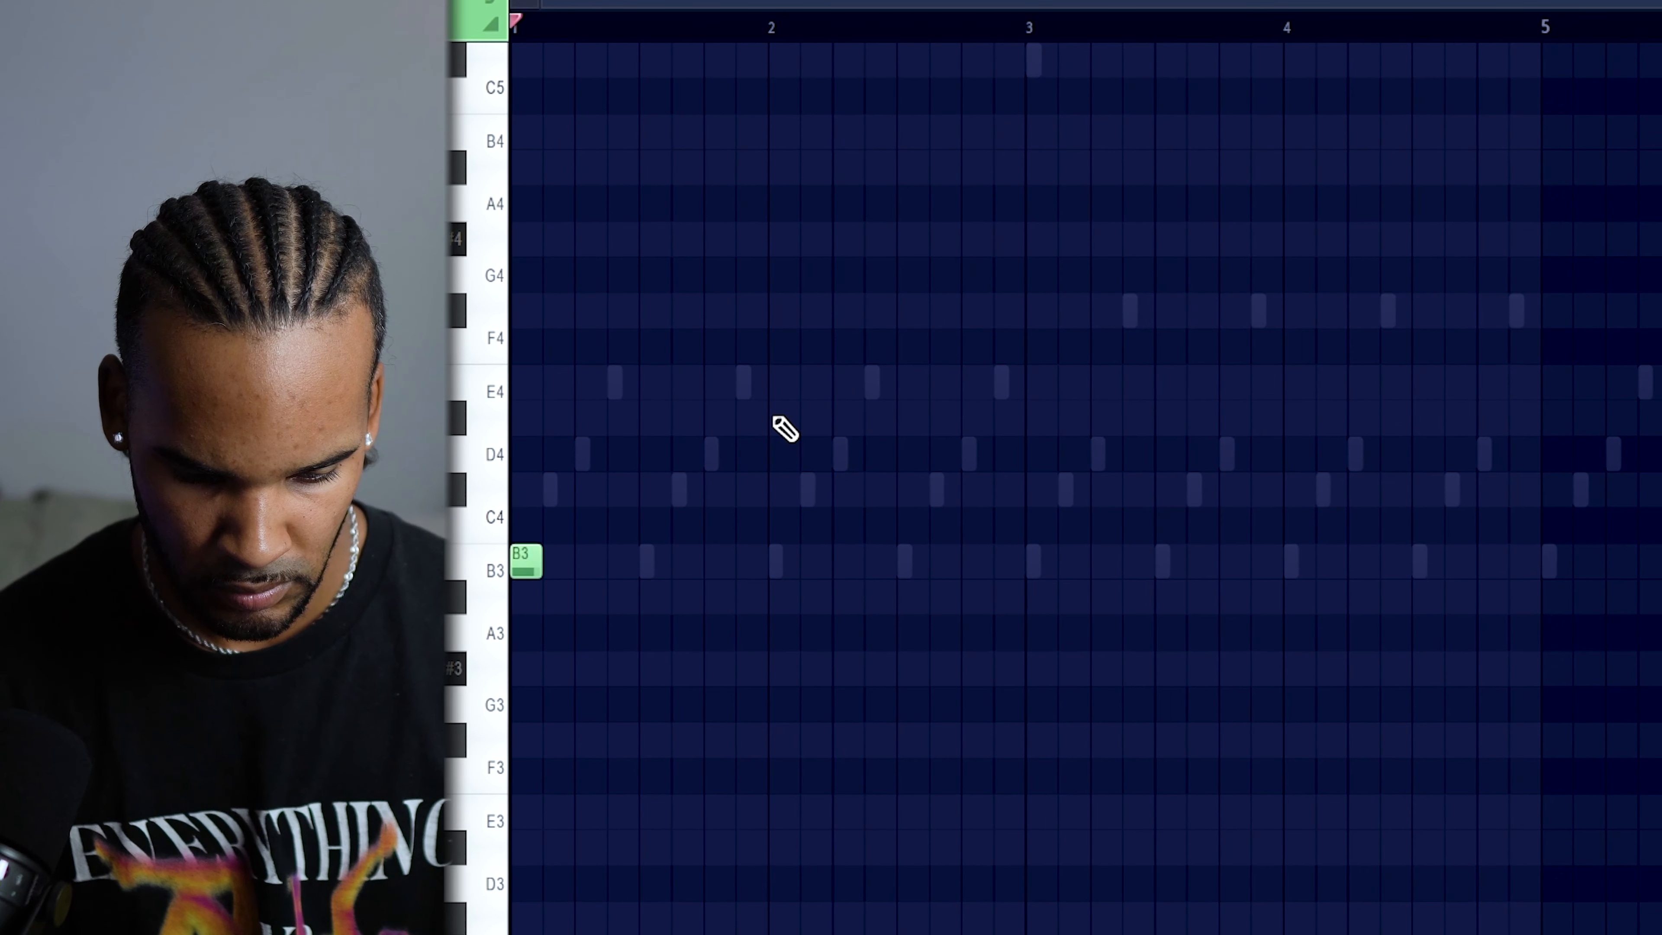
key("space")
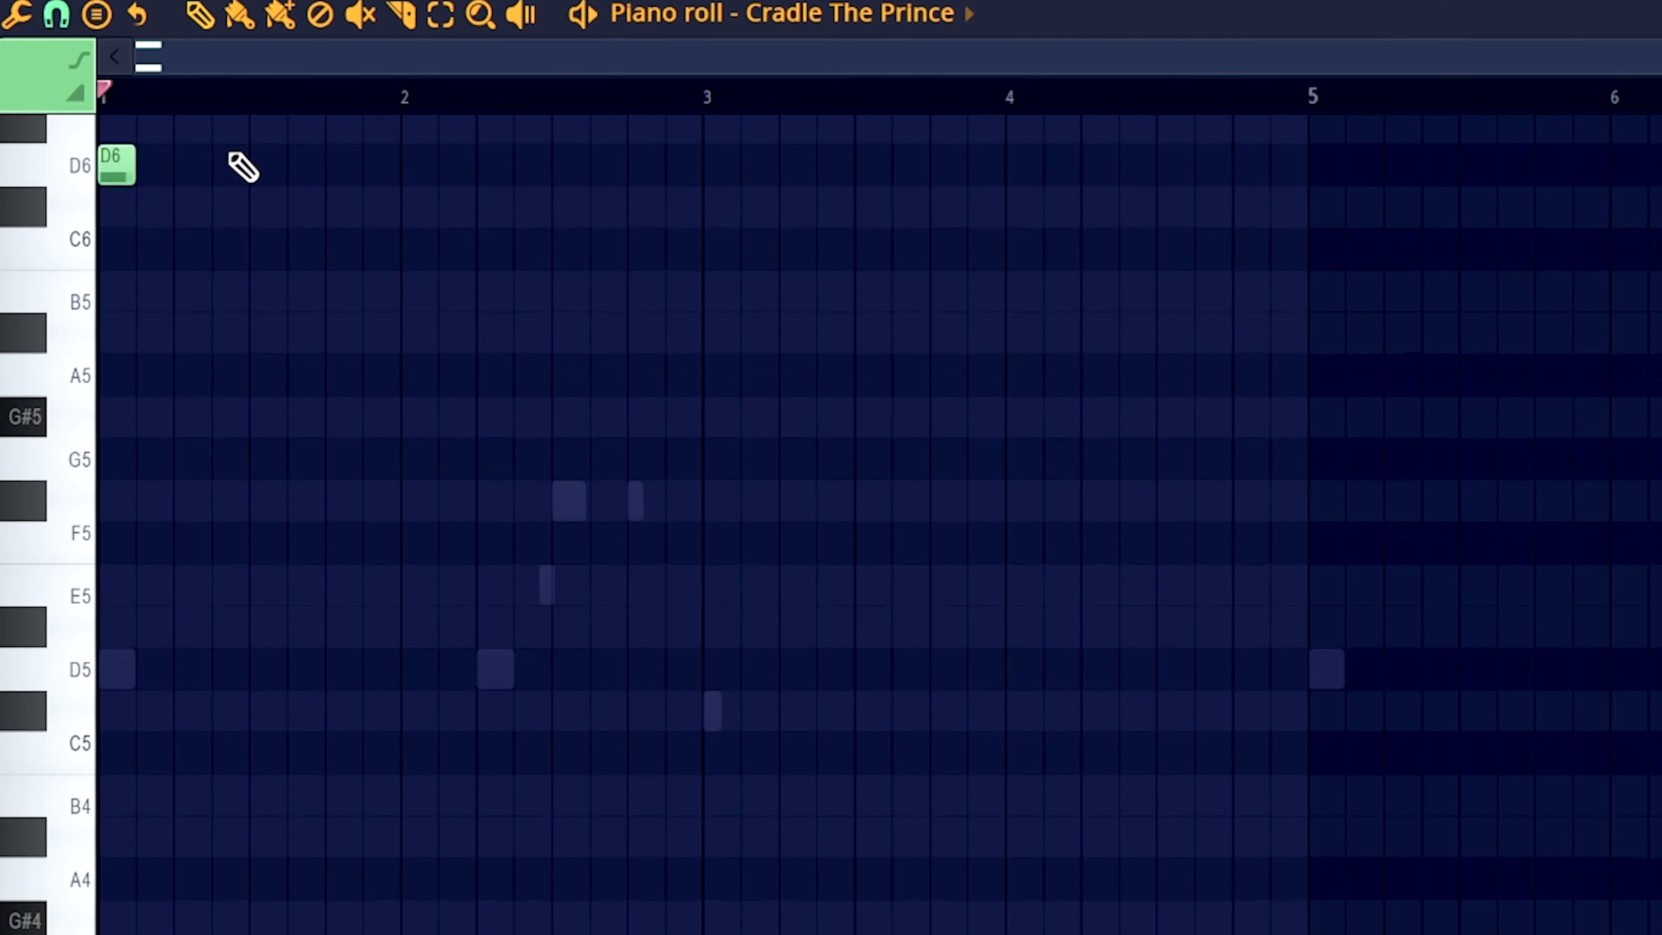
Place a chord including F#5 and D5 at bar 1 of the Cradle The Prince piano roll and stretch its notes to one bar.
scroll(197, 334, "up", 2)
left_click(104, 568)
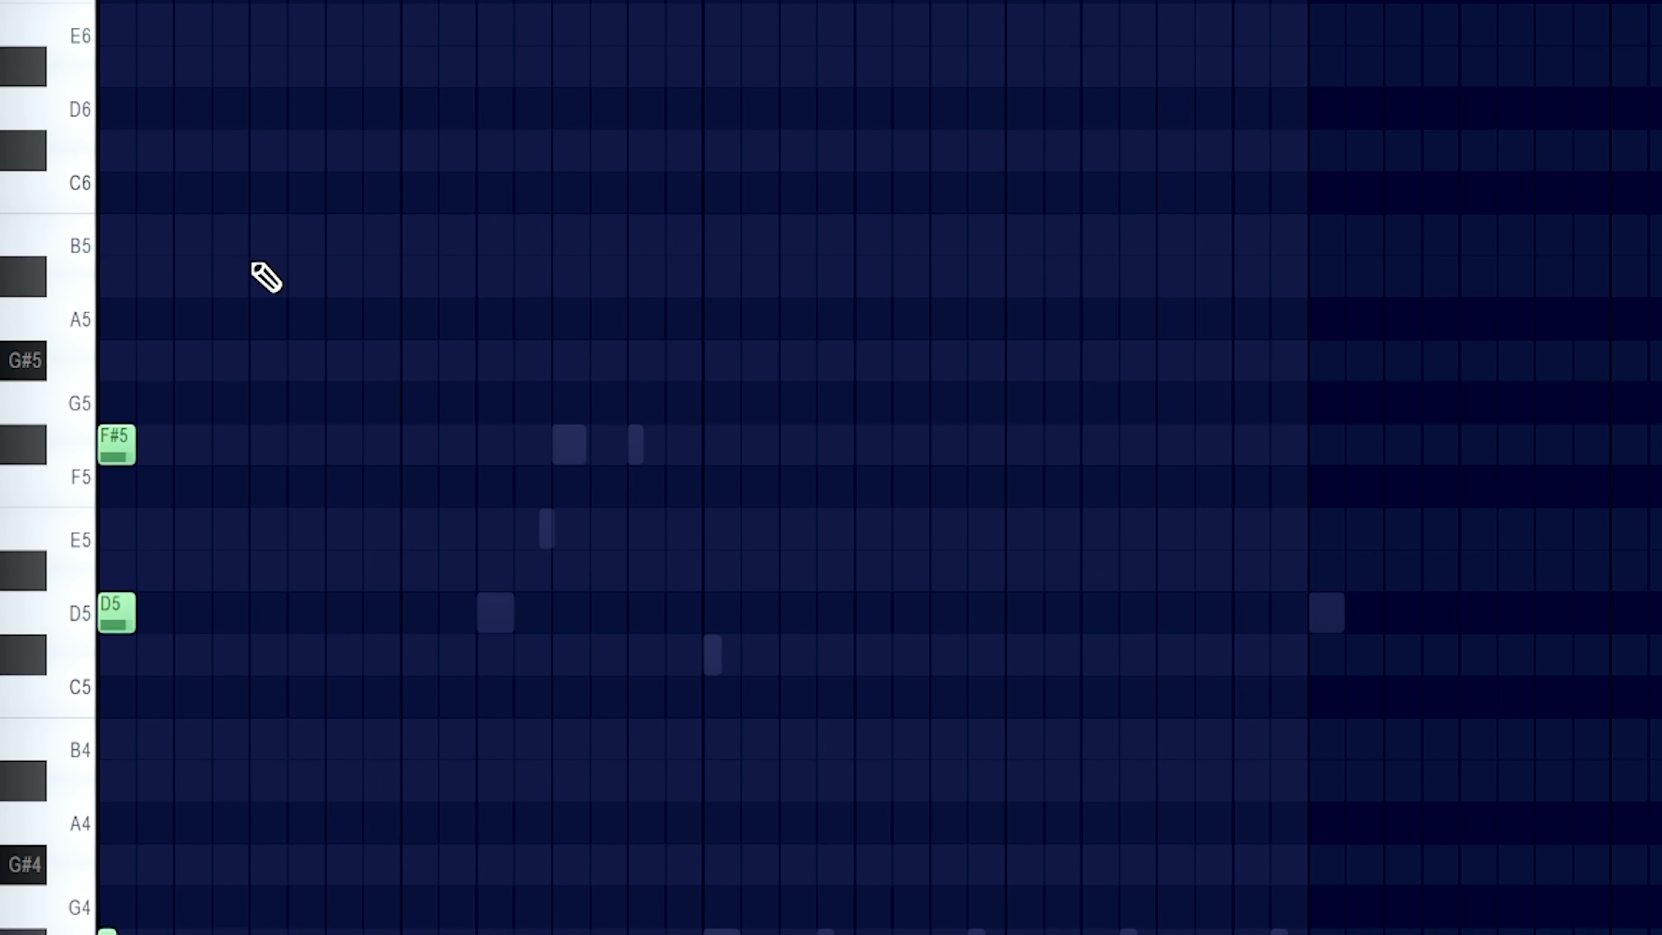
key("ctrl+a")
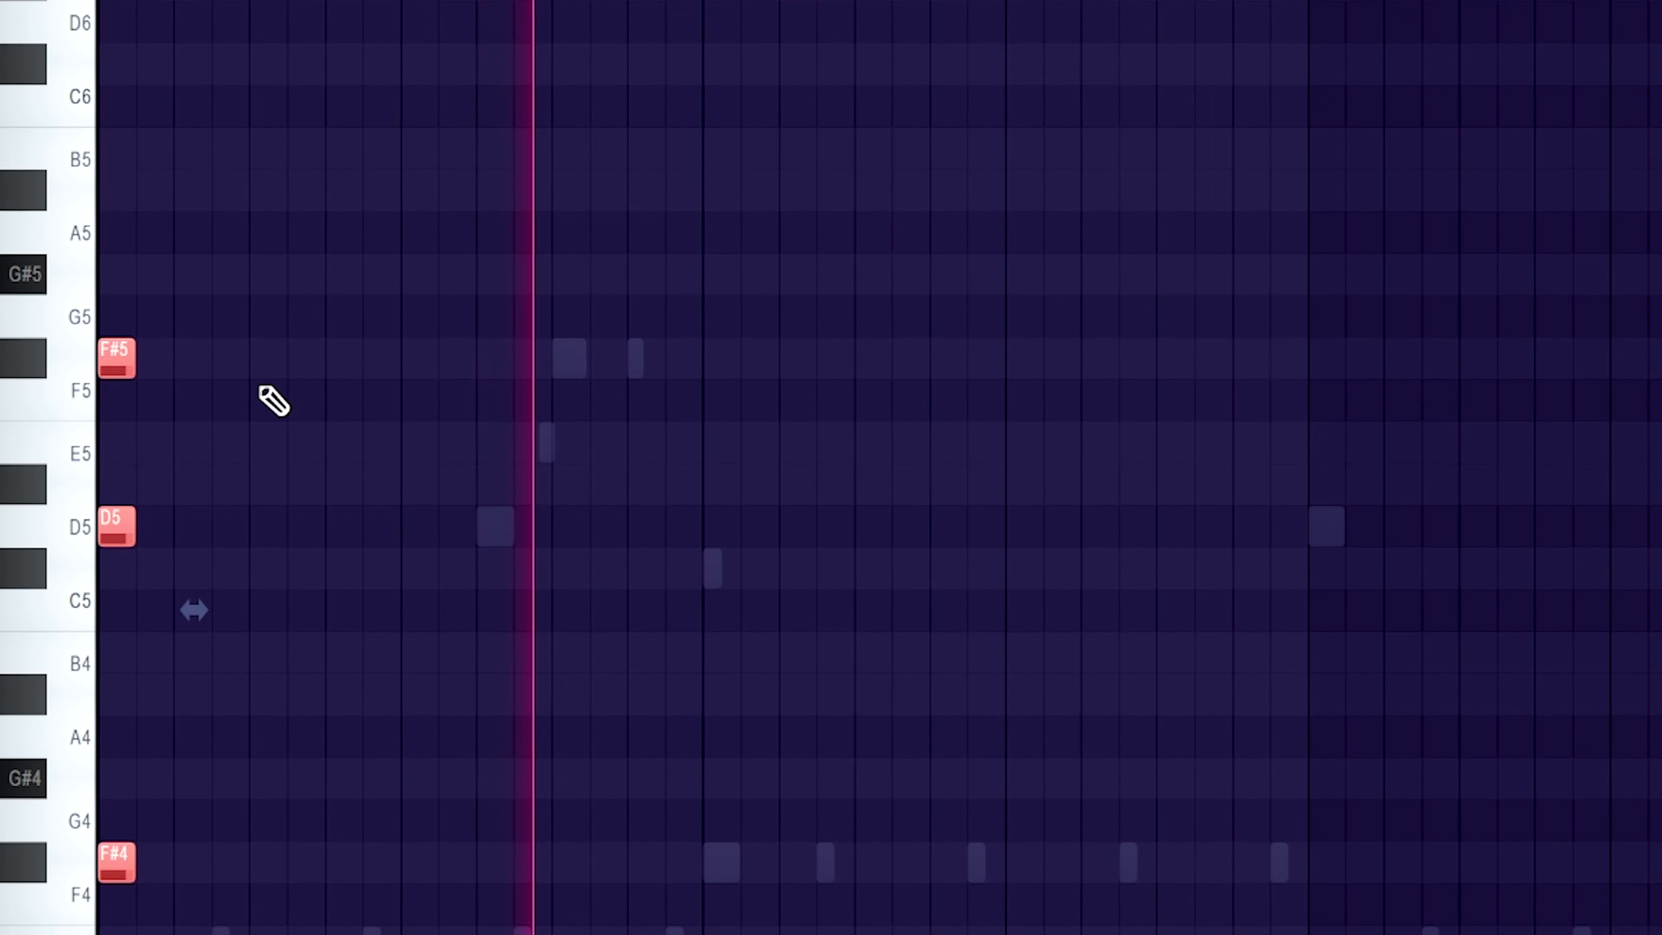
left_click_drag(136, 379, 399, 379)
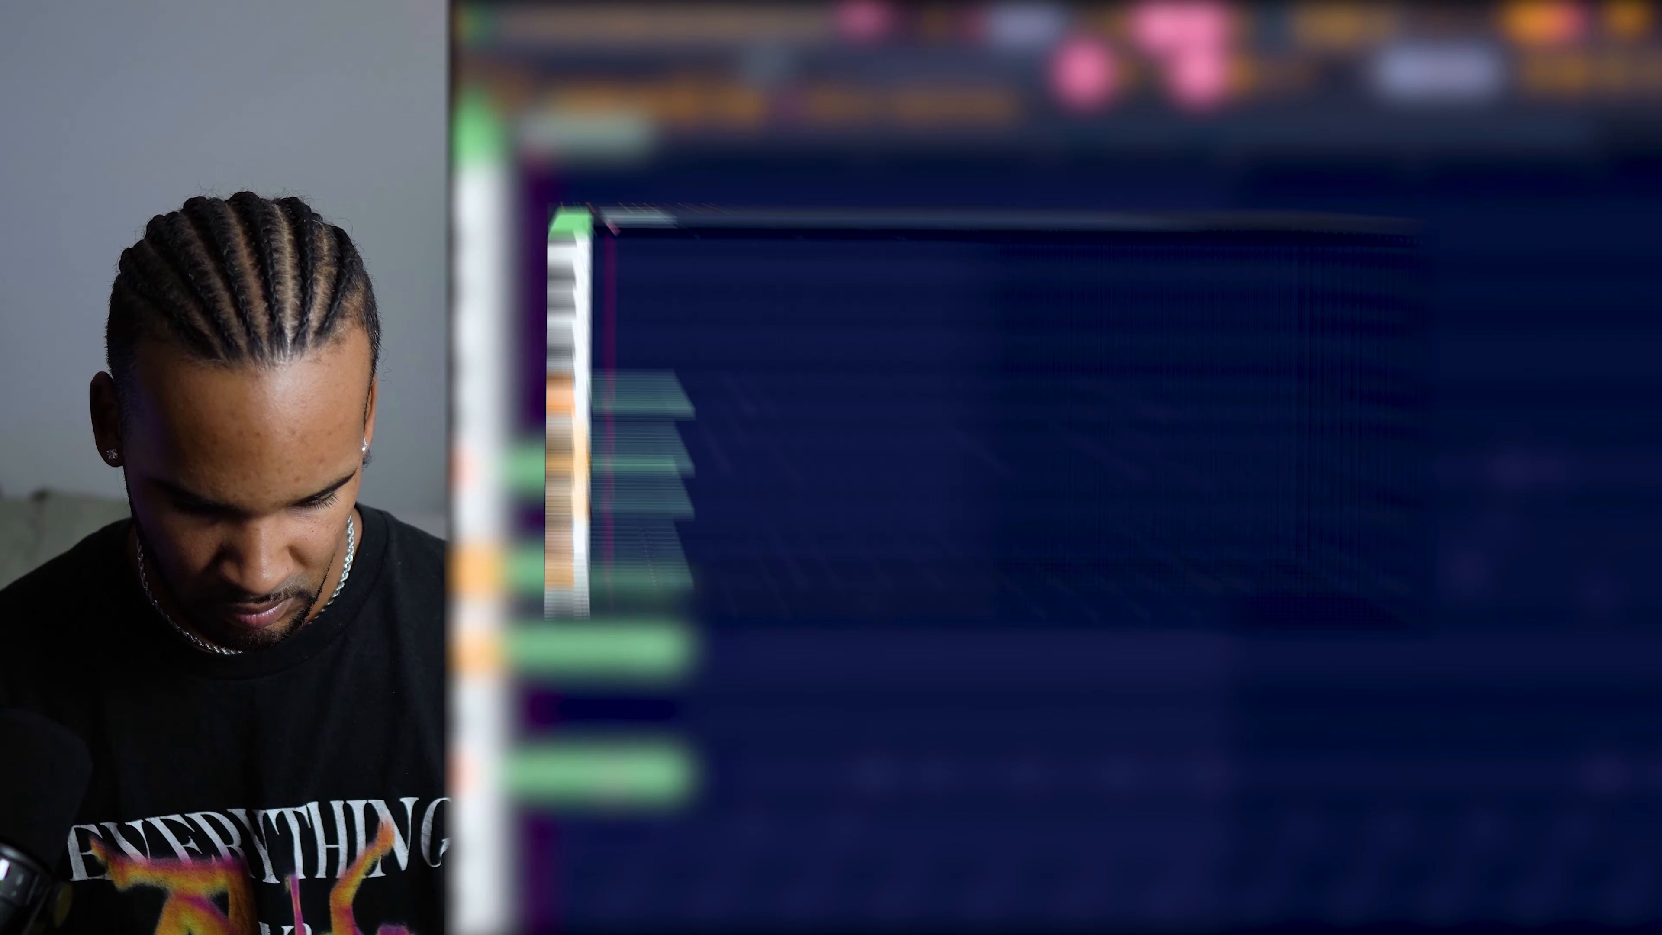
Move the chord's D5 note down to C#5 and duplicate the chord until it fills four bars.
left_click_drag(610, 548, 610, 568)
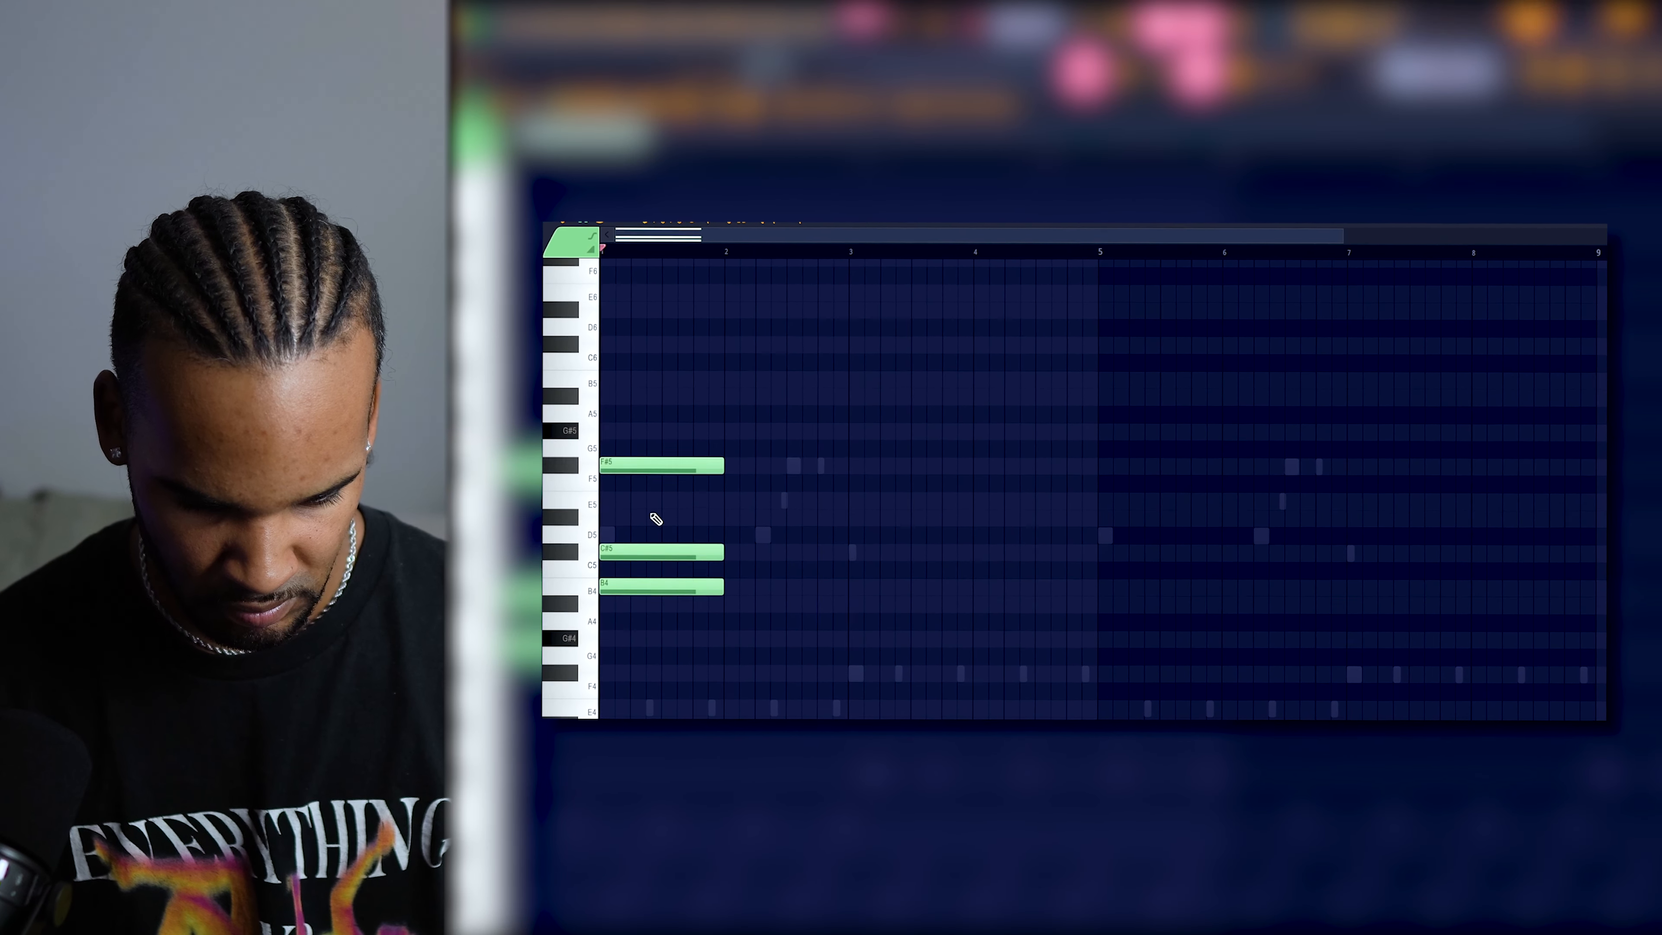
key("ctrl+b")
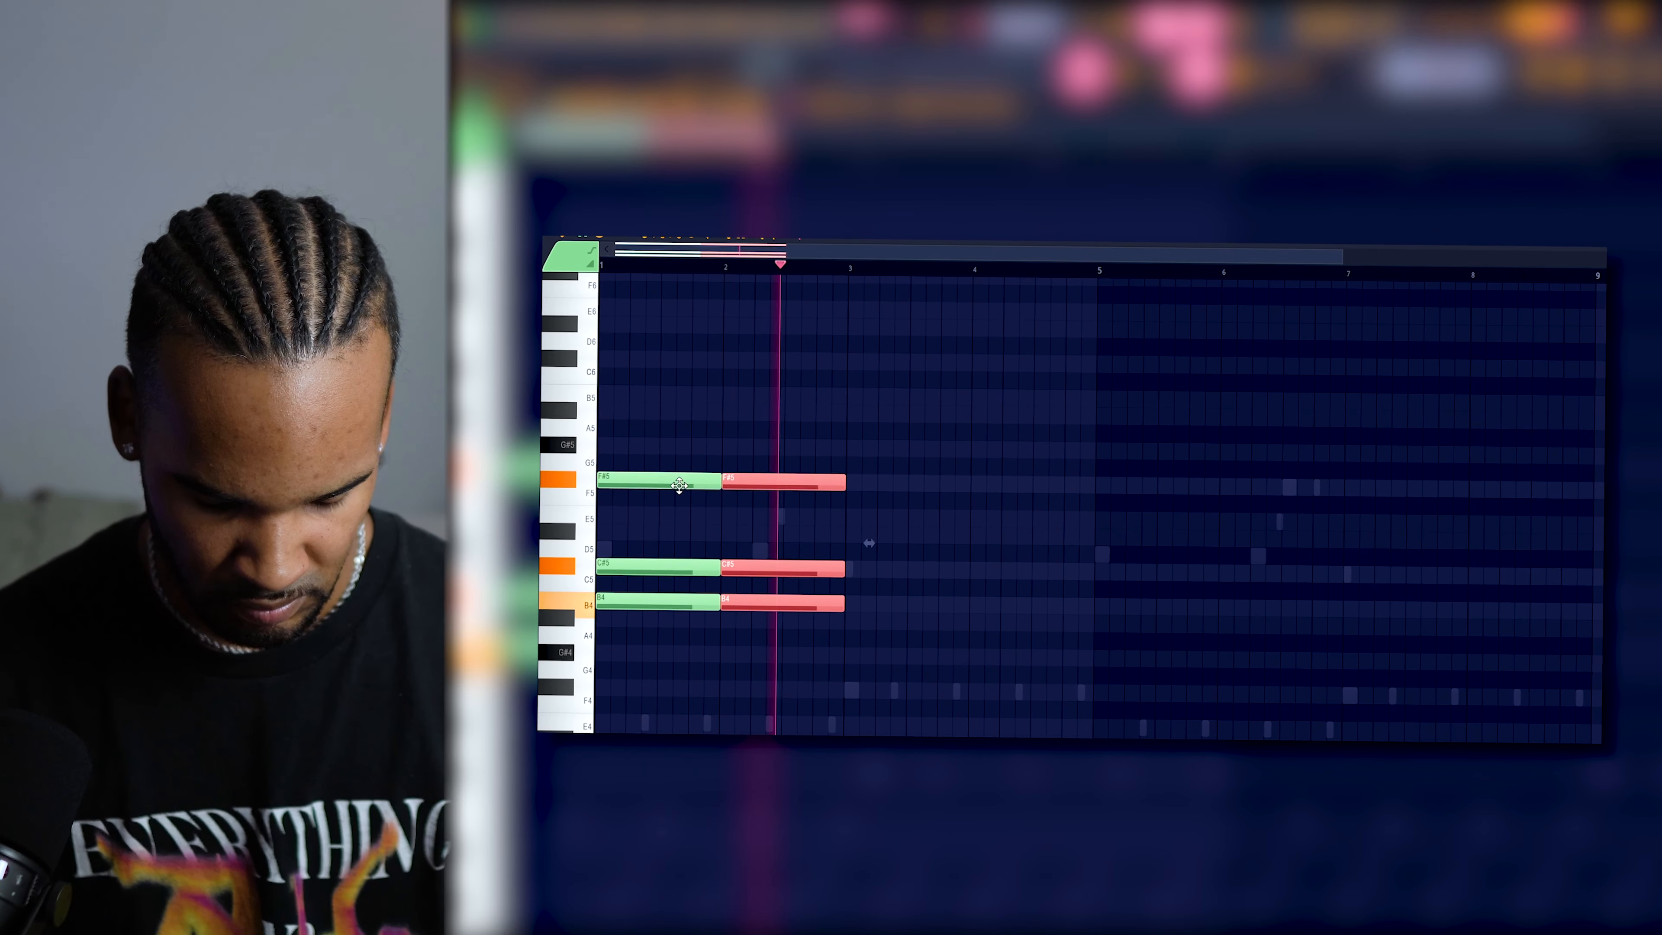
key("ctrl+b")
key("ctrl+b")
Try raising the F#5 notes in bars 3 and 4 to G#5, and move them back down to F#5.
left_click_drag(900, 473, 1020, 481)
key("shift+Up")
key("shift+Up")
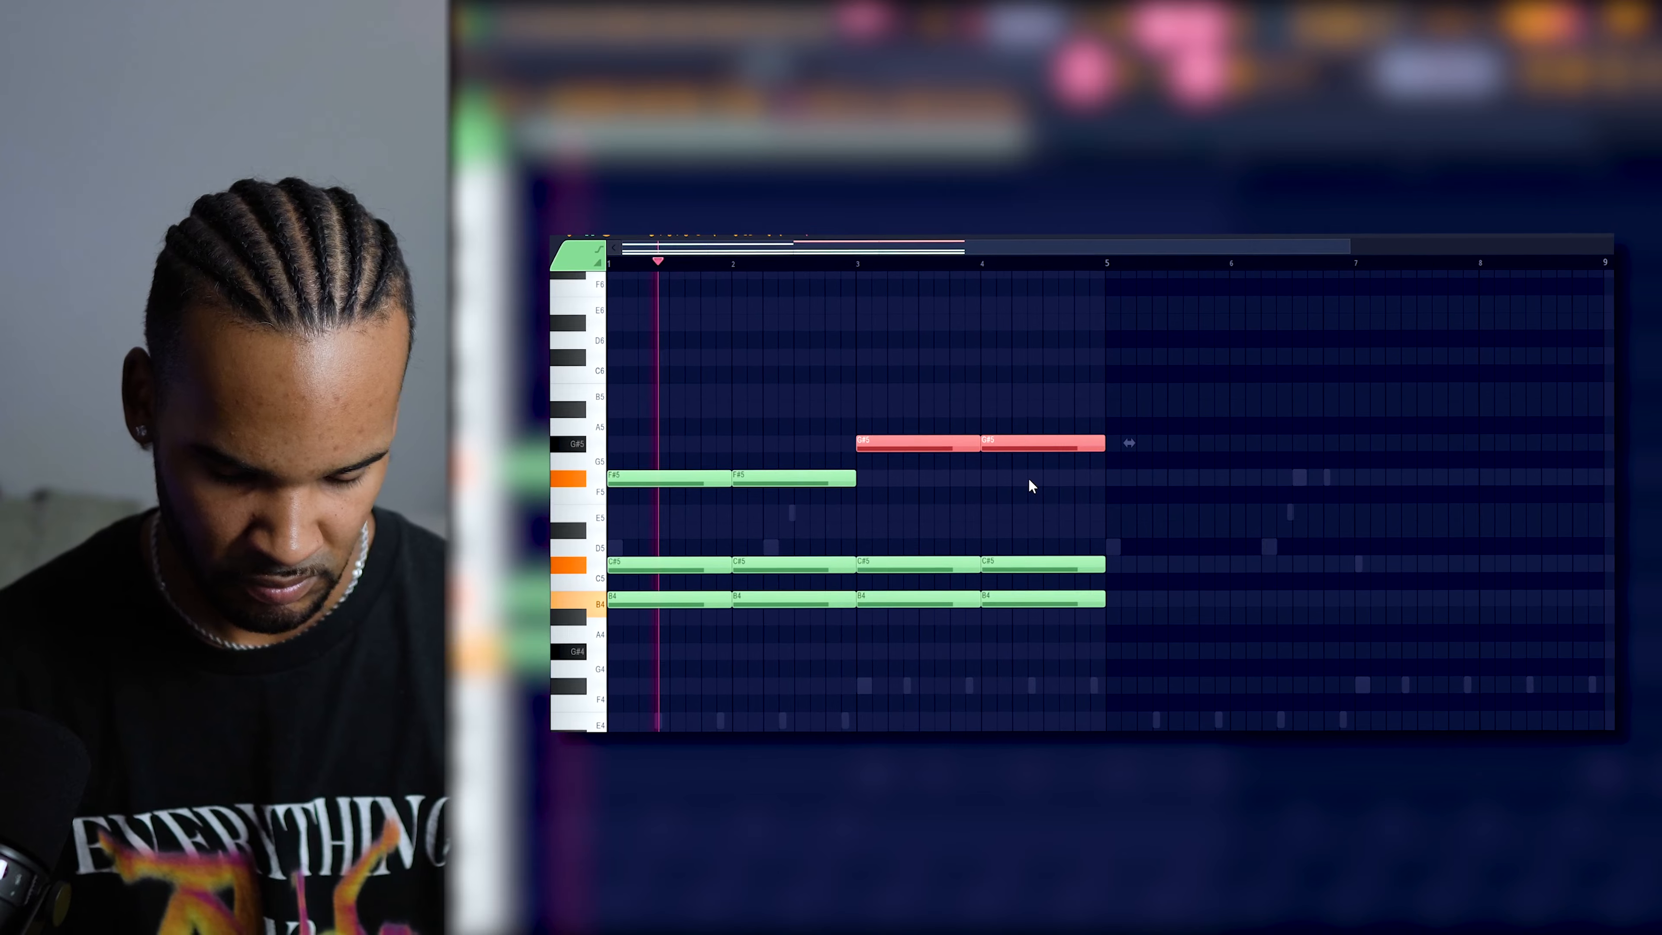
scroll(1017, 480, "up", 1)
scroll(1010, 511, "down", 3)
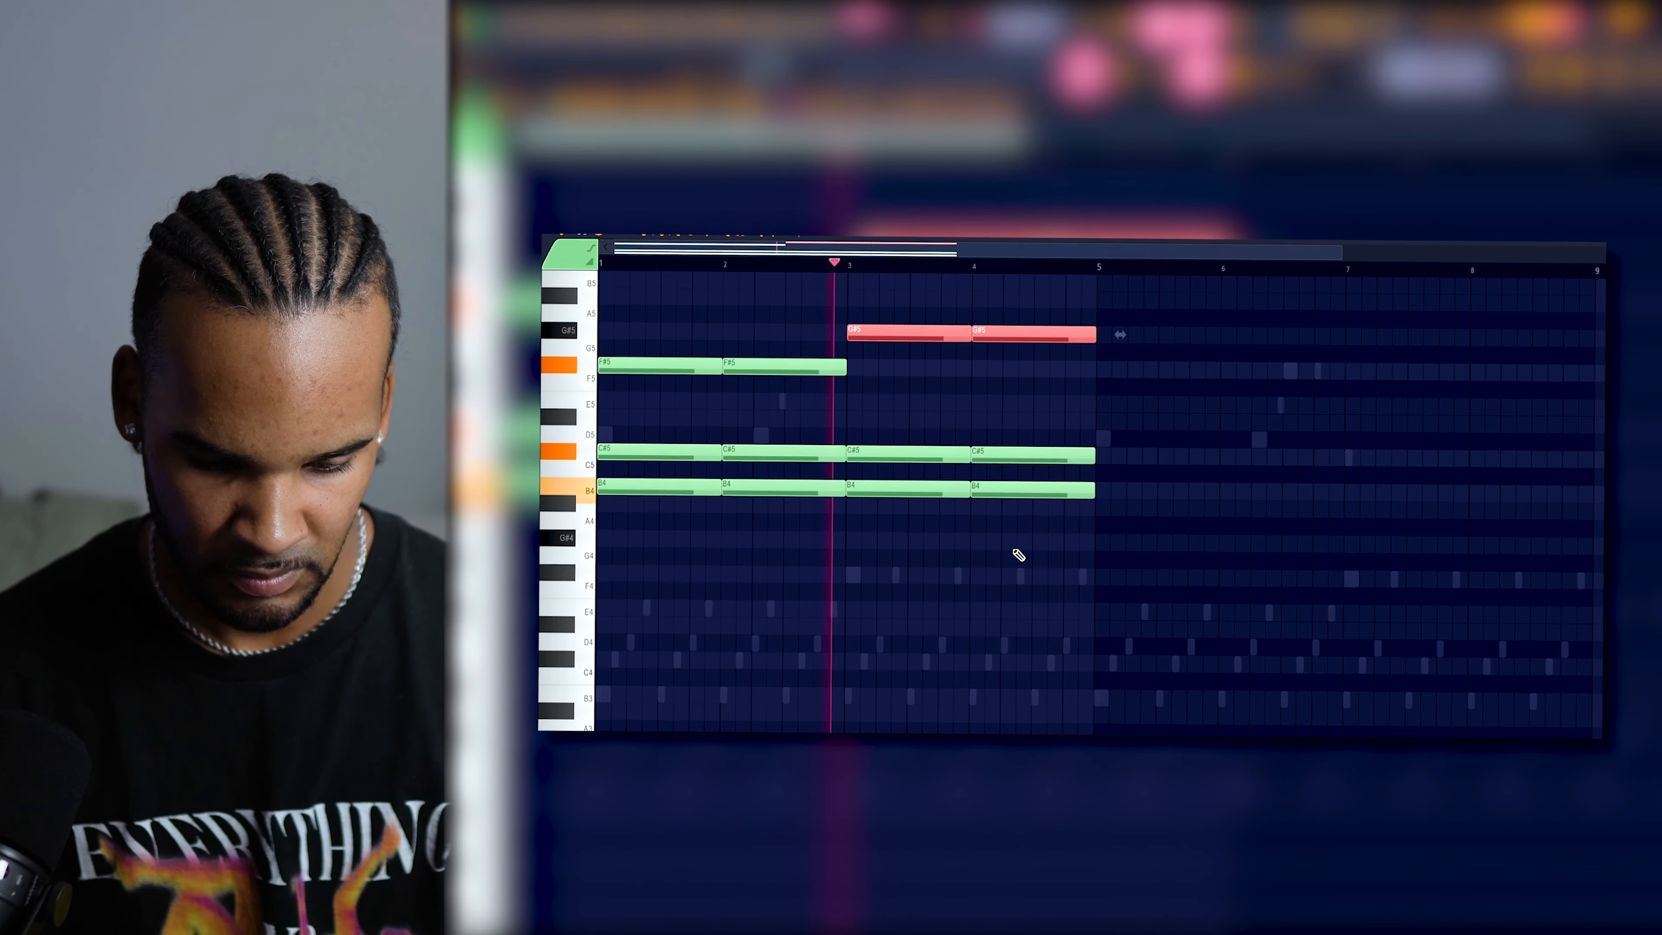
scroll(1017, 518, "up", 1)
key("shift+Down")
key("shift+Down")
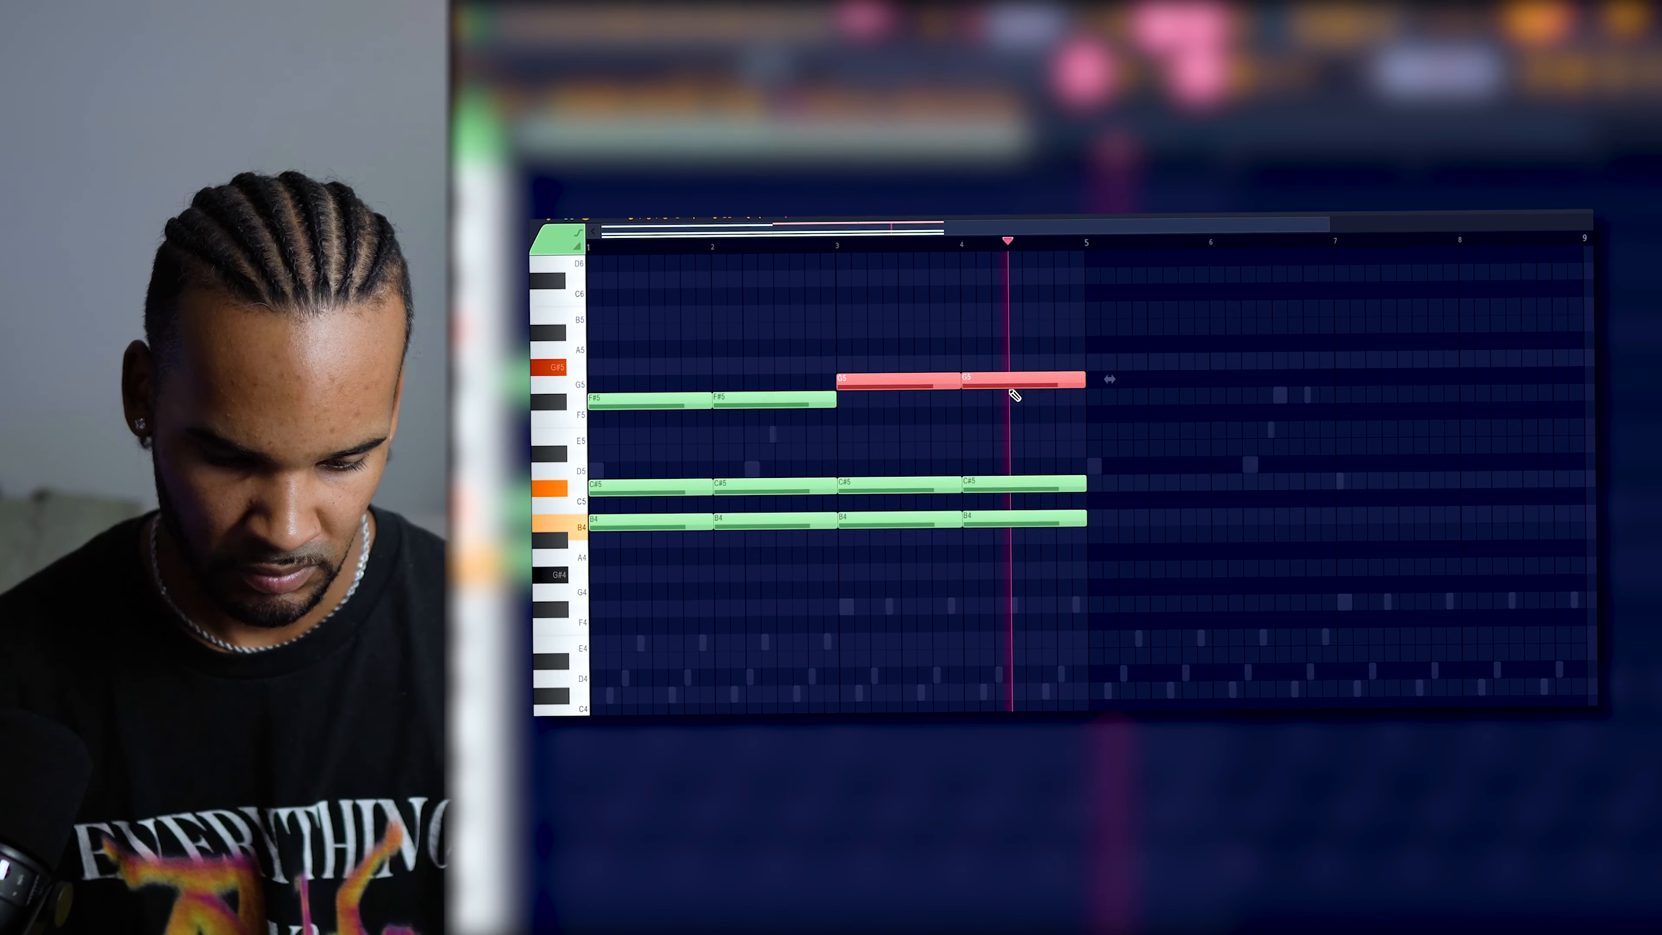
Raise the C#5 notes in bars 1 and 2 to D5 and restart playback.
left_click_drag(742, 372, 662, 410)
key("space")
left_click_drag(646, 472, 686, 547)
key("shift+Up")
key("space")
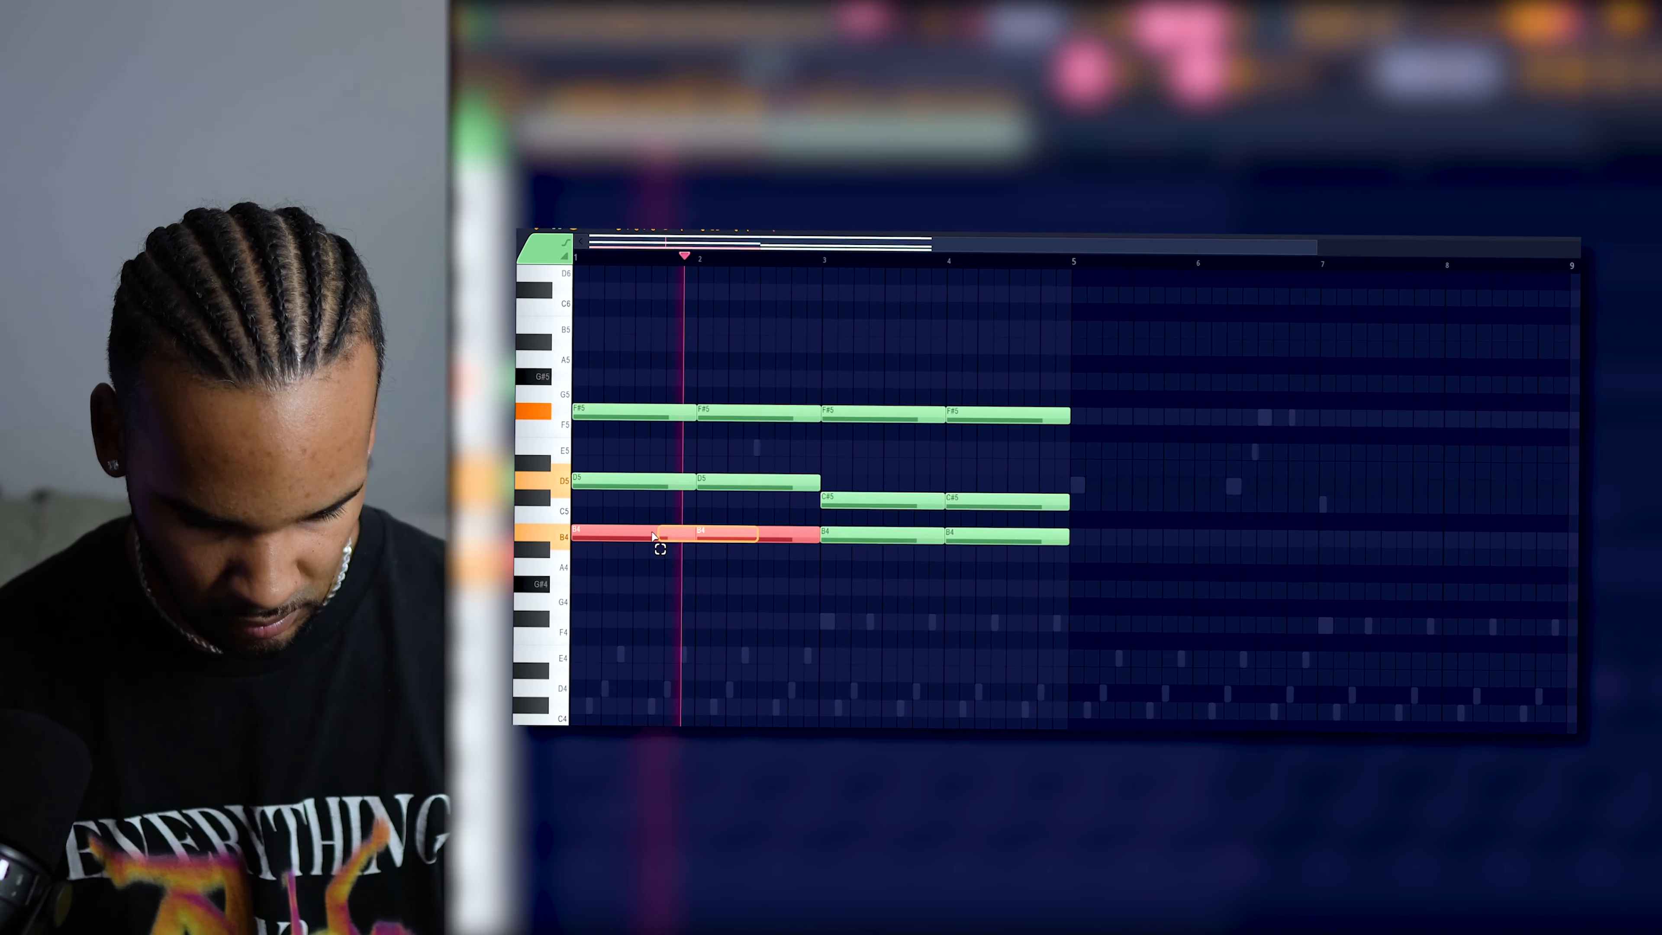
Copy the B4 notes of bars 1 and 2 down to F#4 and clear the selection.
key("shift+Down")
key("shift+Down")
key("shift+Down")
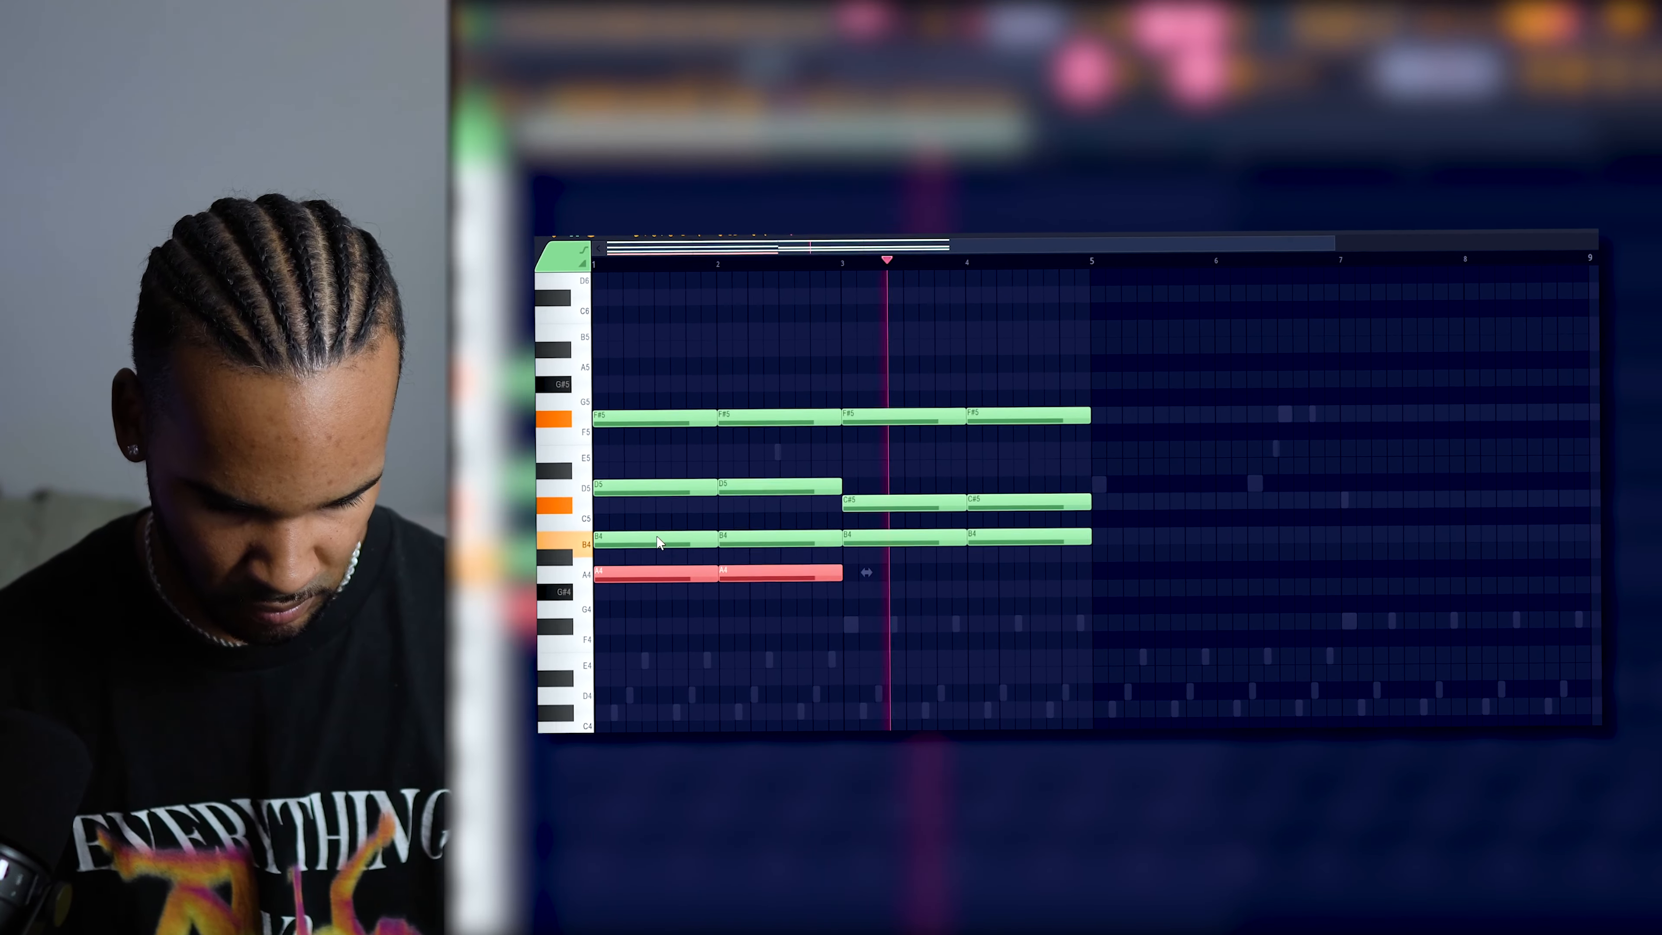
key("shift+Down")
key("shift+Down")
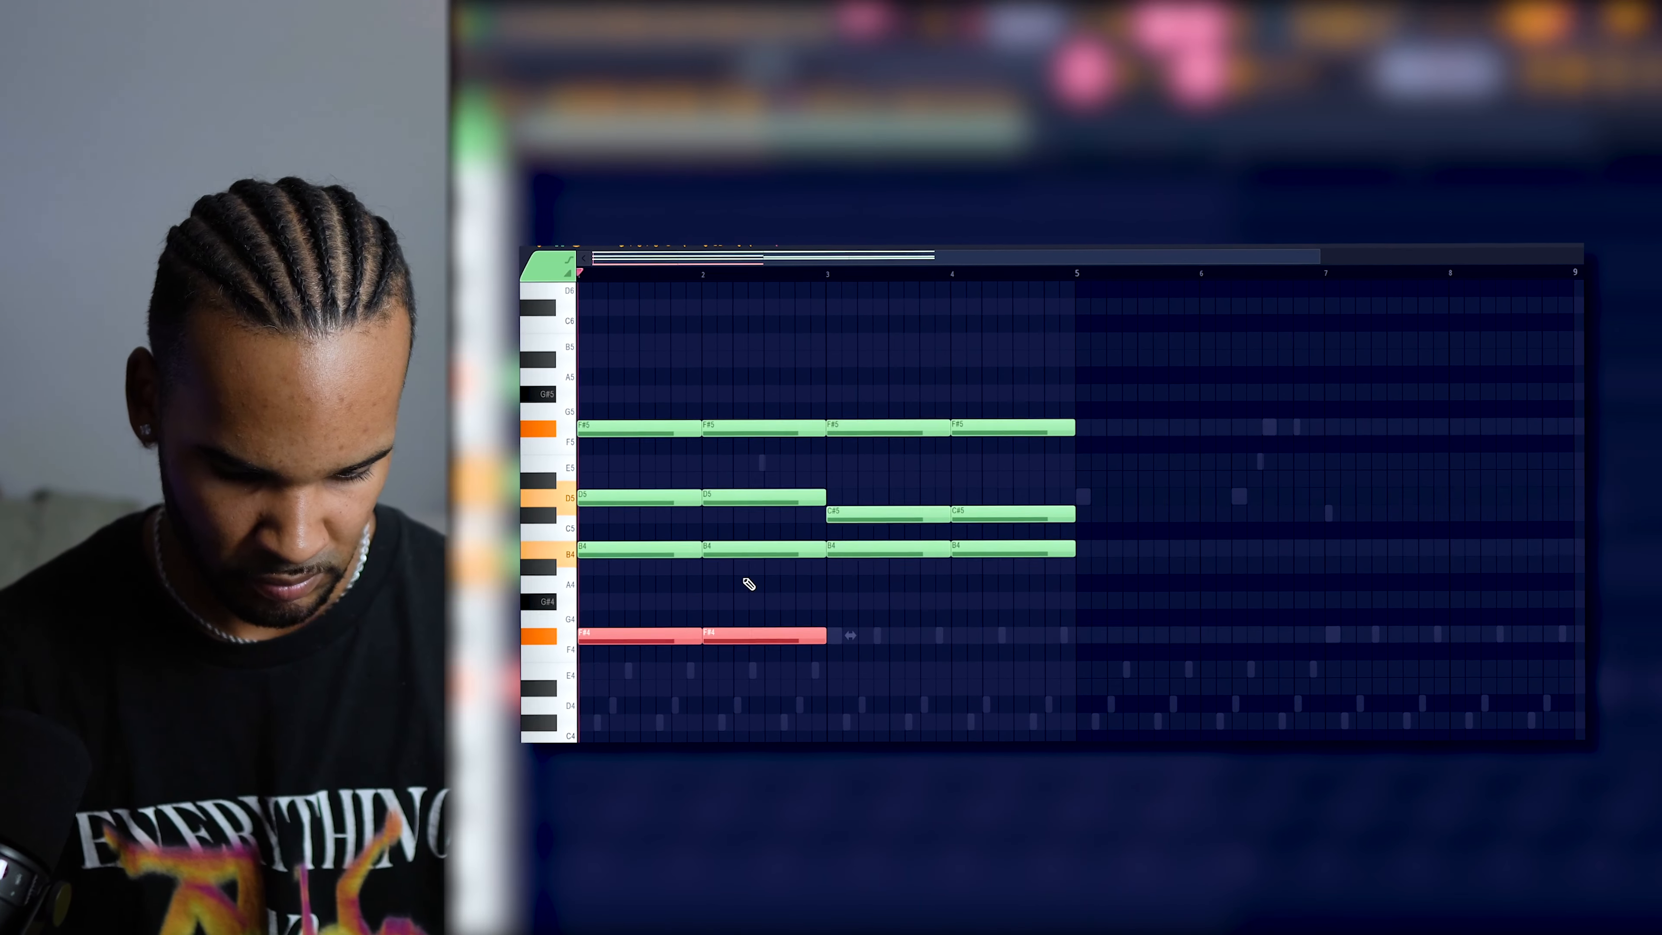
key("ctrl+d")
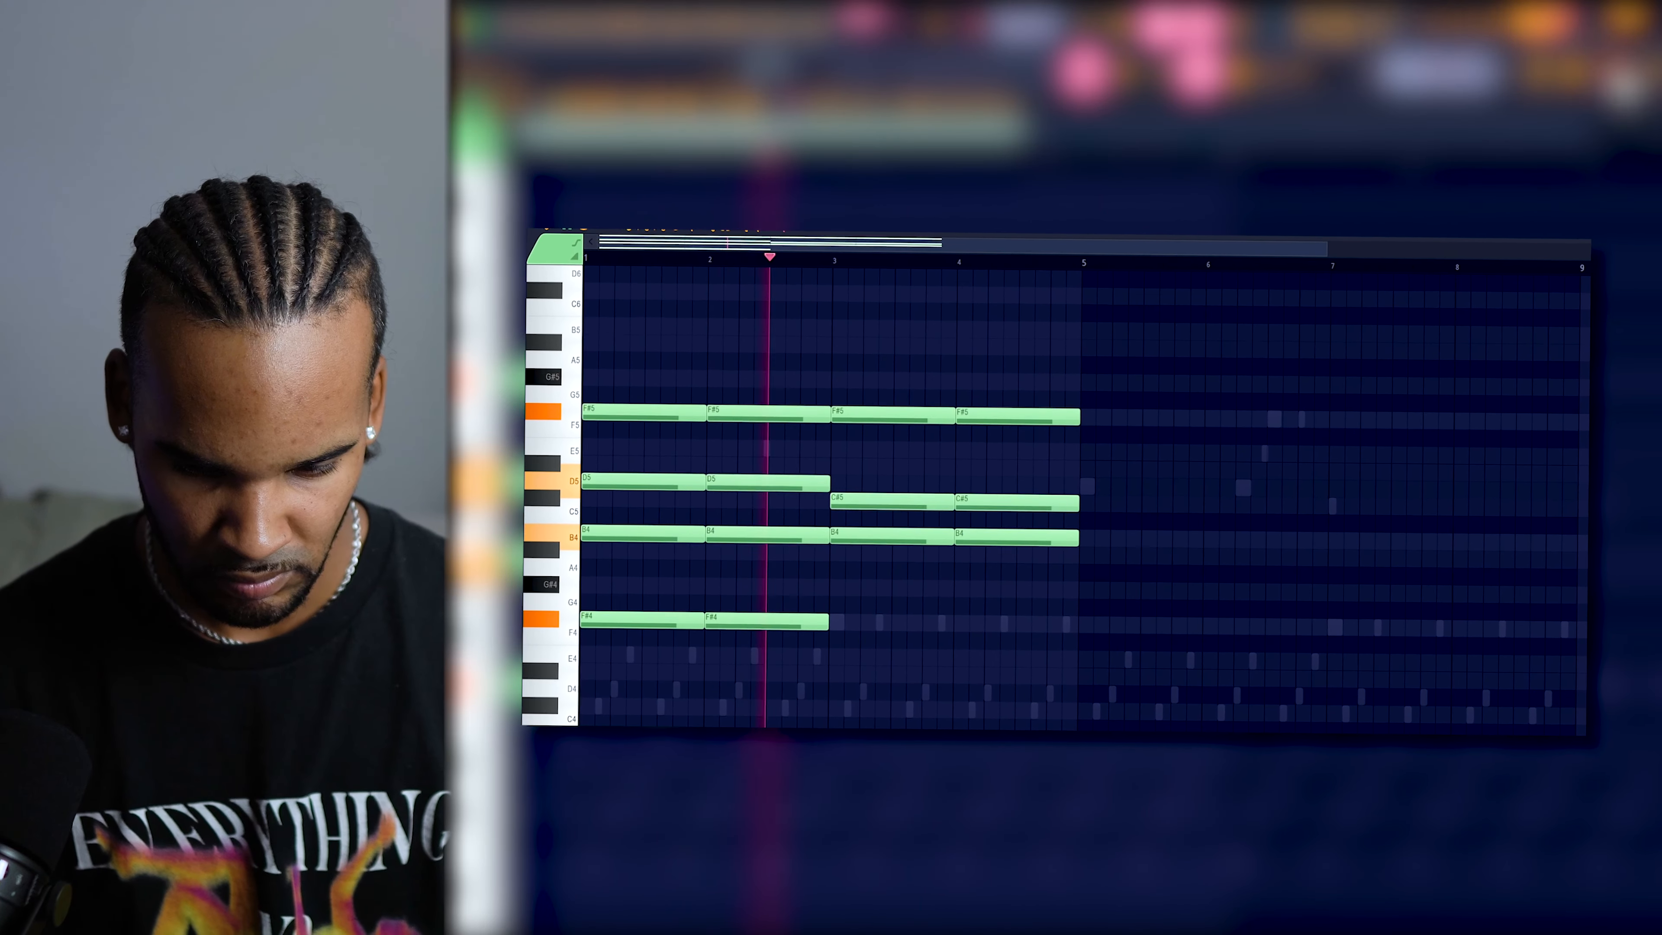
Copy Guitar Rig 6 from the DUNE 3 #2 mixer track onto the Cradle The Prince track.
left_click(1613, 69)
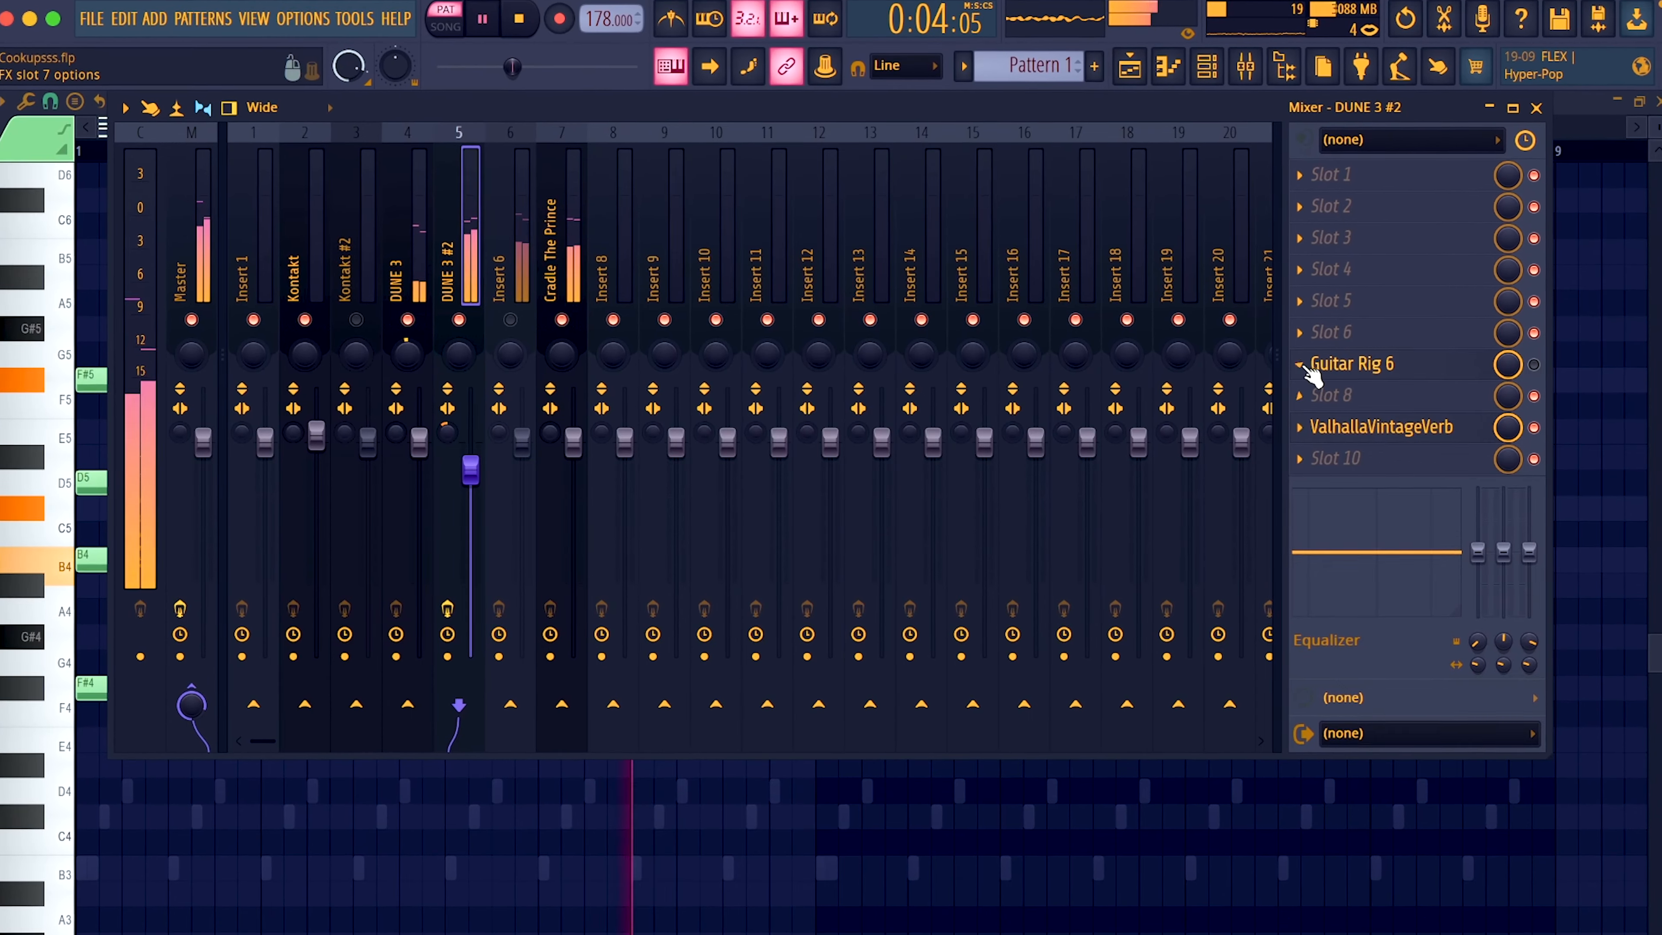
left_click(1305, 362)
left_click_drag(1357, 501, 547, 190)
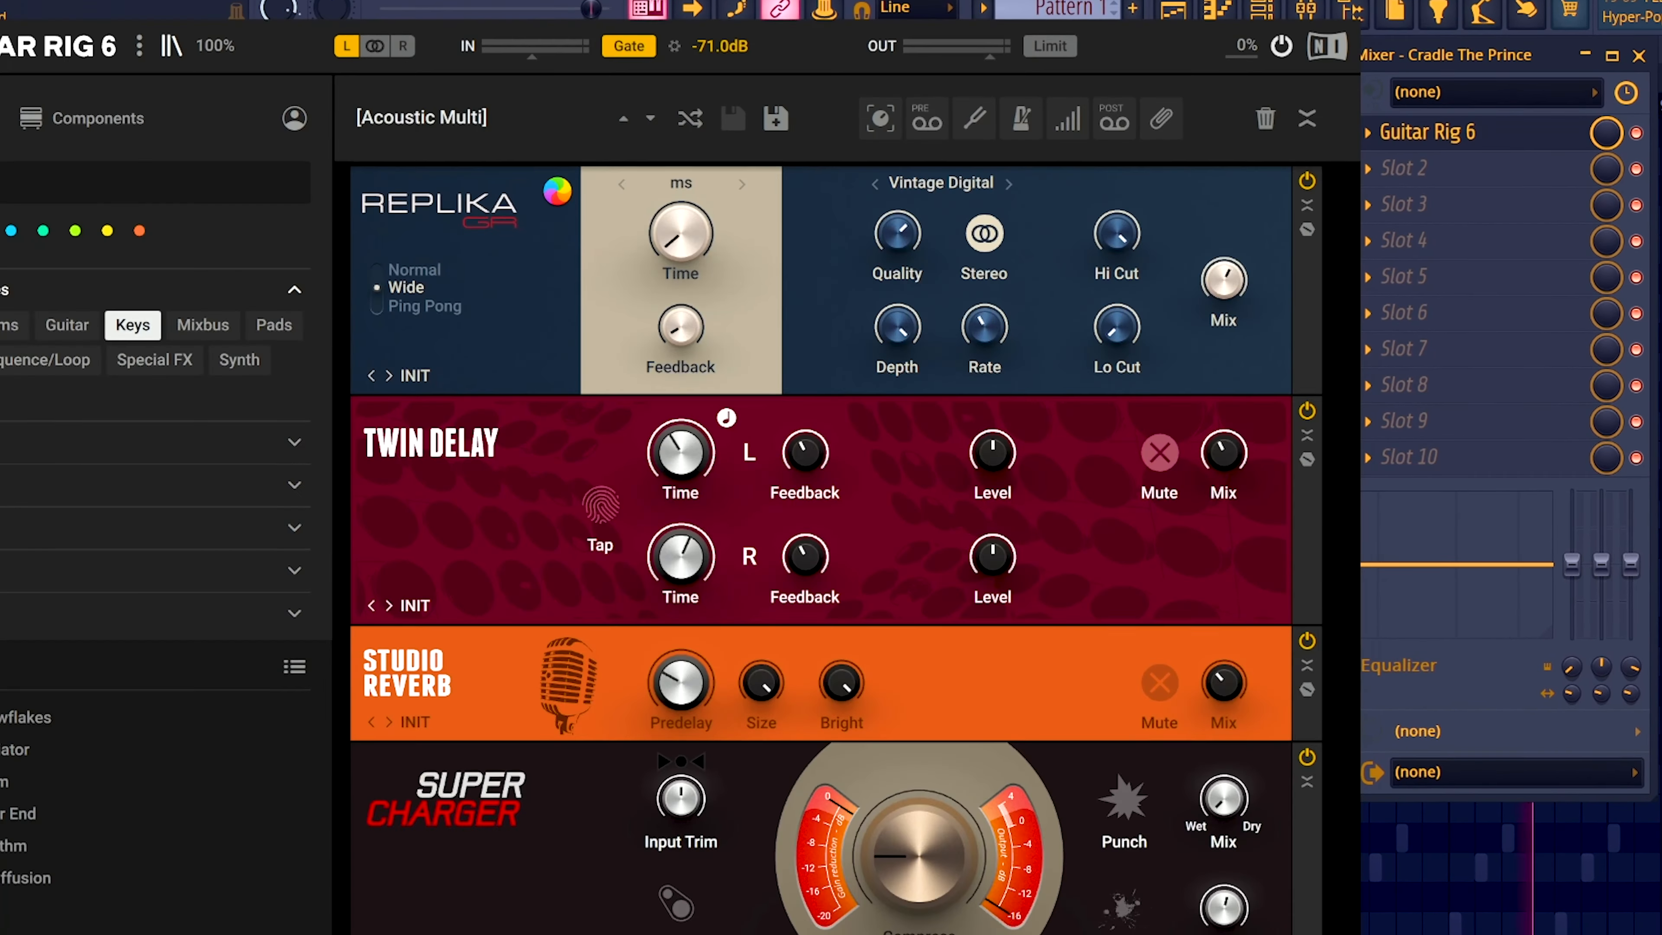
Load the pads preset "adoption benefit" in the Cradle The Prince instrument and toggle its distortion effect.
left_click(1356, 2)
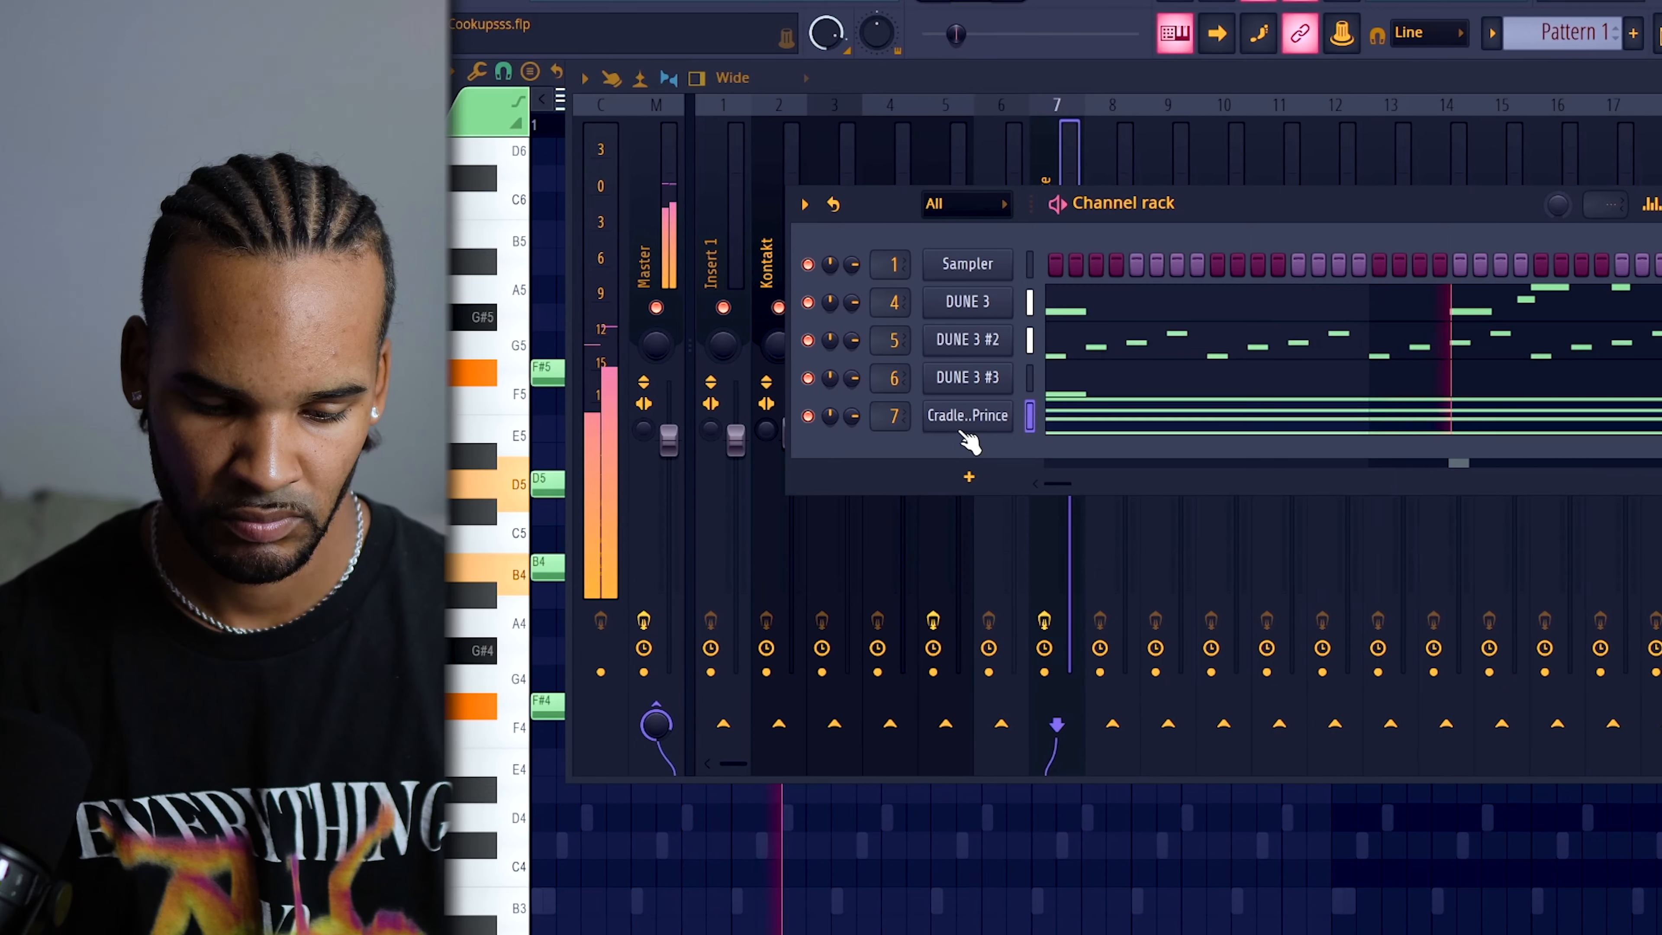
left_click(961, 427)
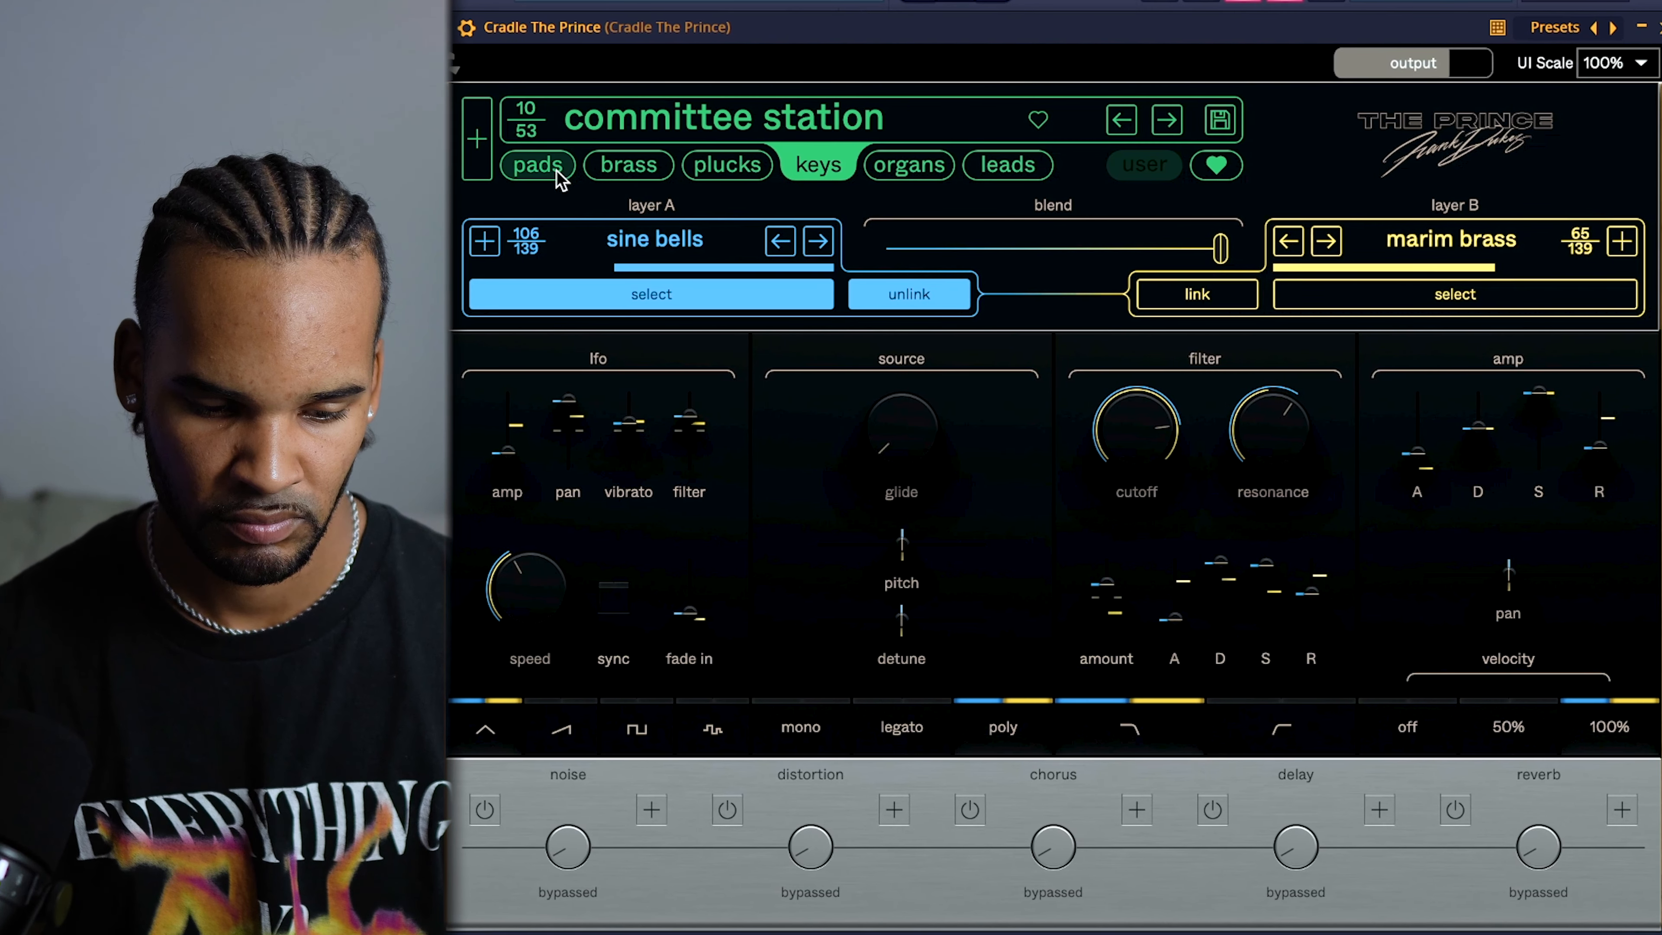
left_click(533, 165)
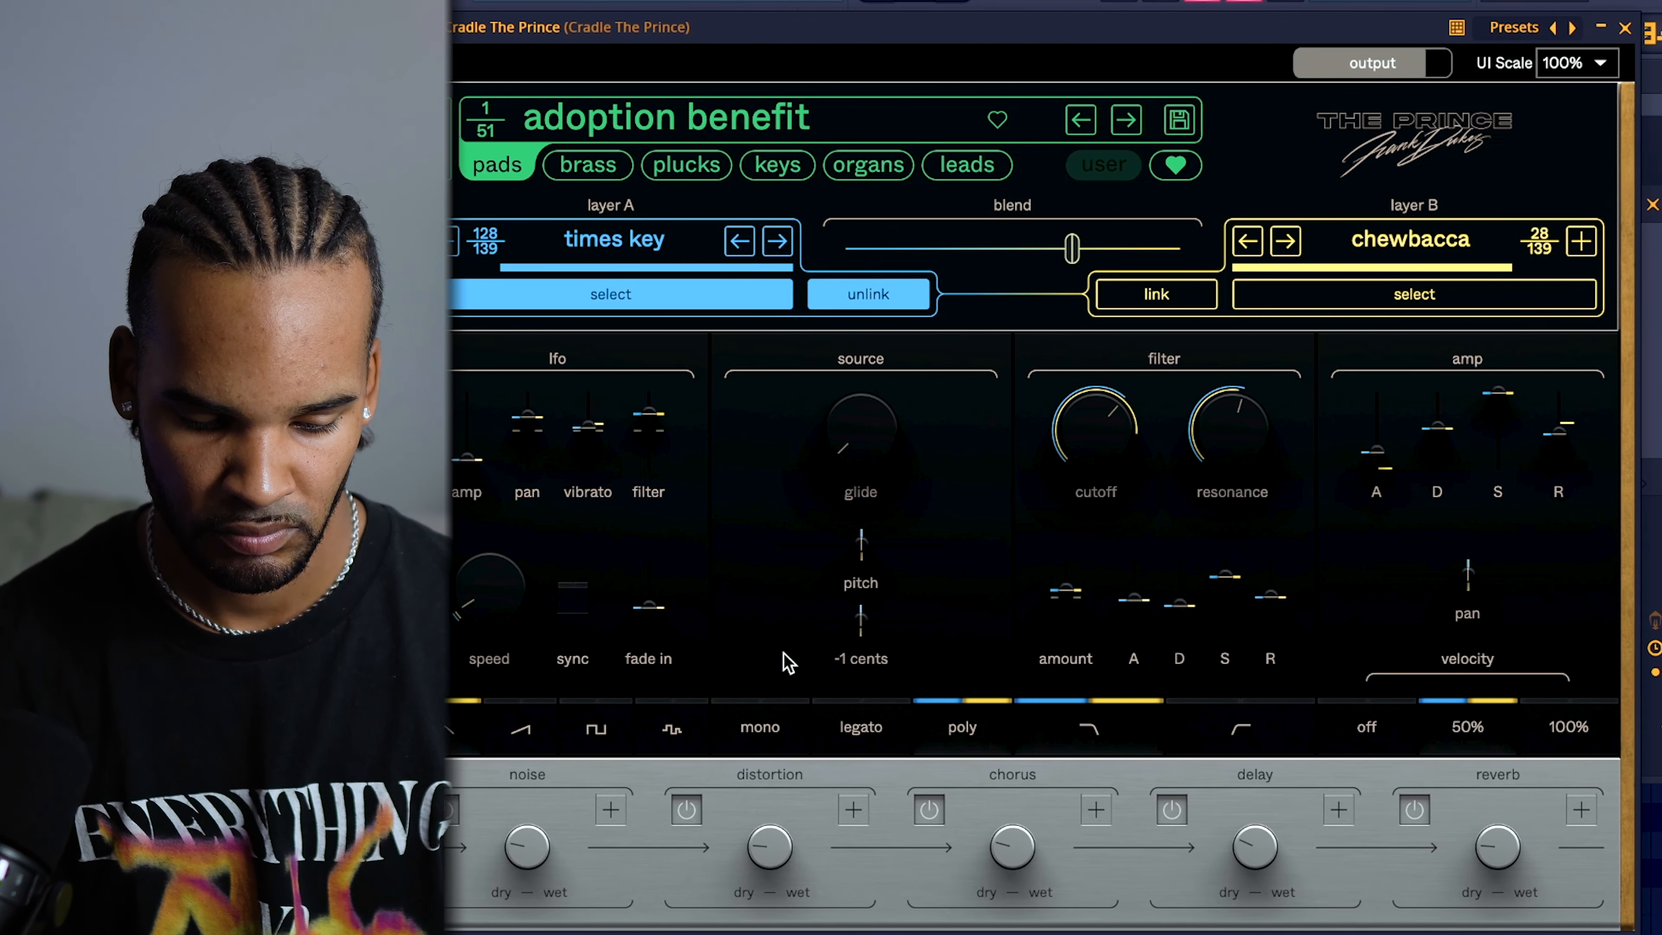
left_click(681, 814)
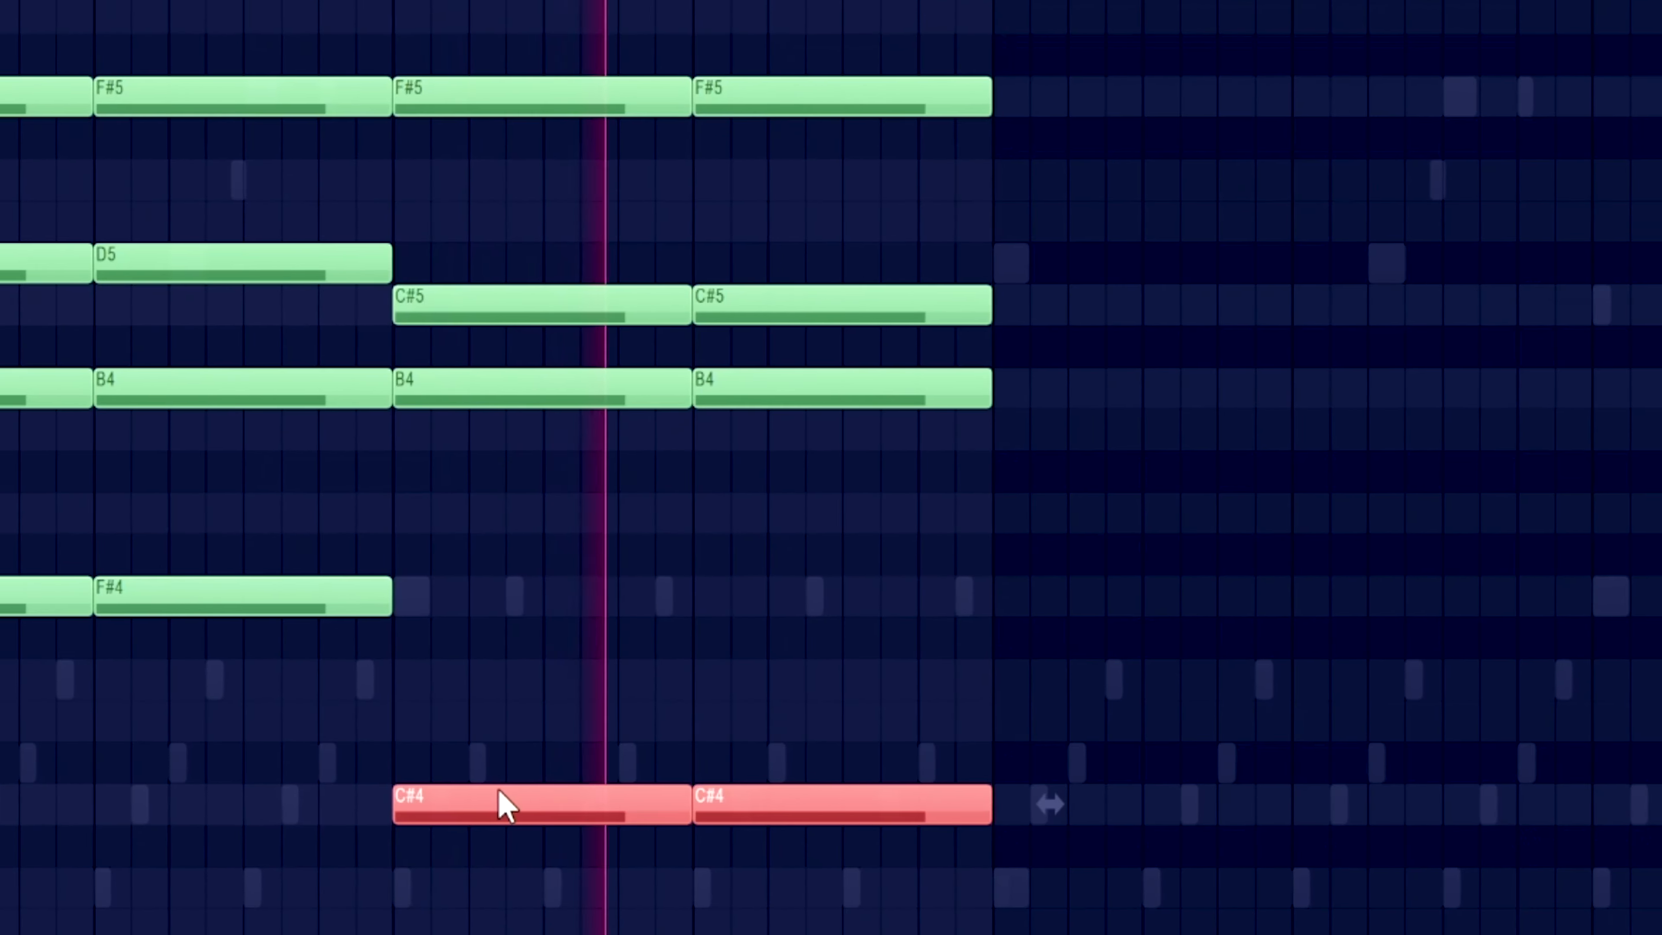
Move the C#4 notes in bars 3 and 4 up to F#4 and duplicate the four-bar chord progression.
left_click_drag(501, 805, 445, 584)
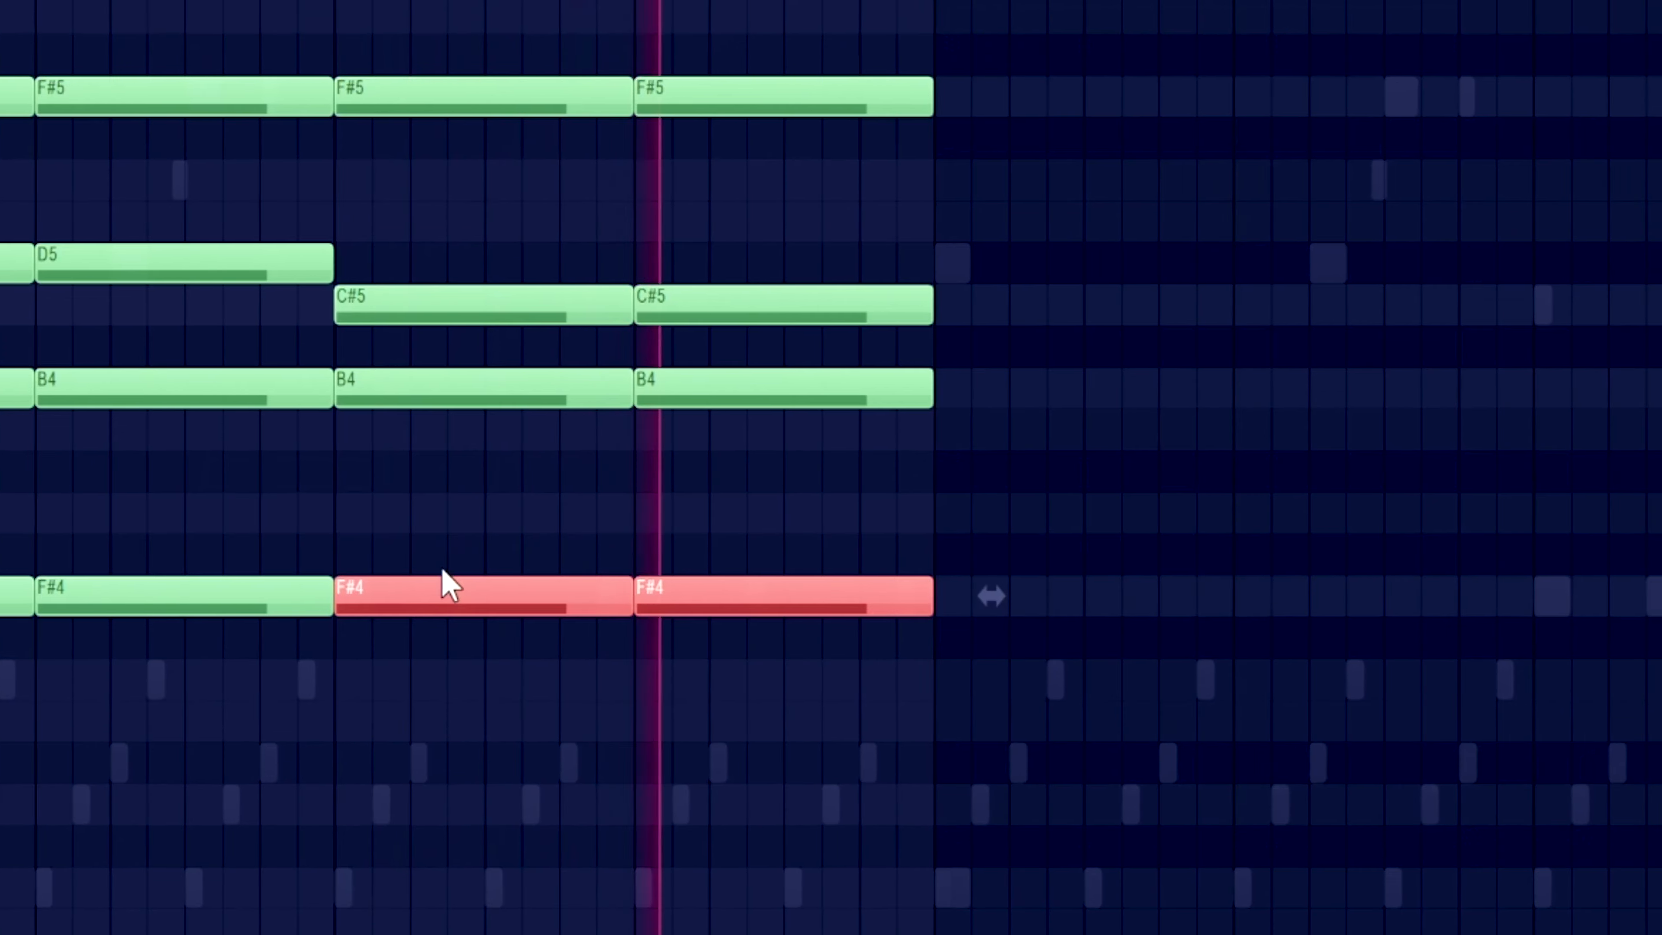
left_click(367, 707, "ctrl")
key("ctrl+b")
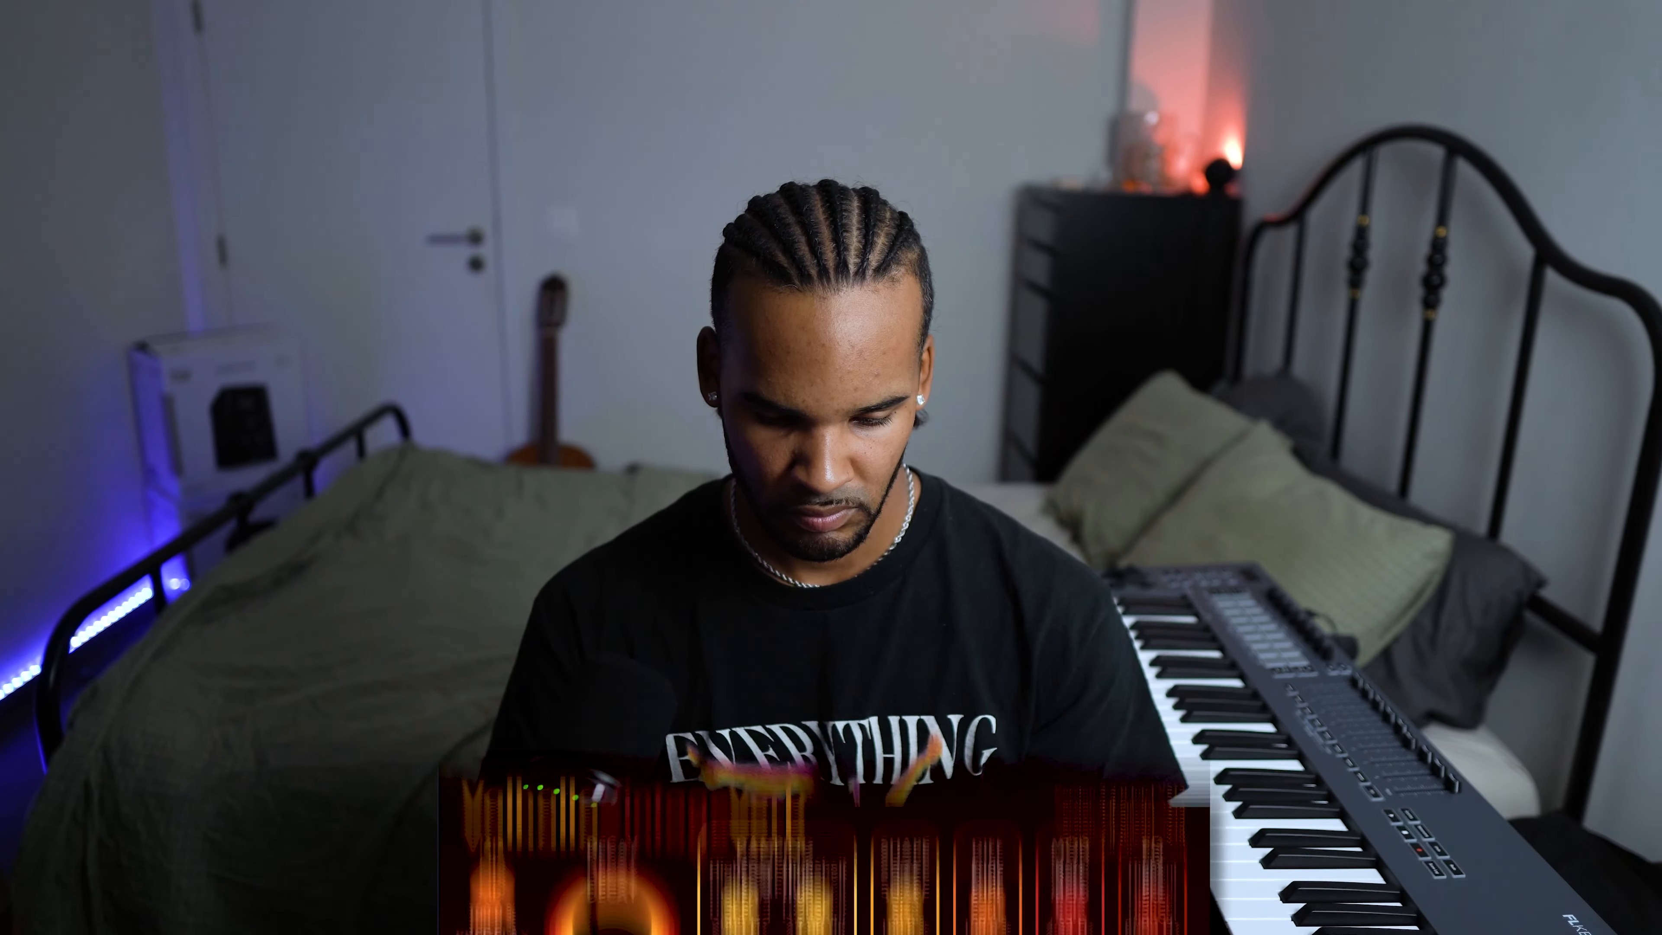
Set the ValhallaVintageVerb mix to 45.4 % and adjust its decay time.
left_click_drag(501, 676, 507, 787)
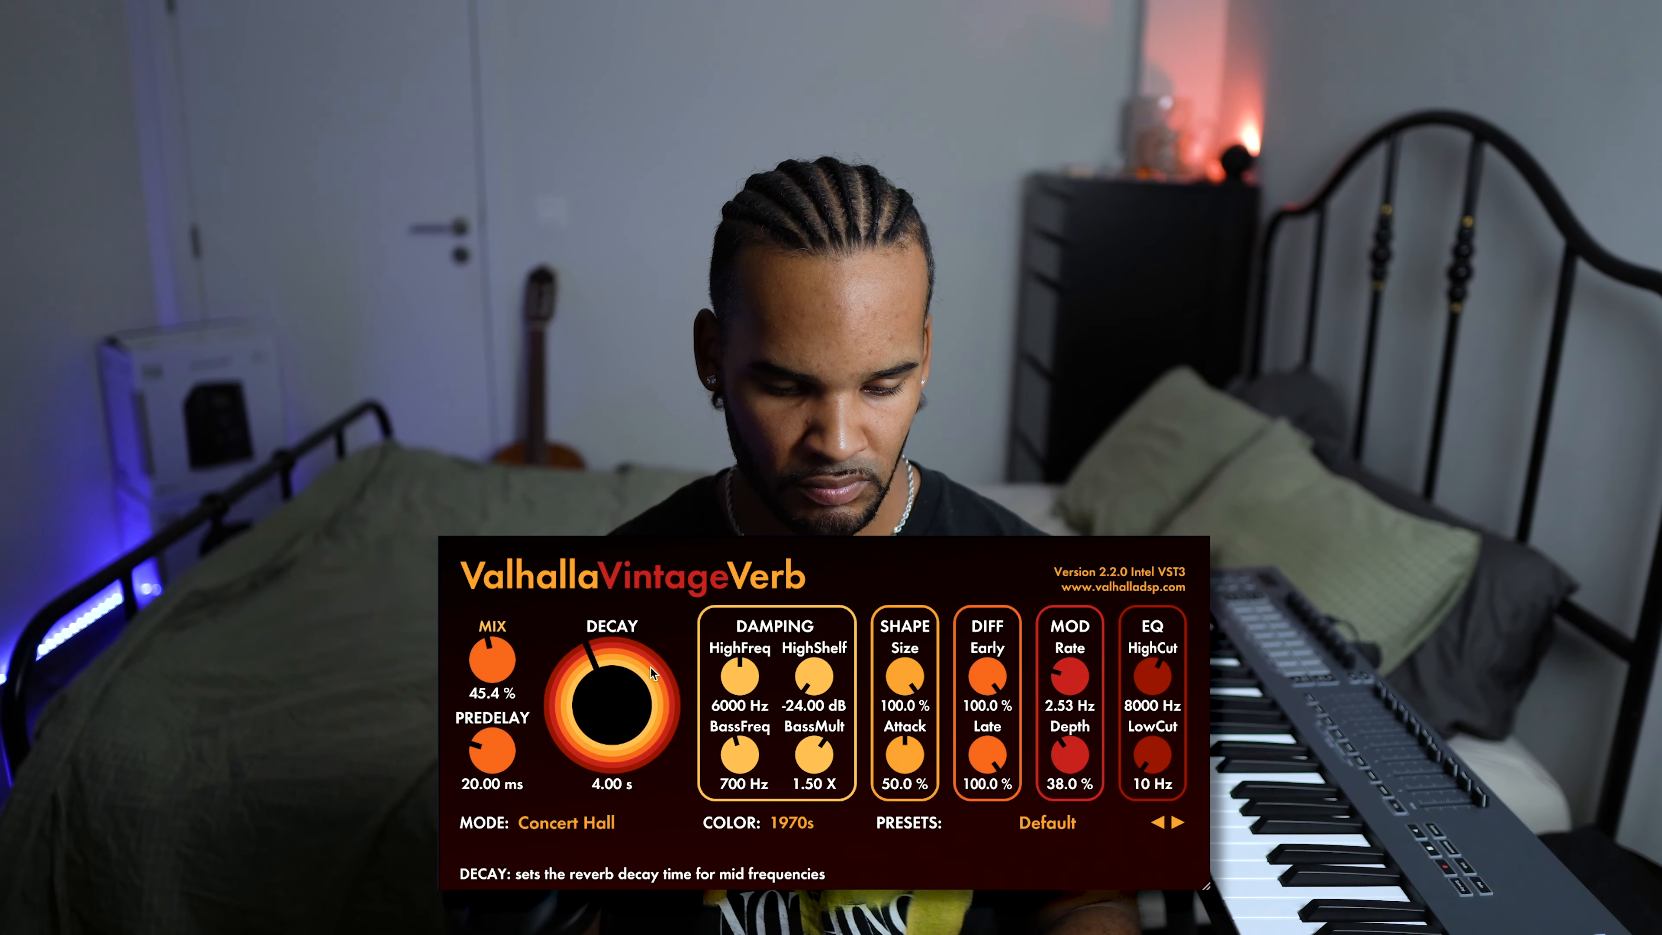
left_click_drag(612, 704, 612, 723)
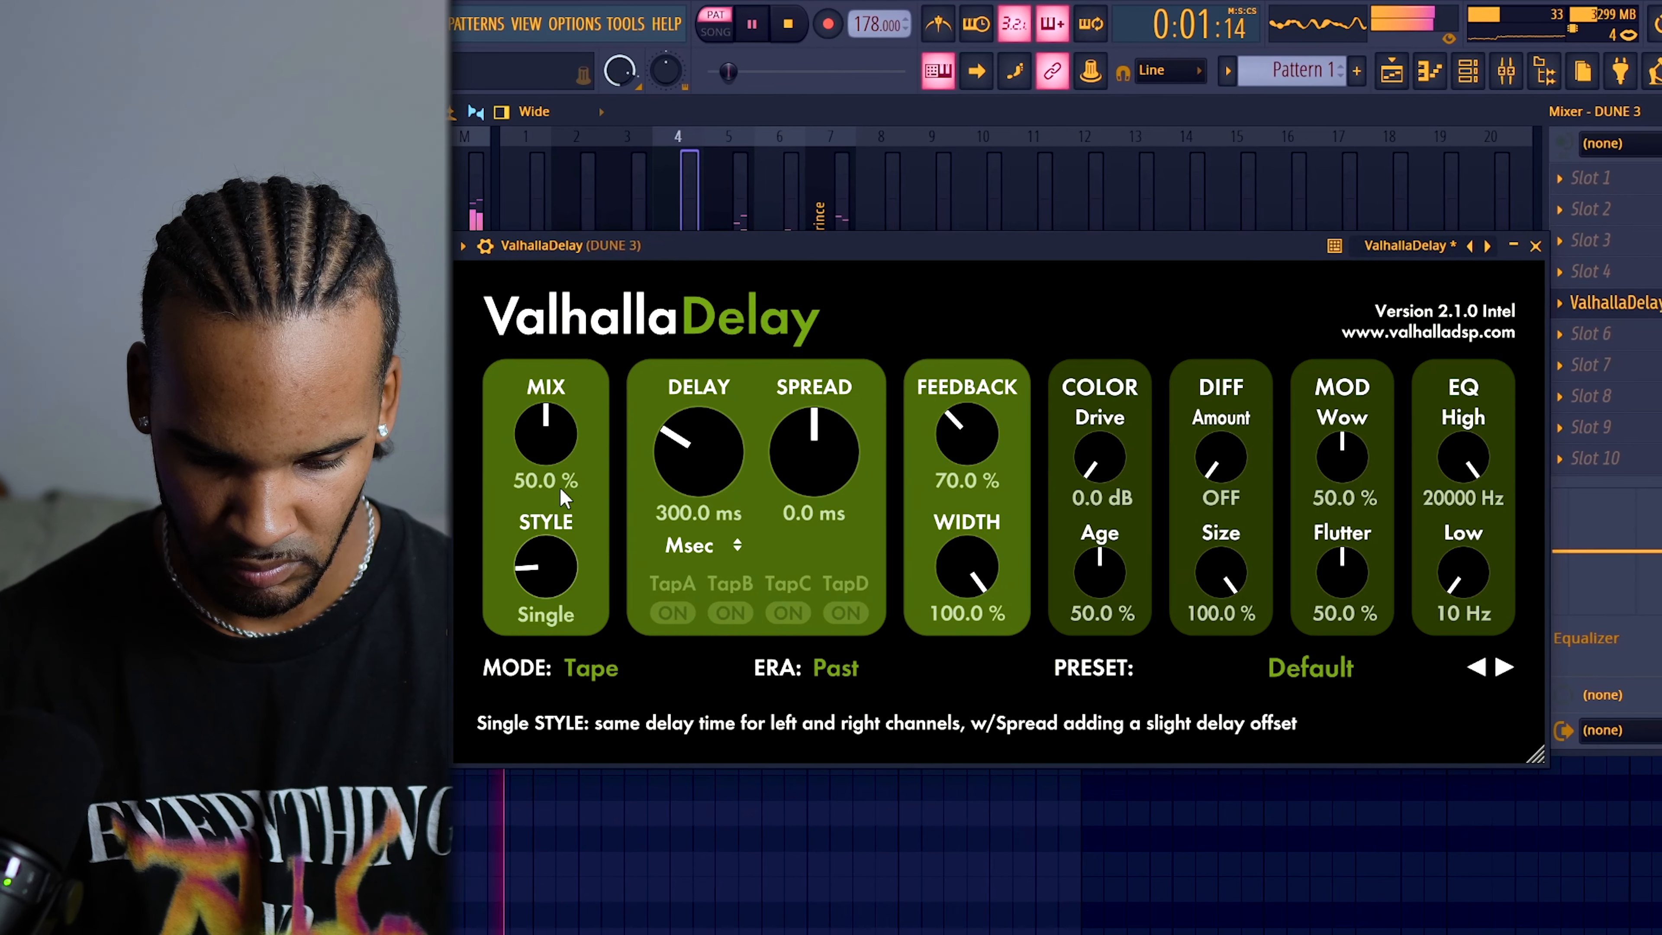
Set the style of the DUNE 3 track's ValhallaDelay to PingPong.
left_click_drag(535, 567, 535, 543)
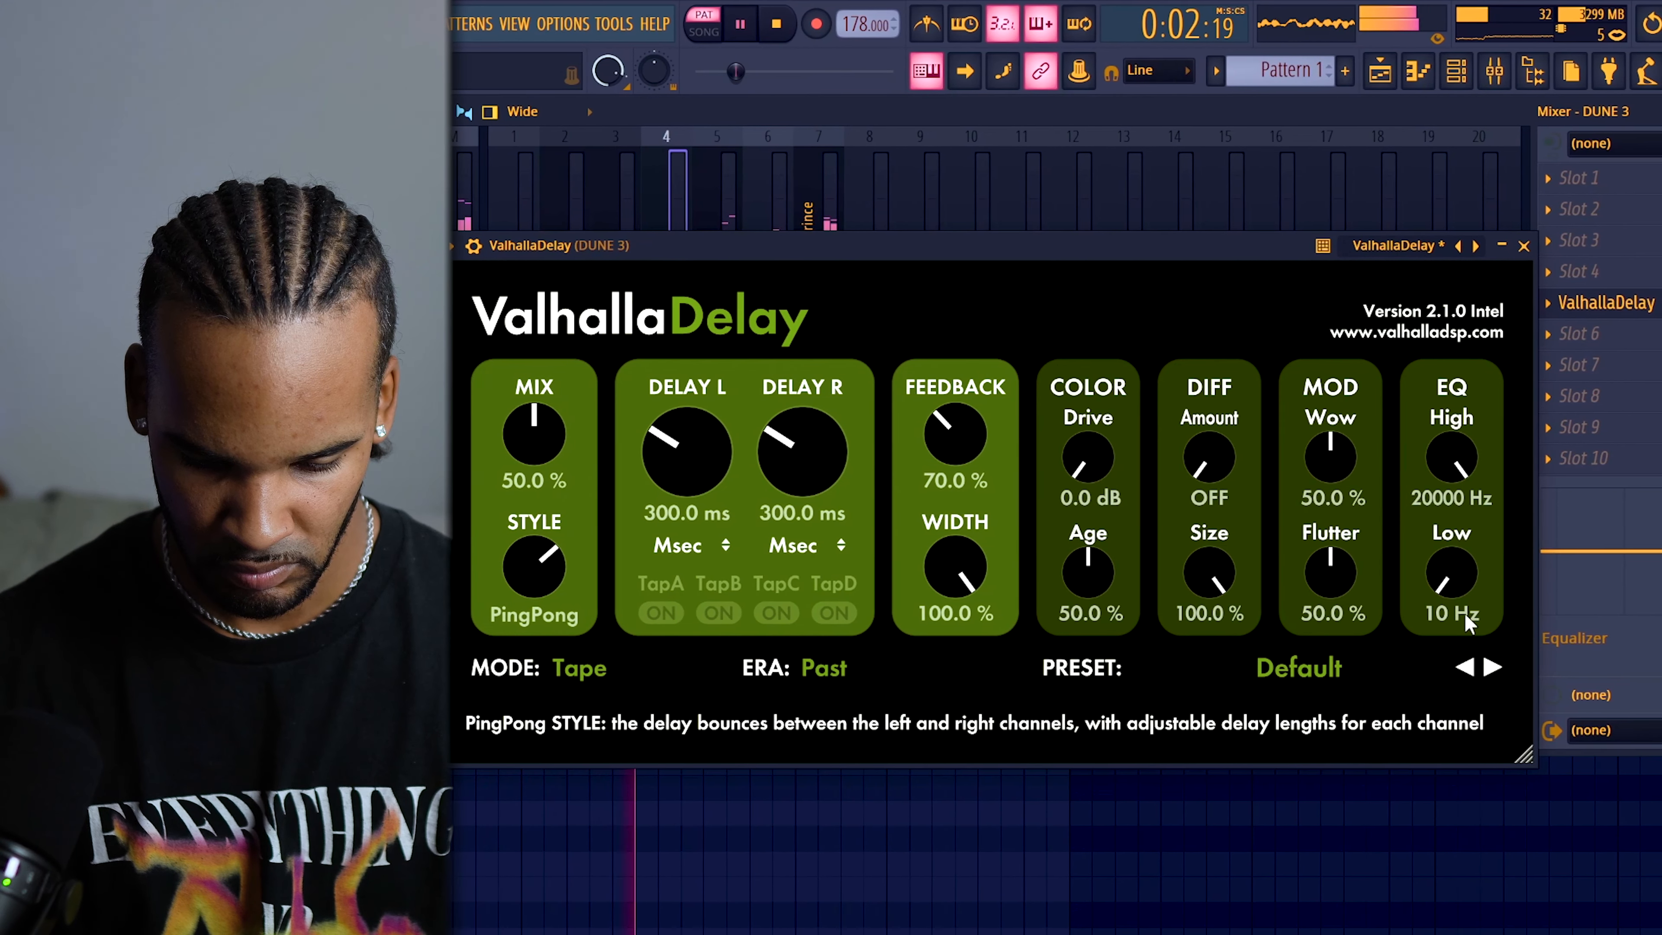
Load the Echoes preset BBD-Eternal 8th-note in the DUNE 3 track's ValhallaDelay and lower its mix.
left_click(1302, 673)
mouse_move(1269, 408)
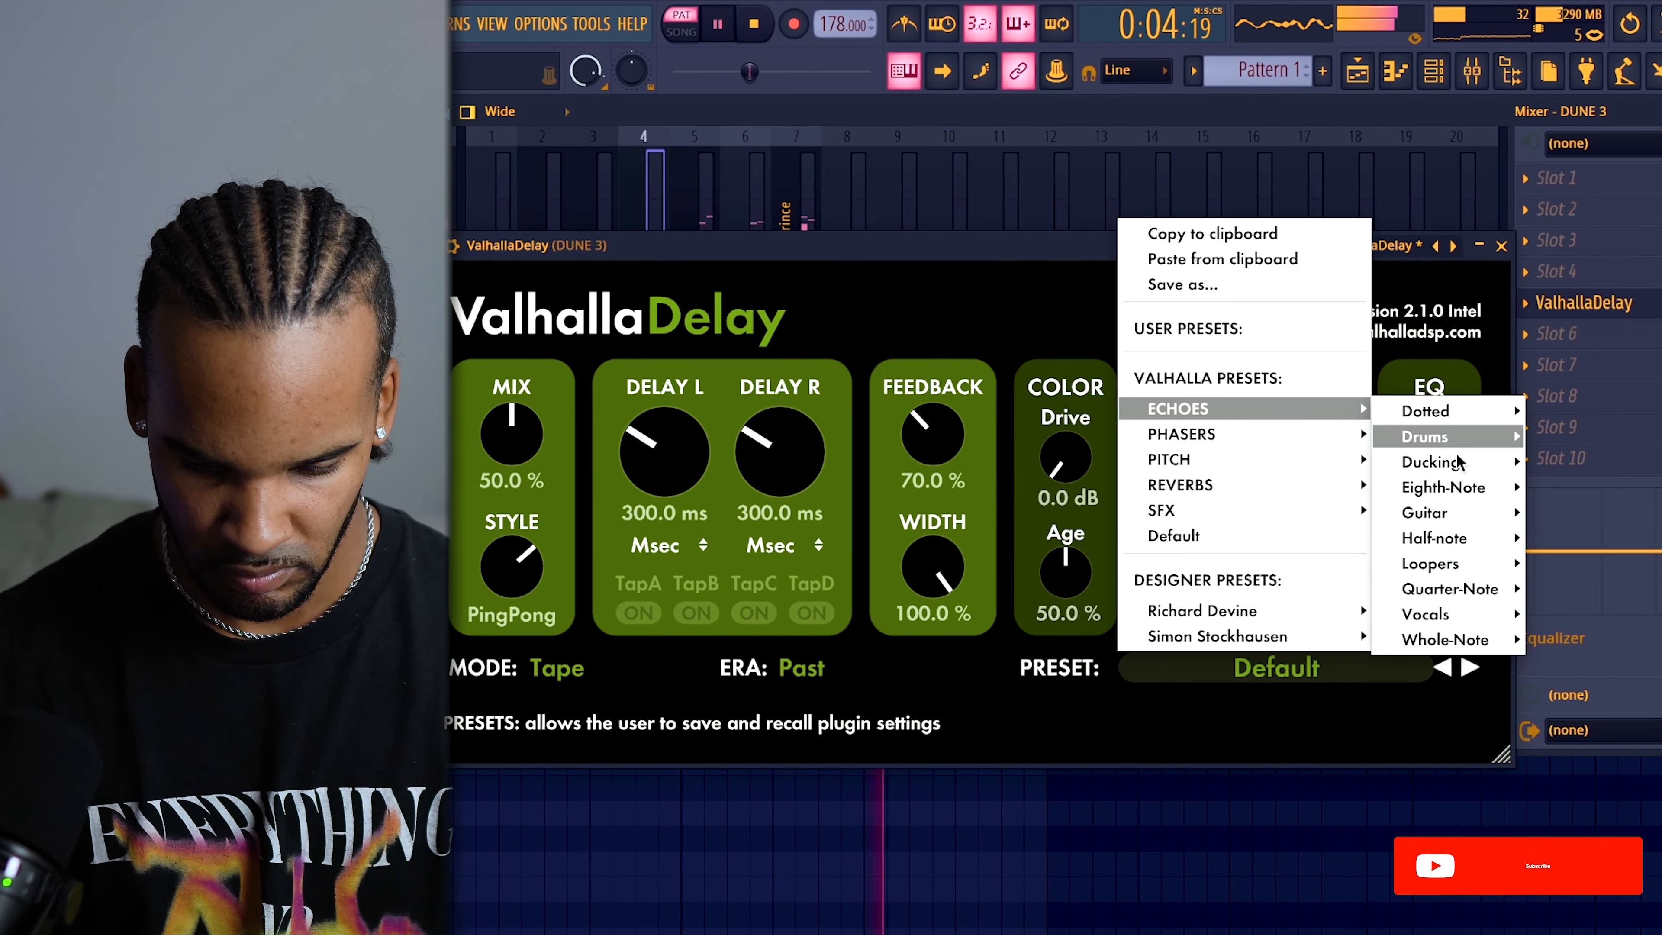
mouse_move(1426, 512)
left_click(1560, 437)
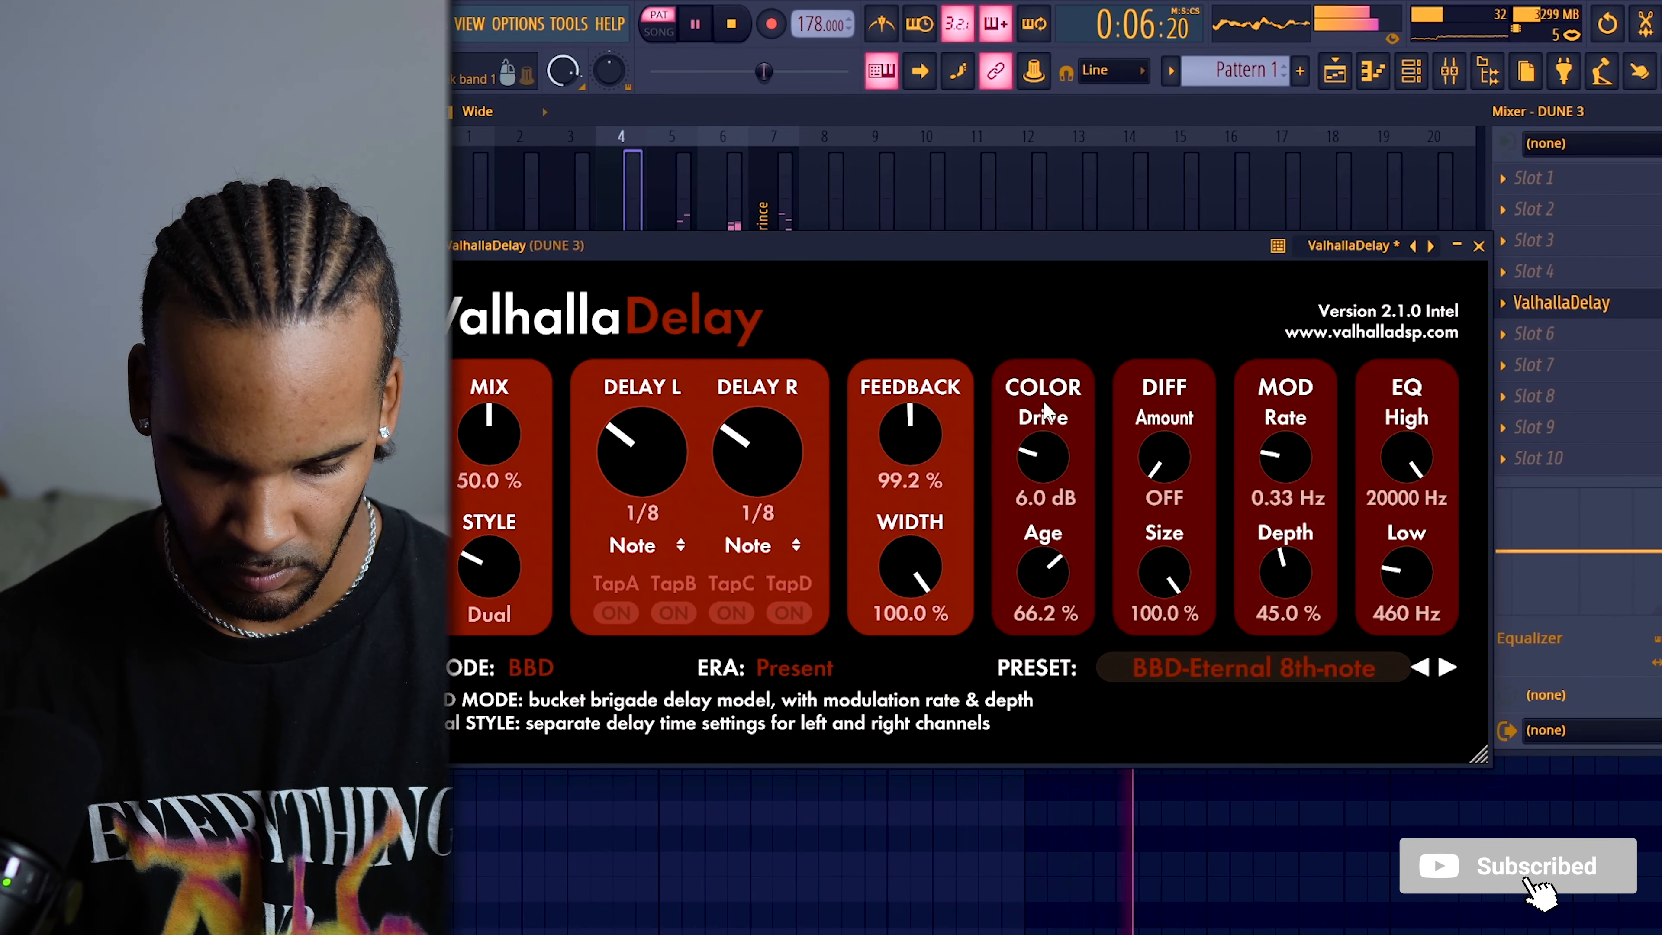
left_click_drag(486, 435, 486, 471)
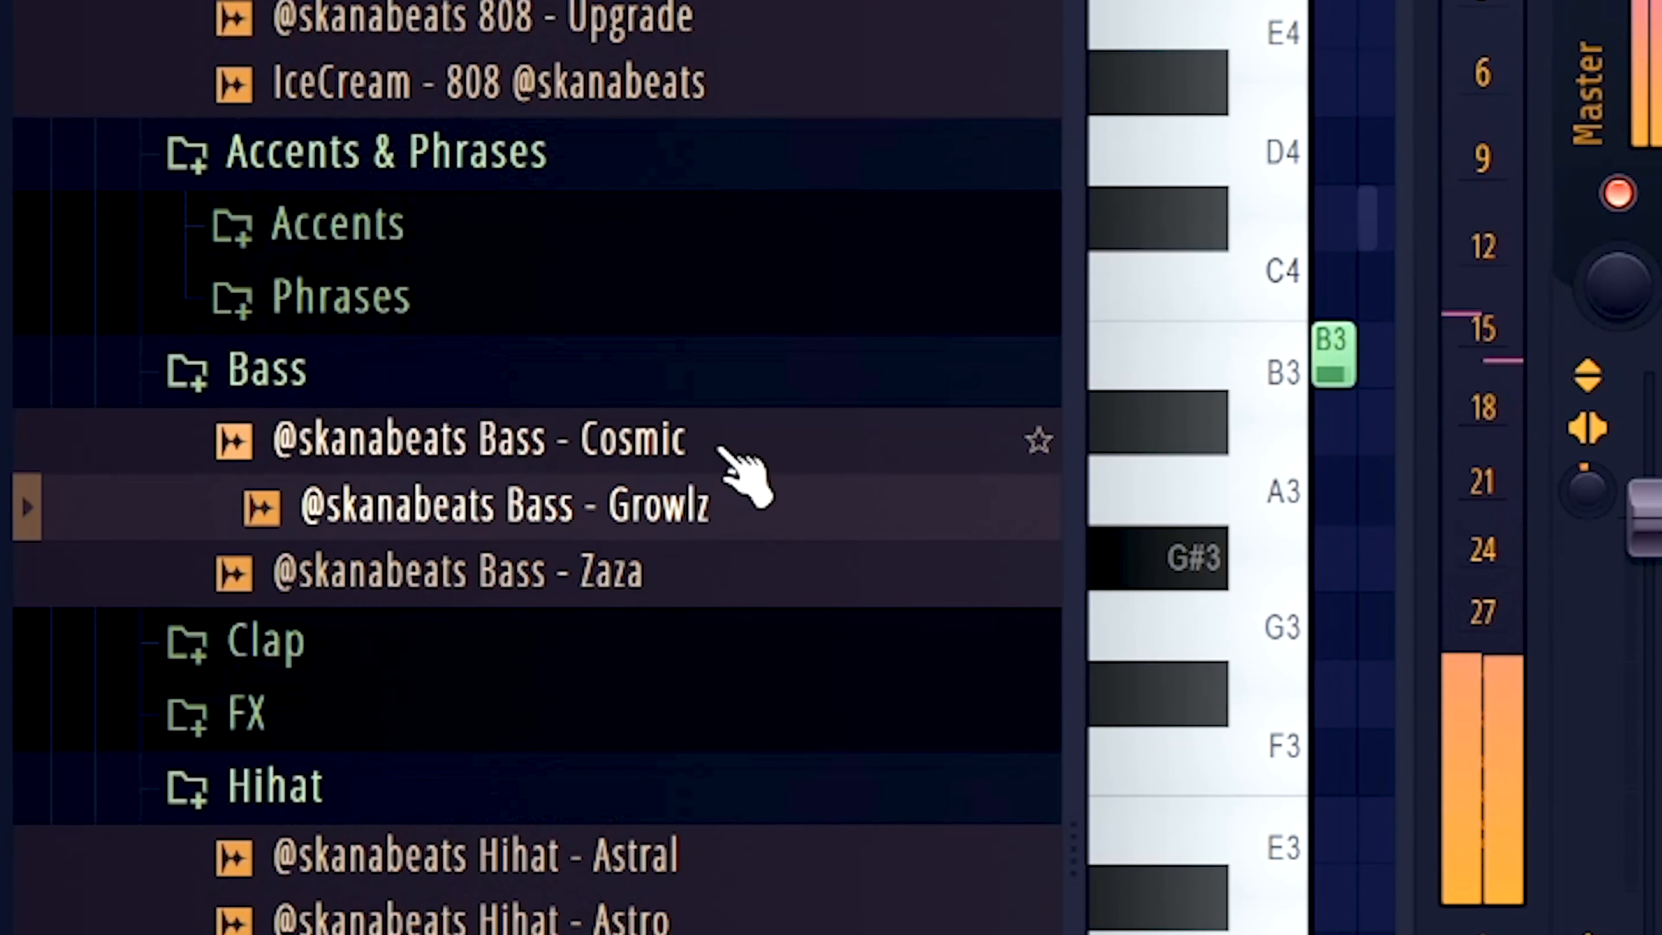
left_click_drag(731, 463, 631, 753)
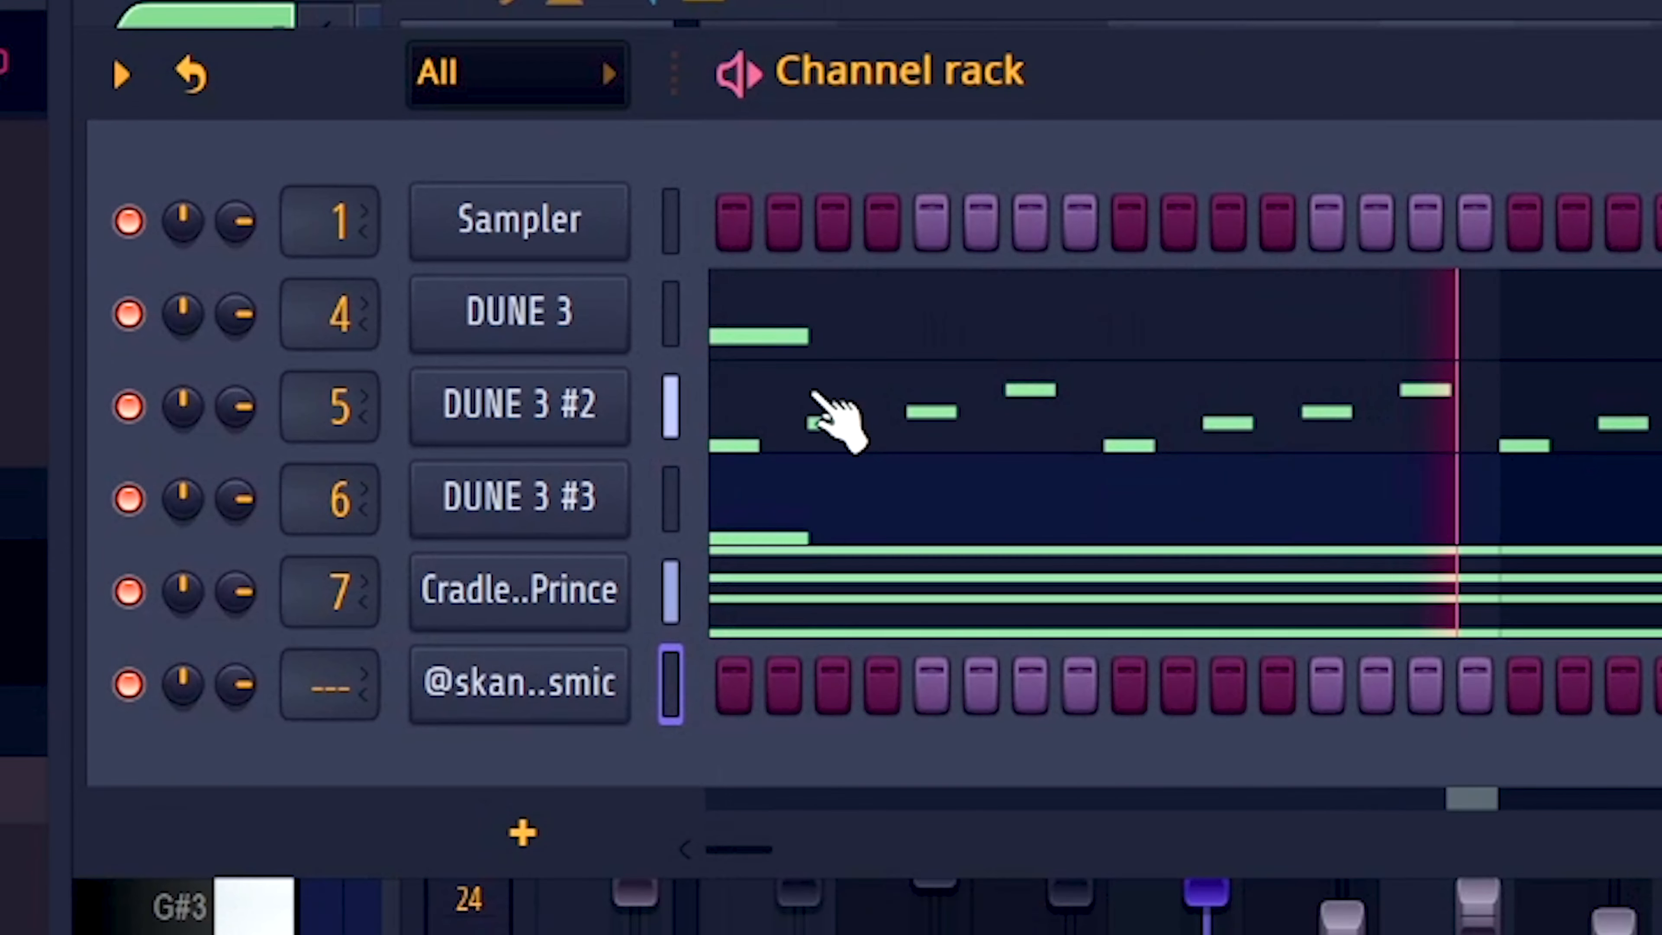
left_click(672, 684)
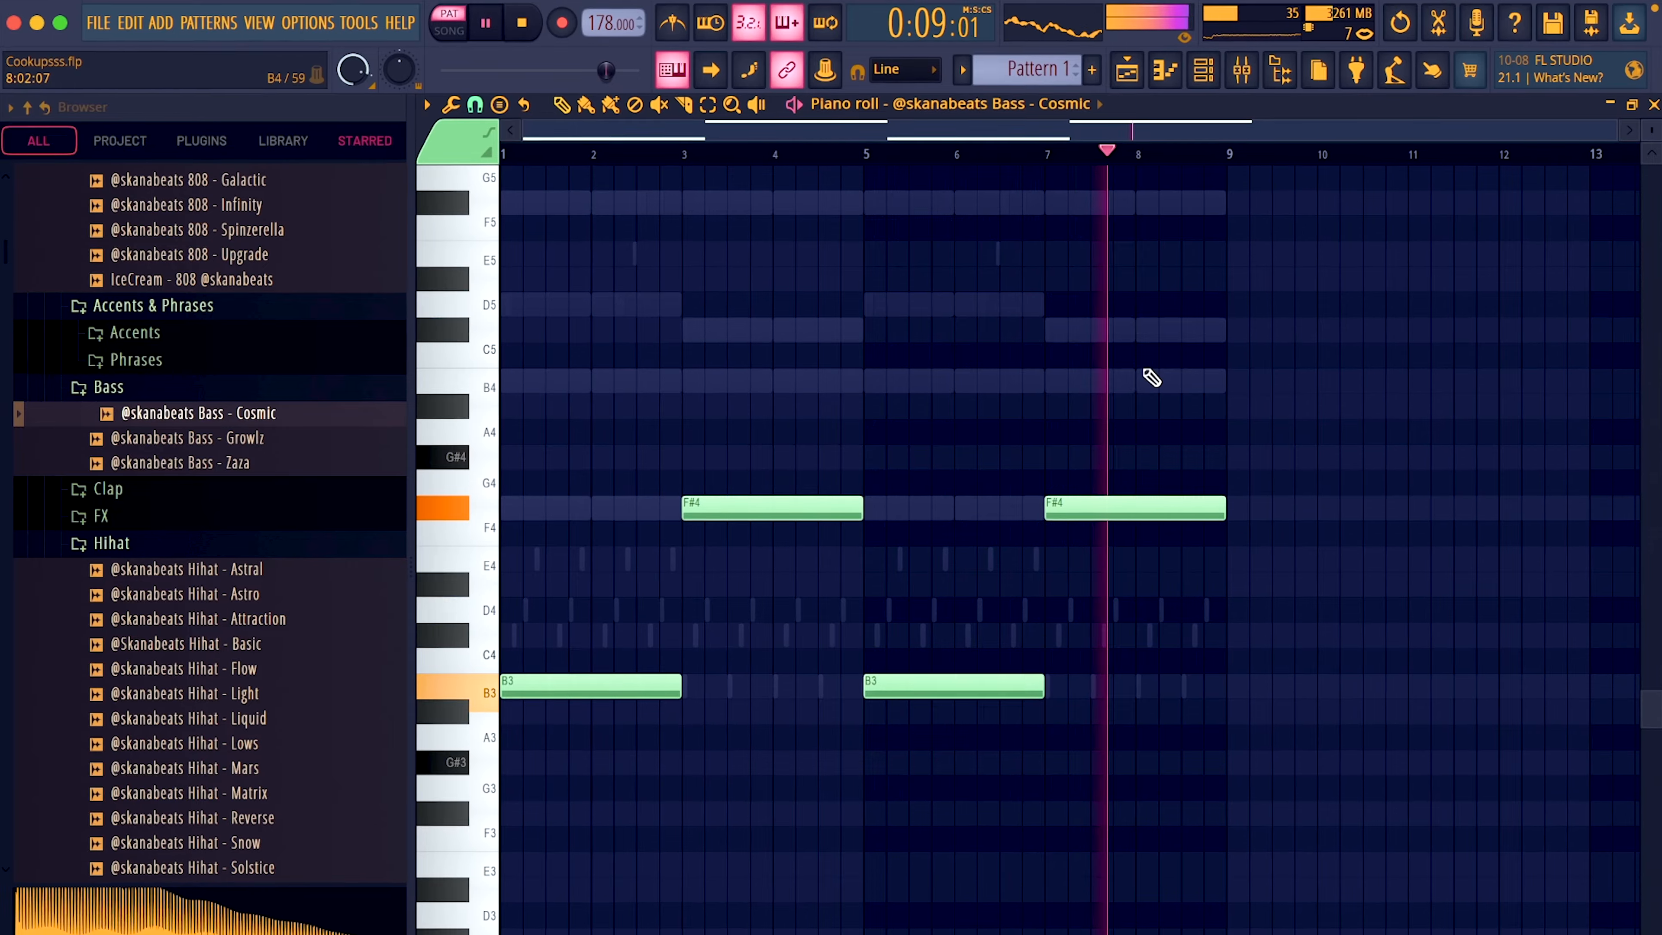
scroll(1150, 375, "down", 3)
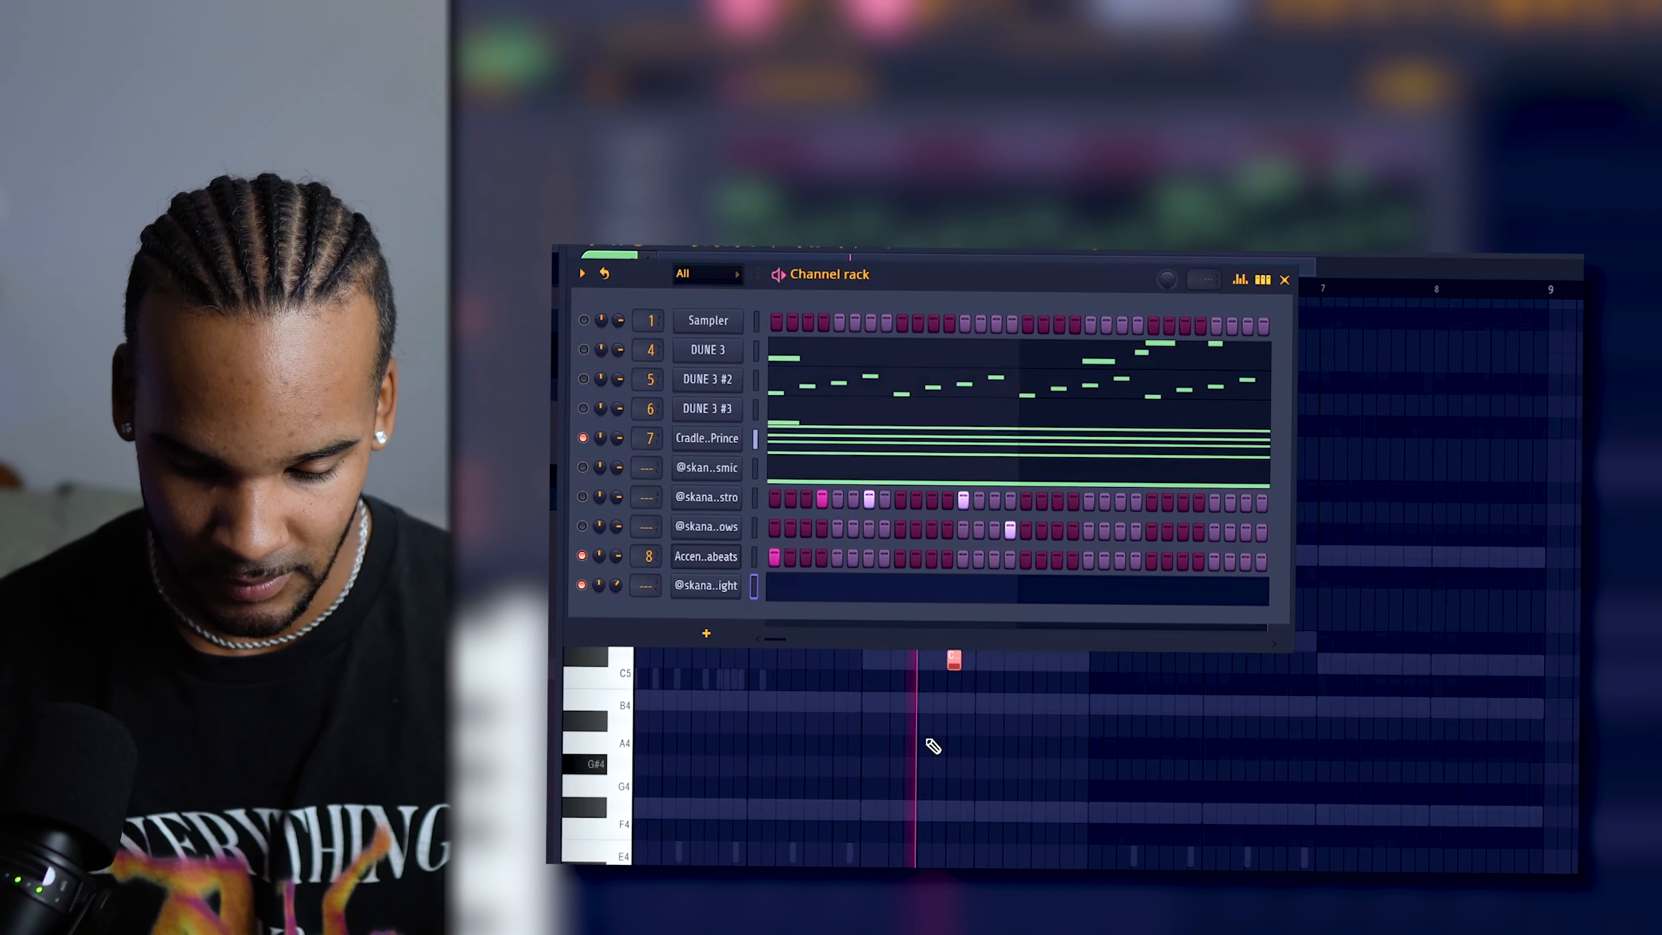
Stop playback and deselect the short note in bar 3 of the newest hi-hat channel's piano roll.
key("space")
left_click(957, 710)
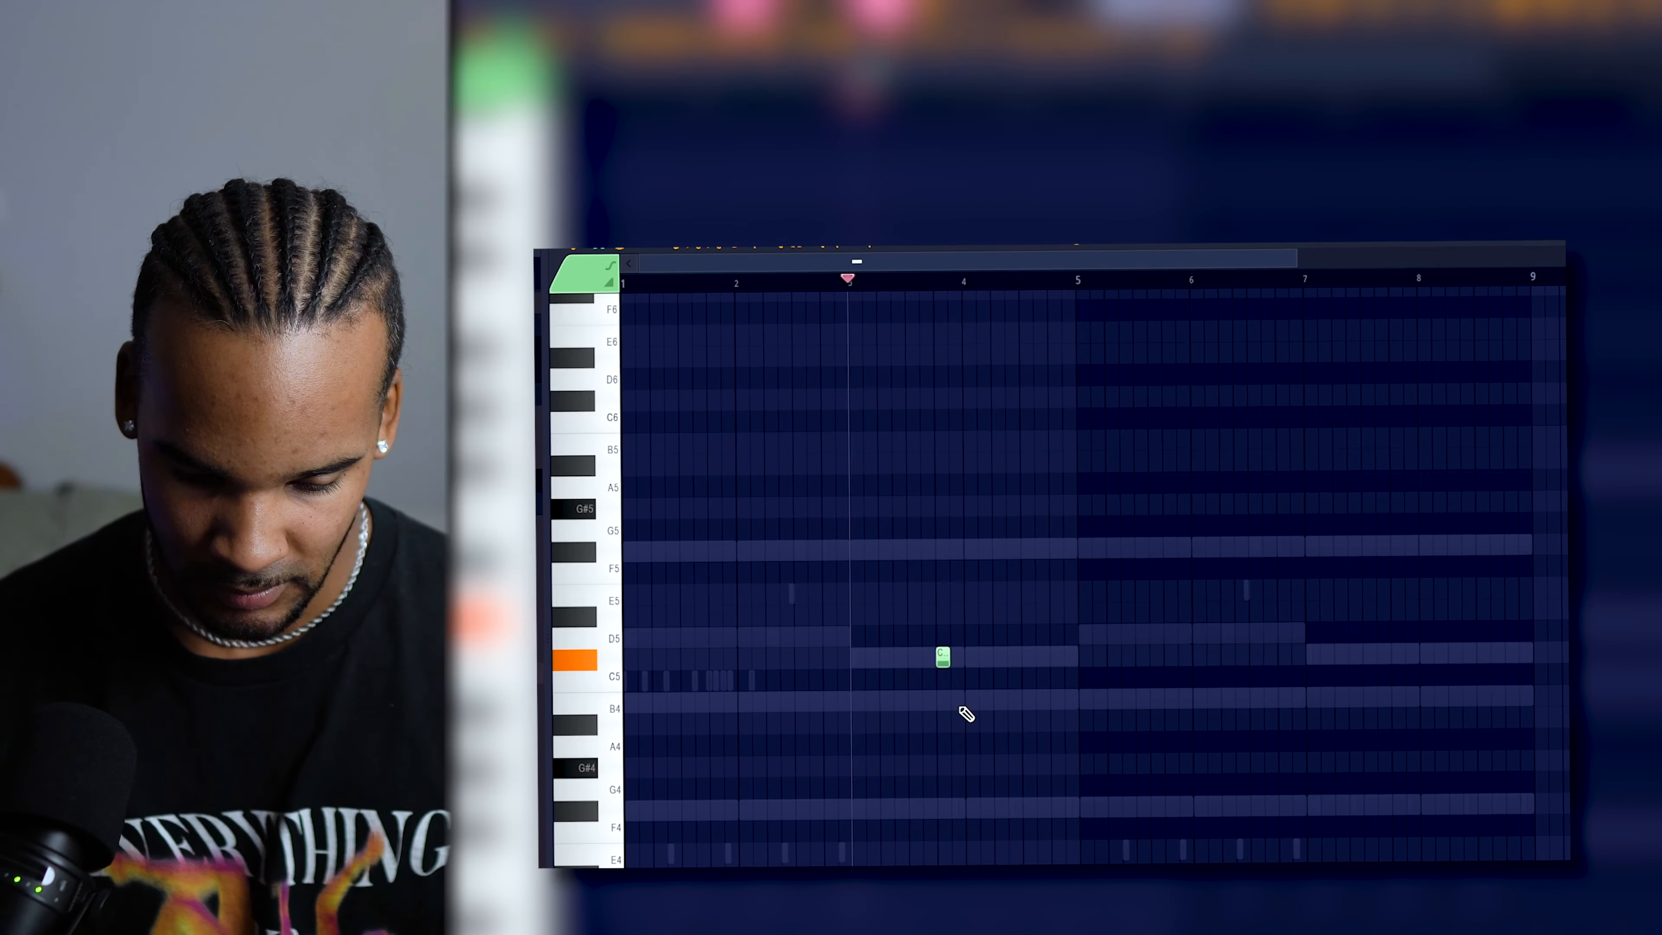
Start playback, raise the short note in bar 3 one semitone to D5, and duplicate bars 1–4 into bars 5–8.
key("space")
key("shift+Up")
left_click_drag(1077, 278, 631, 368)
key("ctrl+b")
key("ctrl+d")
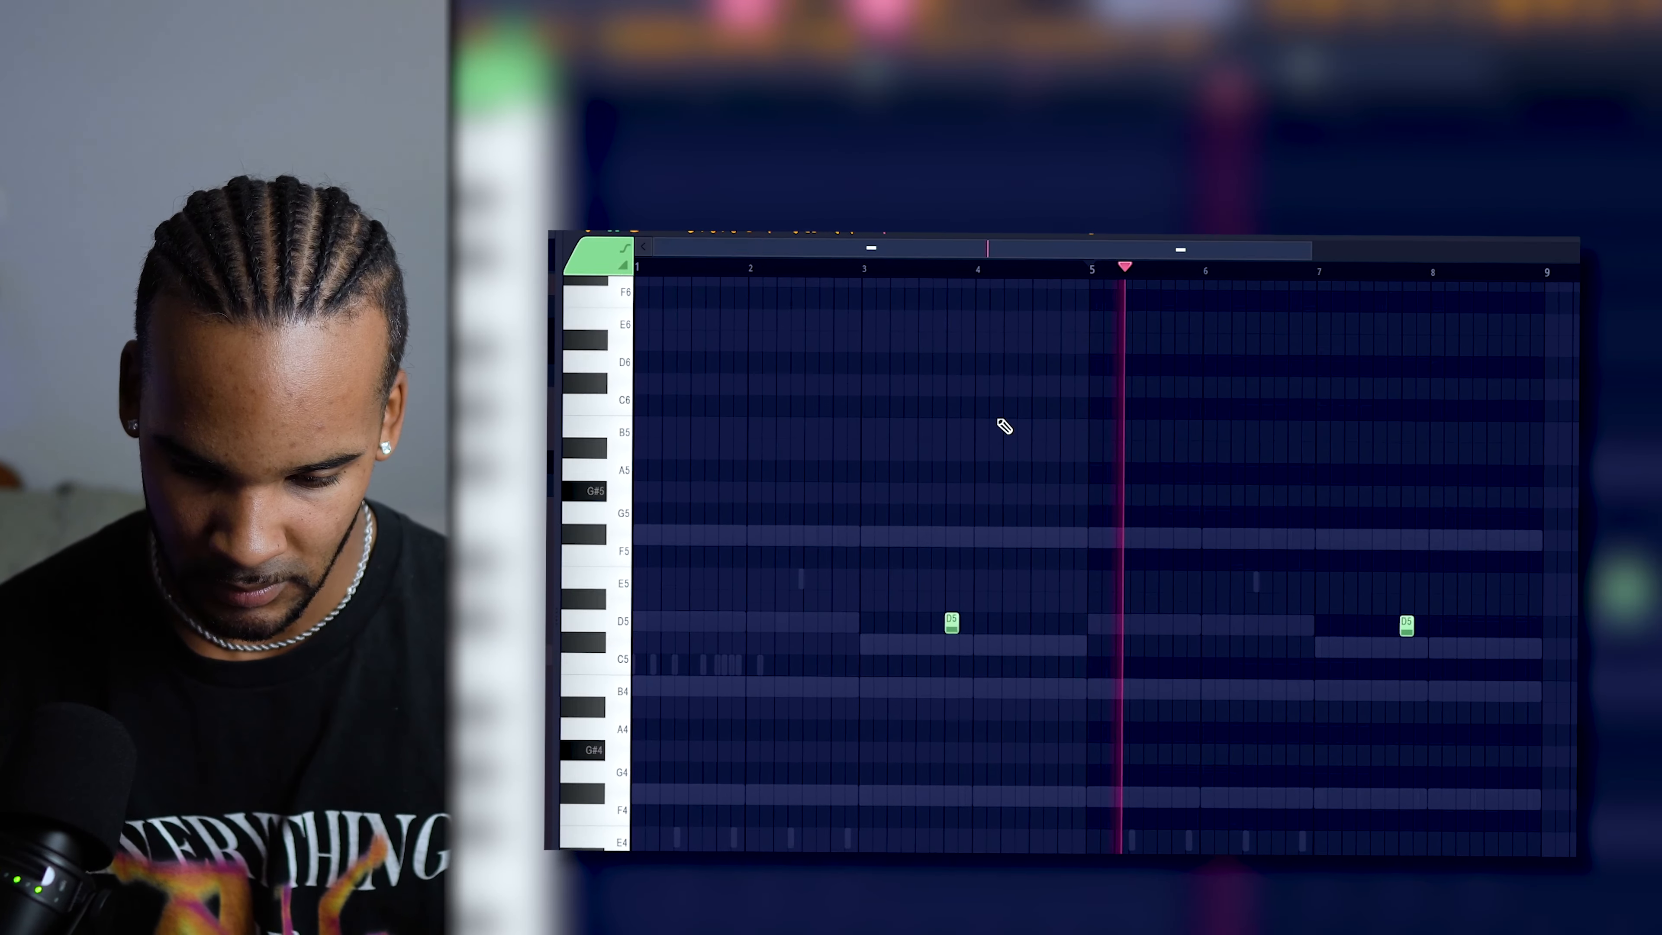
Delete the D5 note in bar 3, keeping only its copy in bar 7.
scroll(1460, 591, "up", 1)
left_click_drag(1338, 727, 1338, 726)
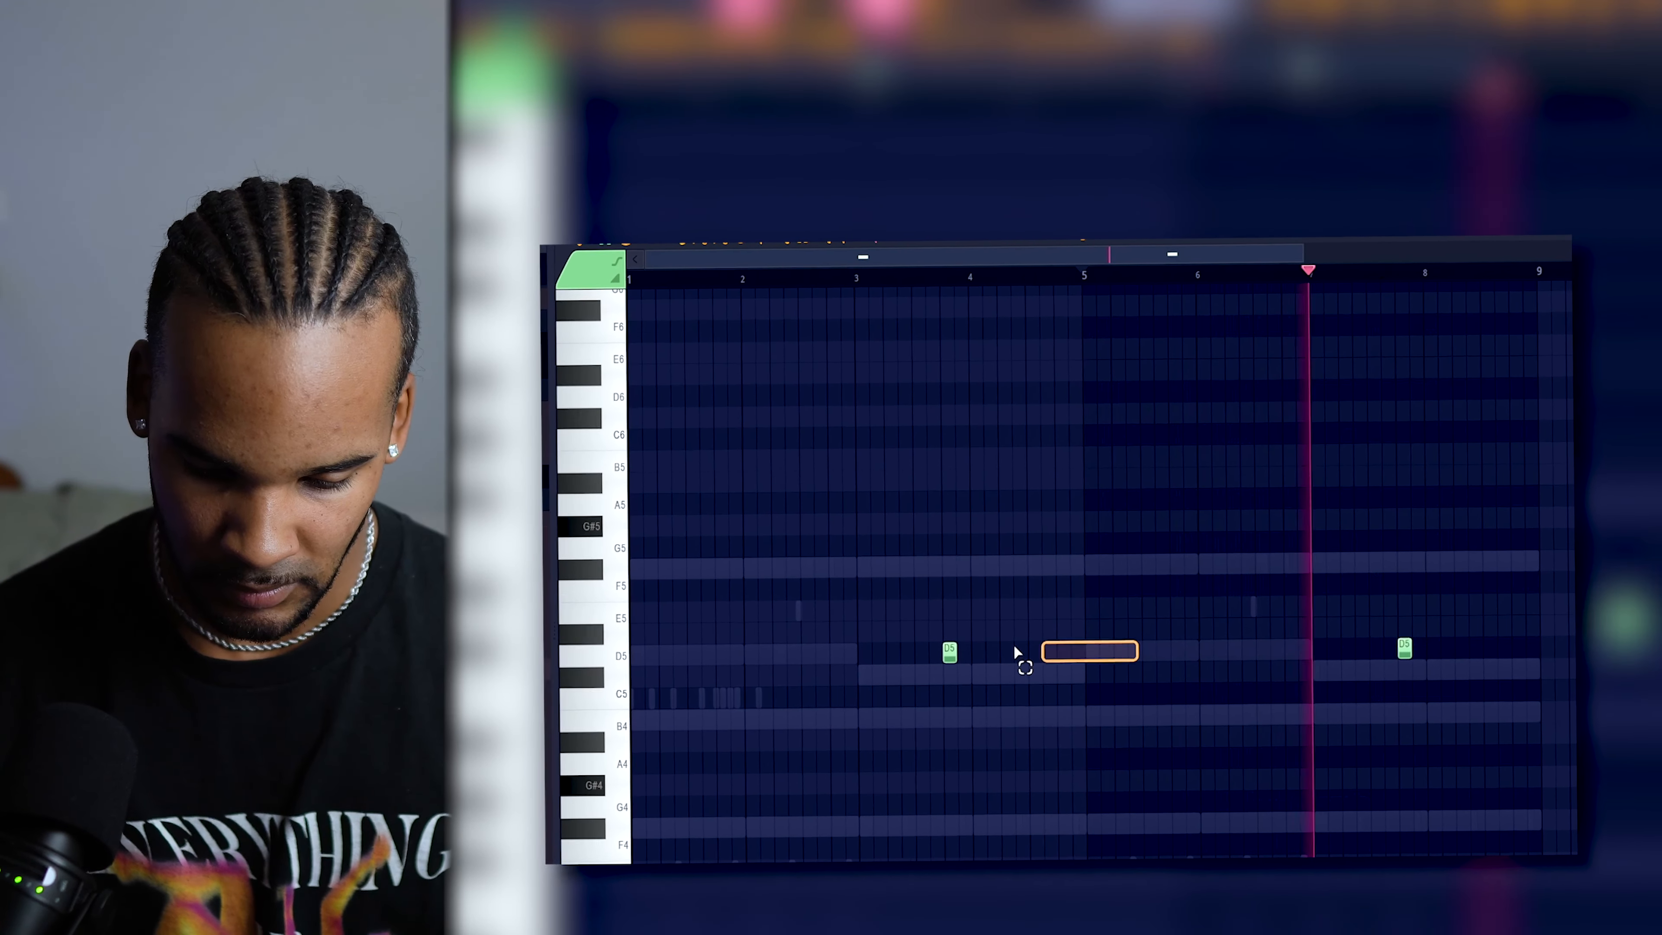
left_click_drag(1092, 652, 876, 647)
key("Delete")
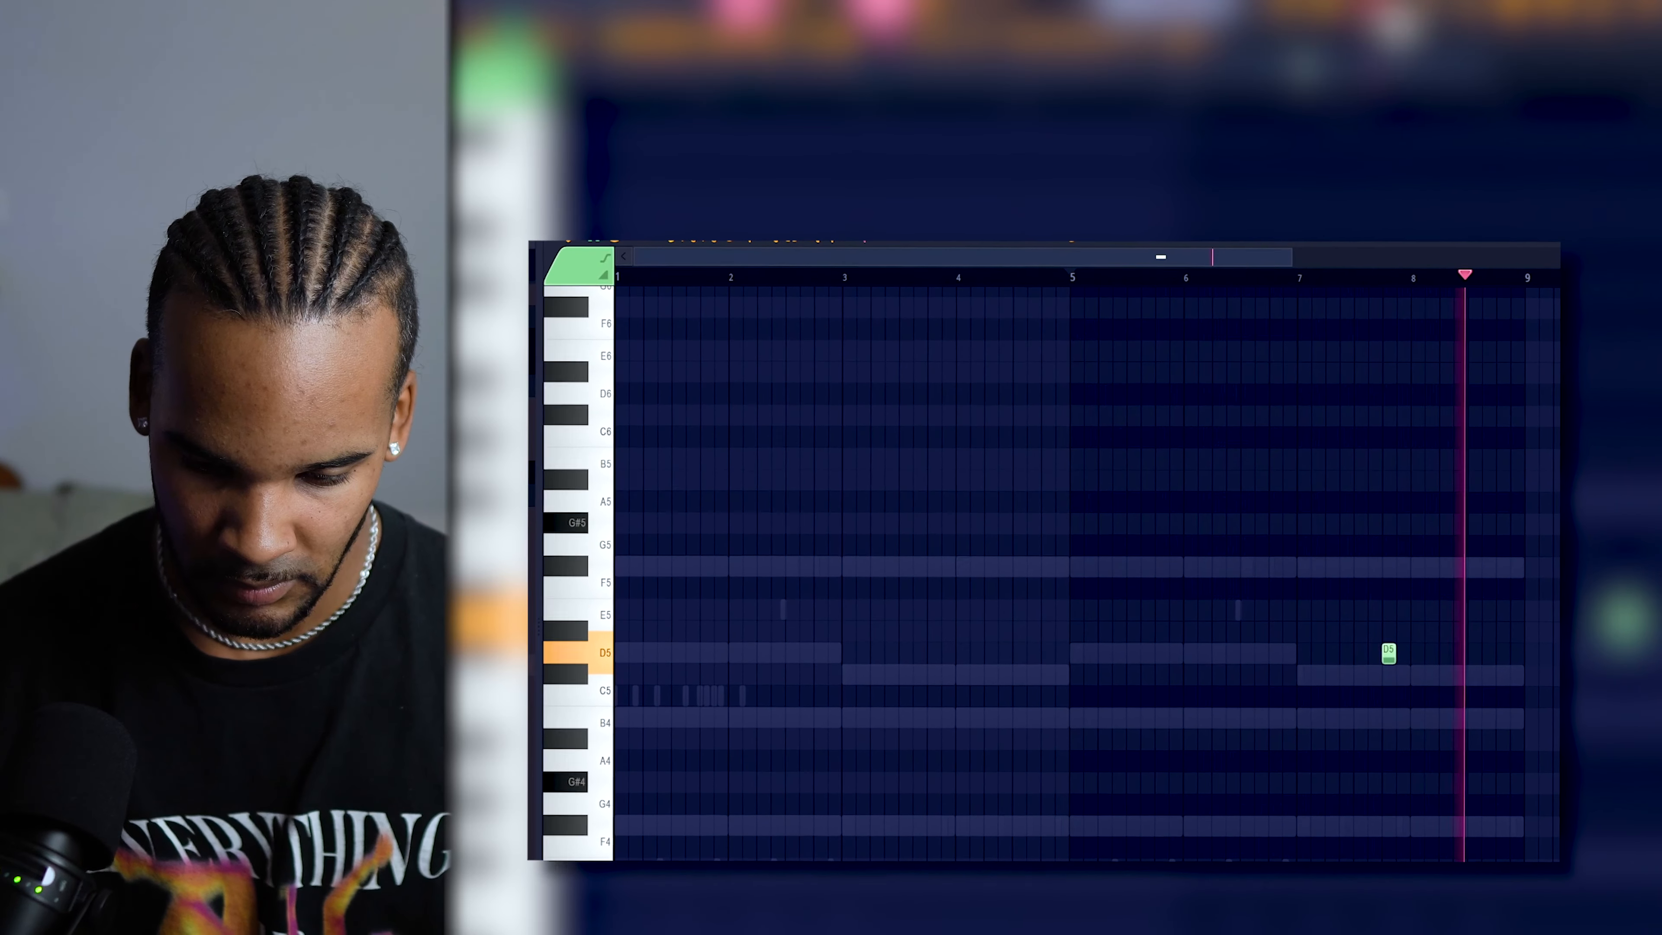
Select the Accent 34 channel and raise its sampler's fade-out amount.
key("F6")
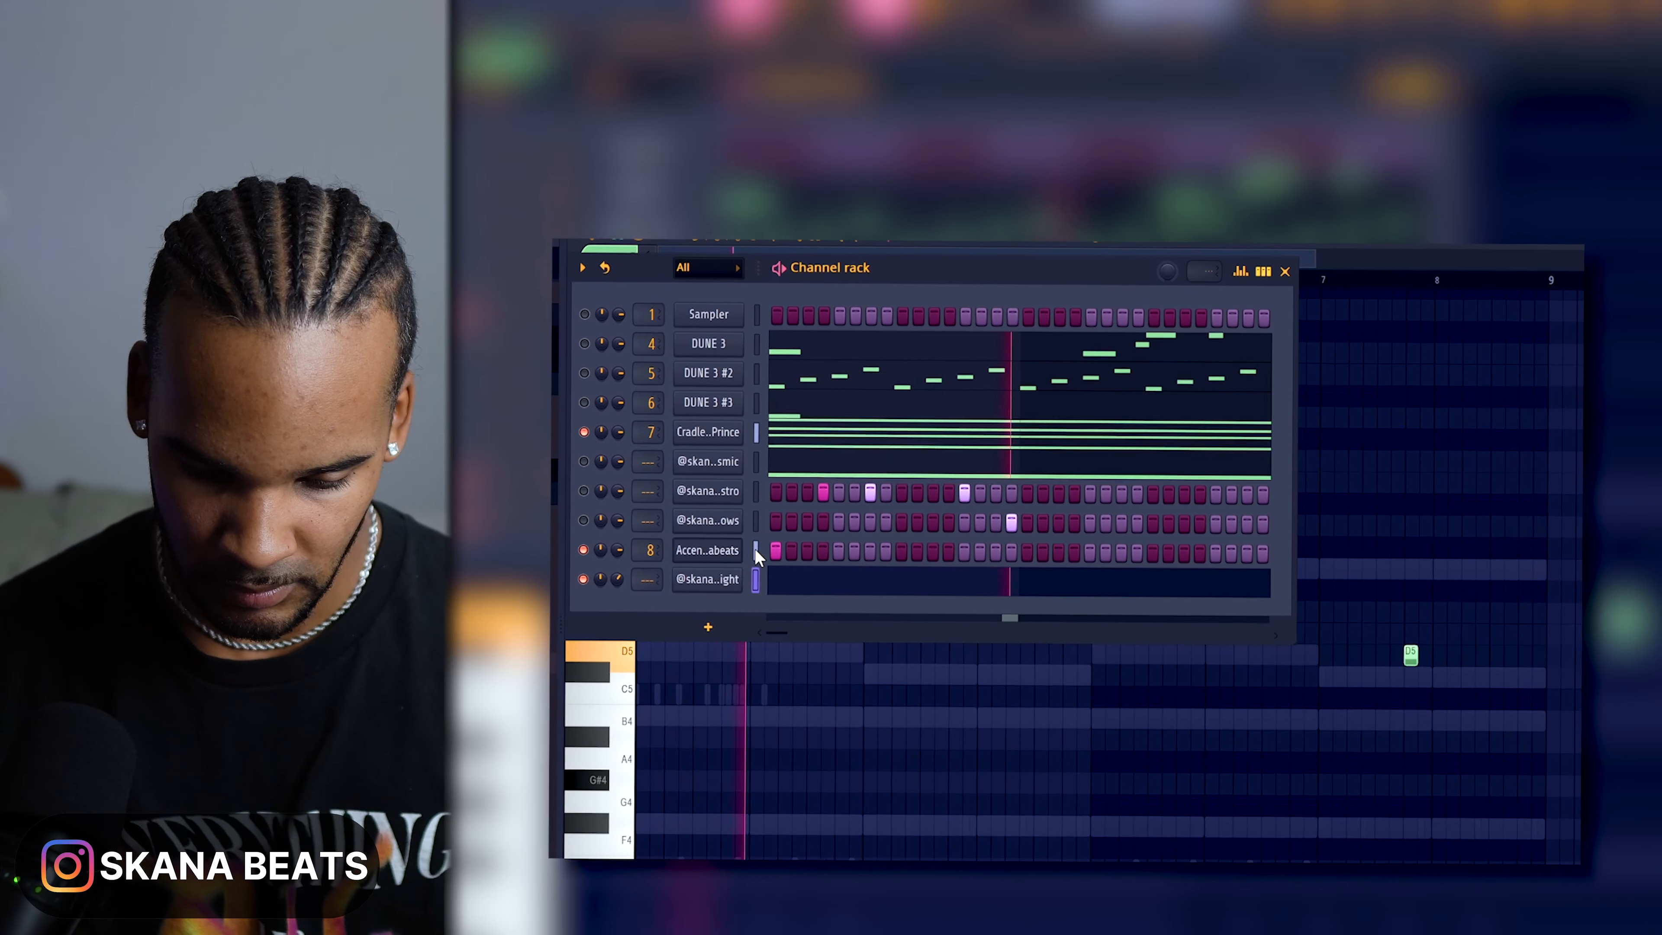
left_click(757, 551)
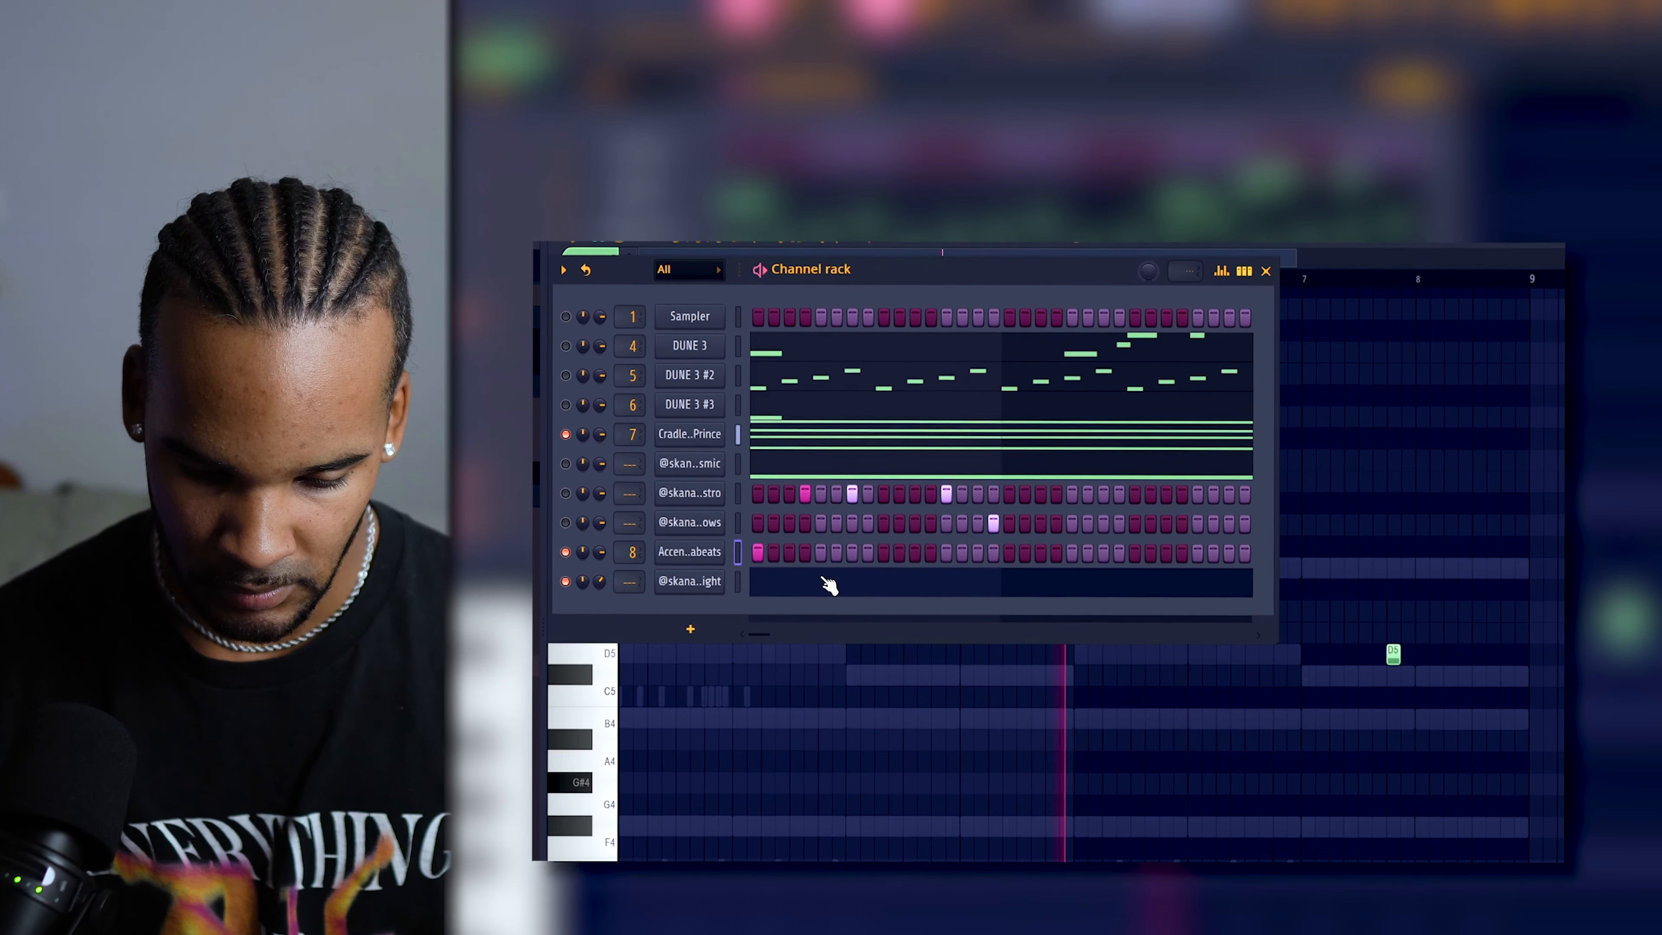
left_click(704, 551)
mouse_move(1131, 680)
left_mouse_down()
mouse_move(1131, 609)
mouse_move(1128, 648)
left_mouse_up()
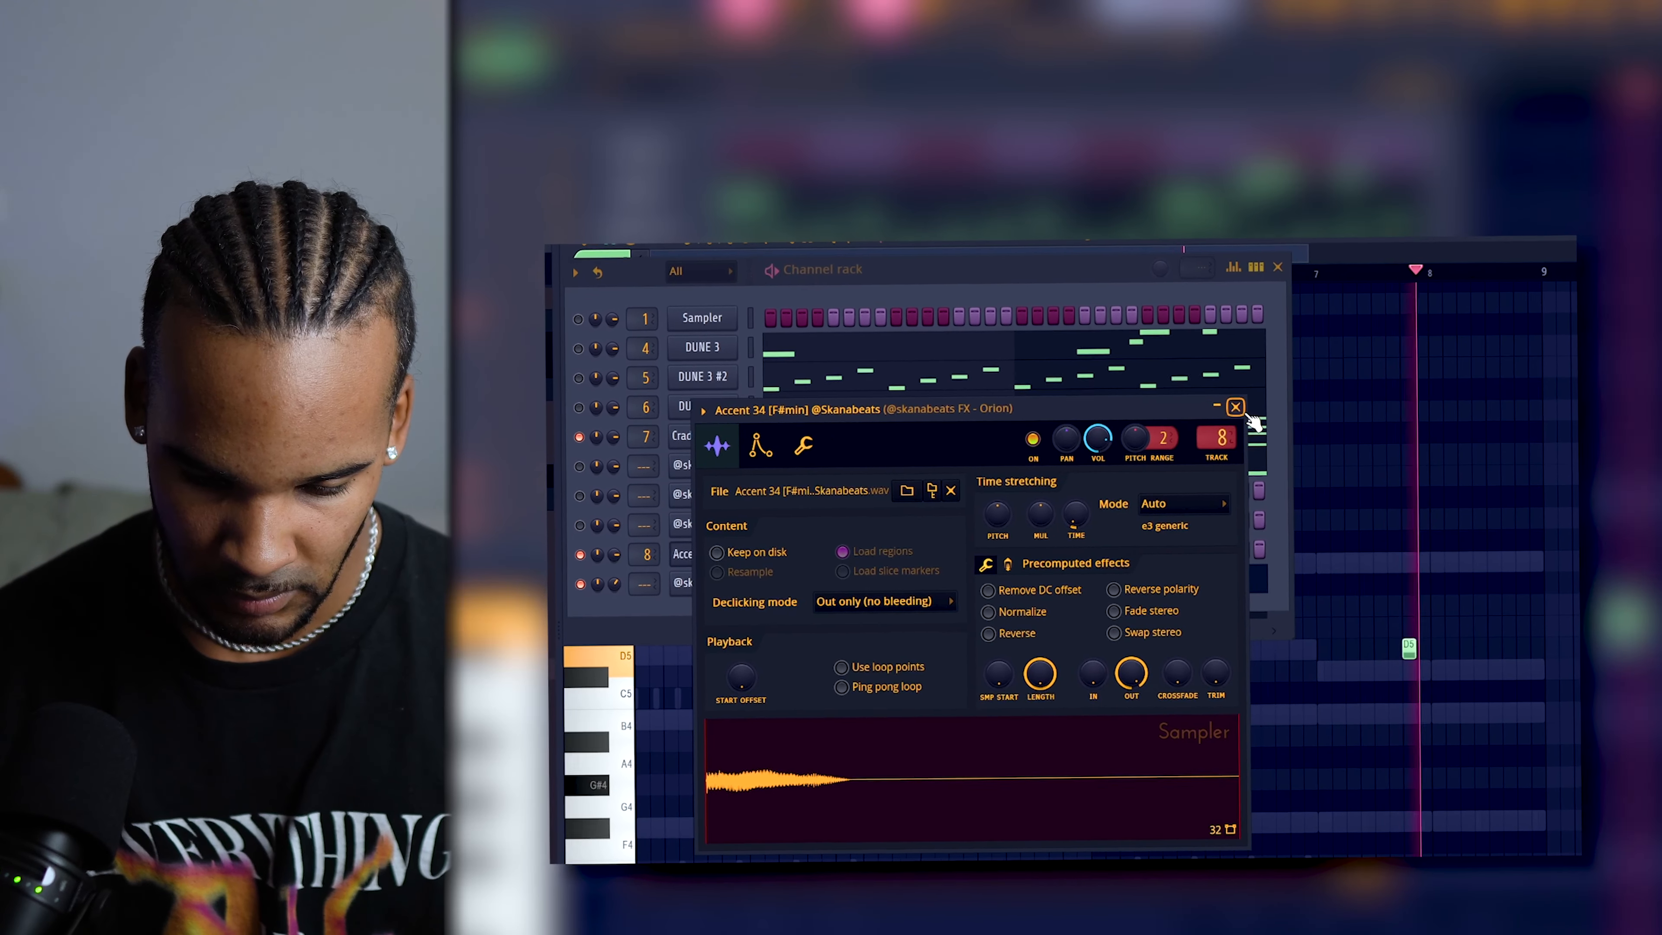
left_click(1236, 408)
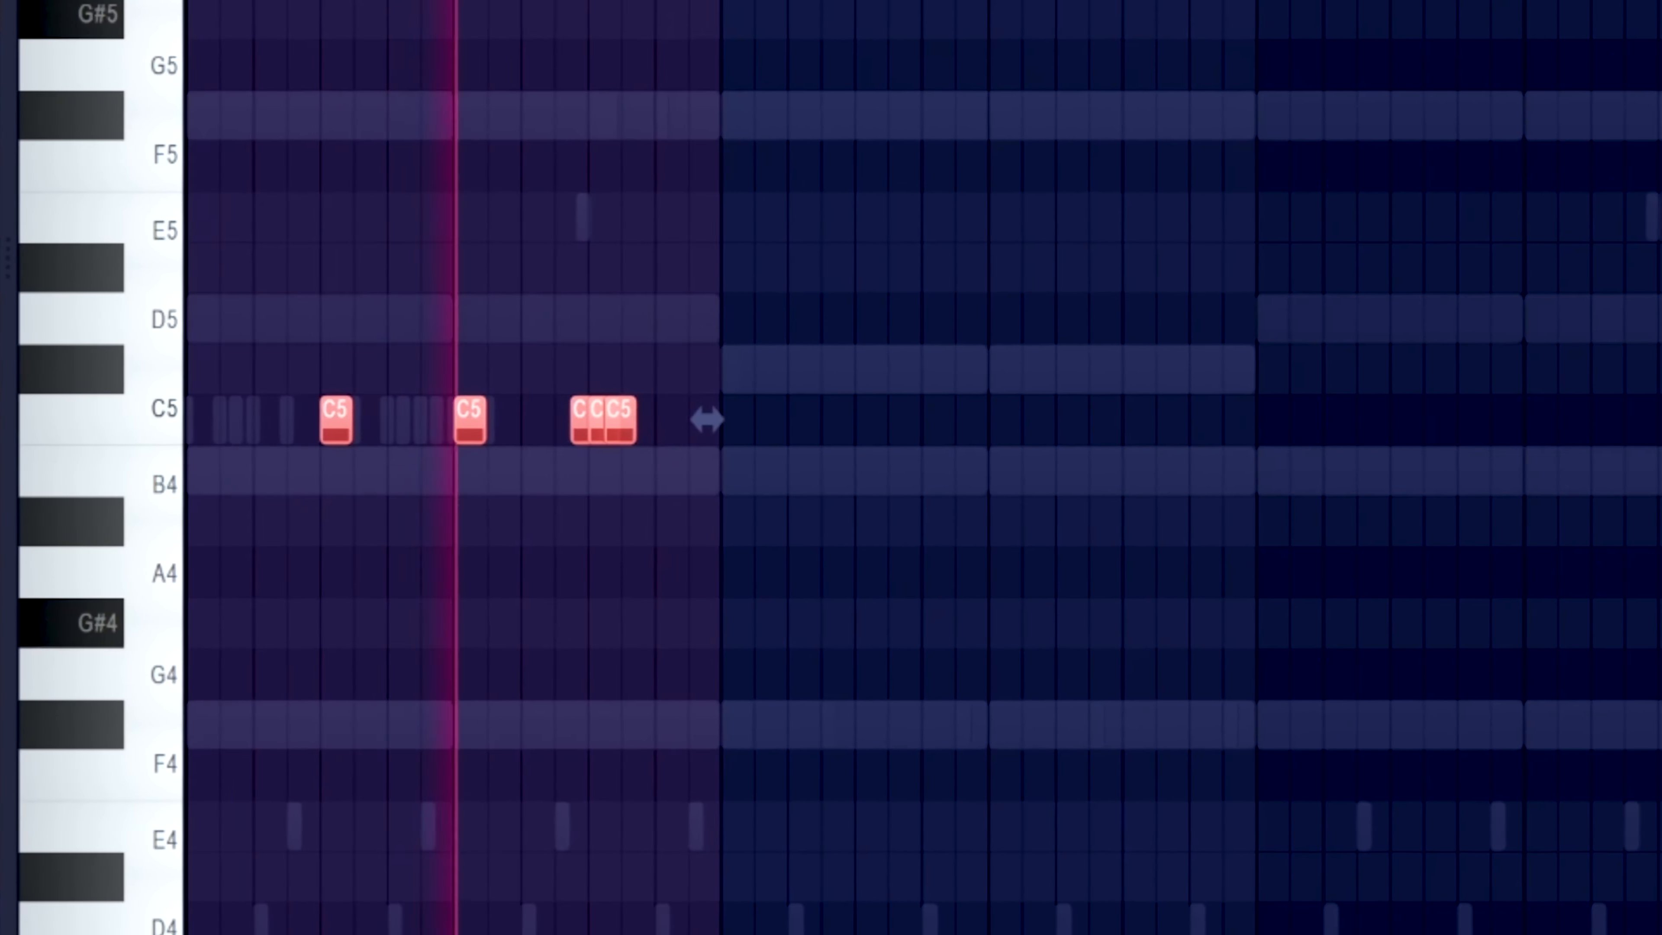
Duplicate the selected two-bar C5 pattern of Snare - Clean across bars 3 to 8.
key("ctrl+b")
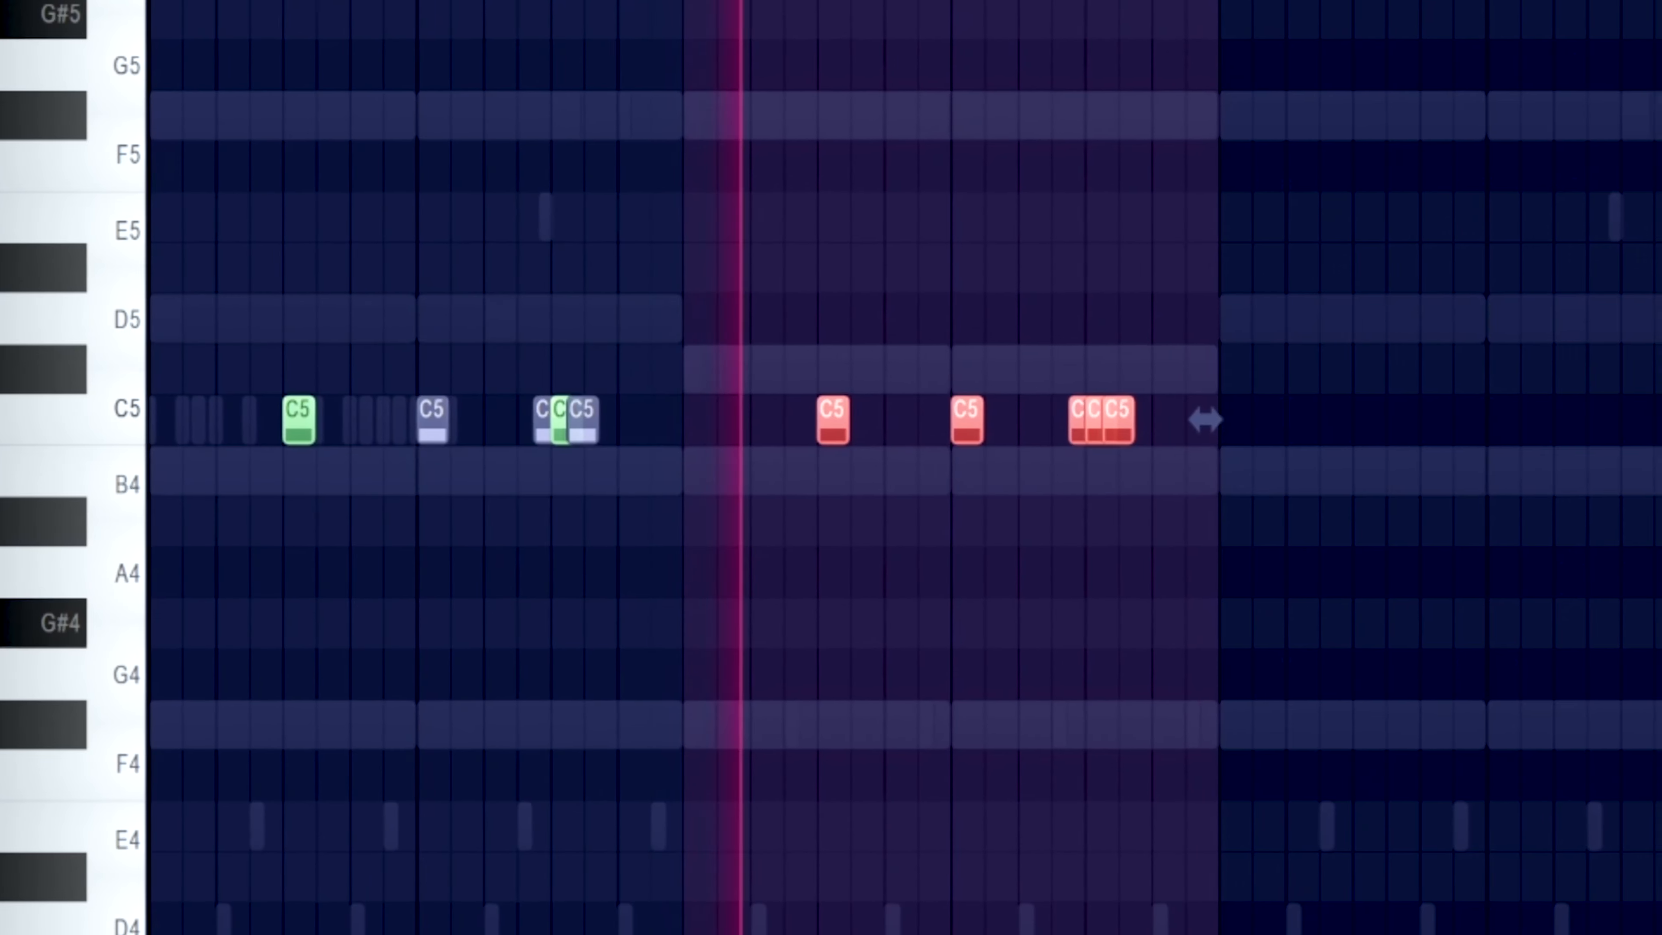
key("ctrl+b")
key("ctrl+b")
key("F6")
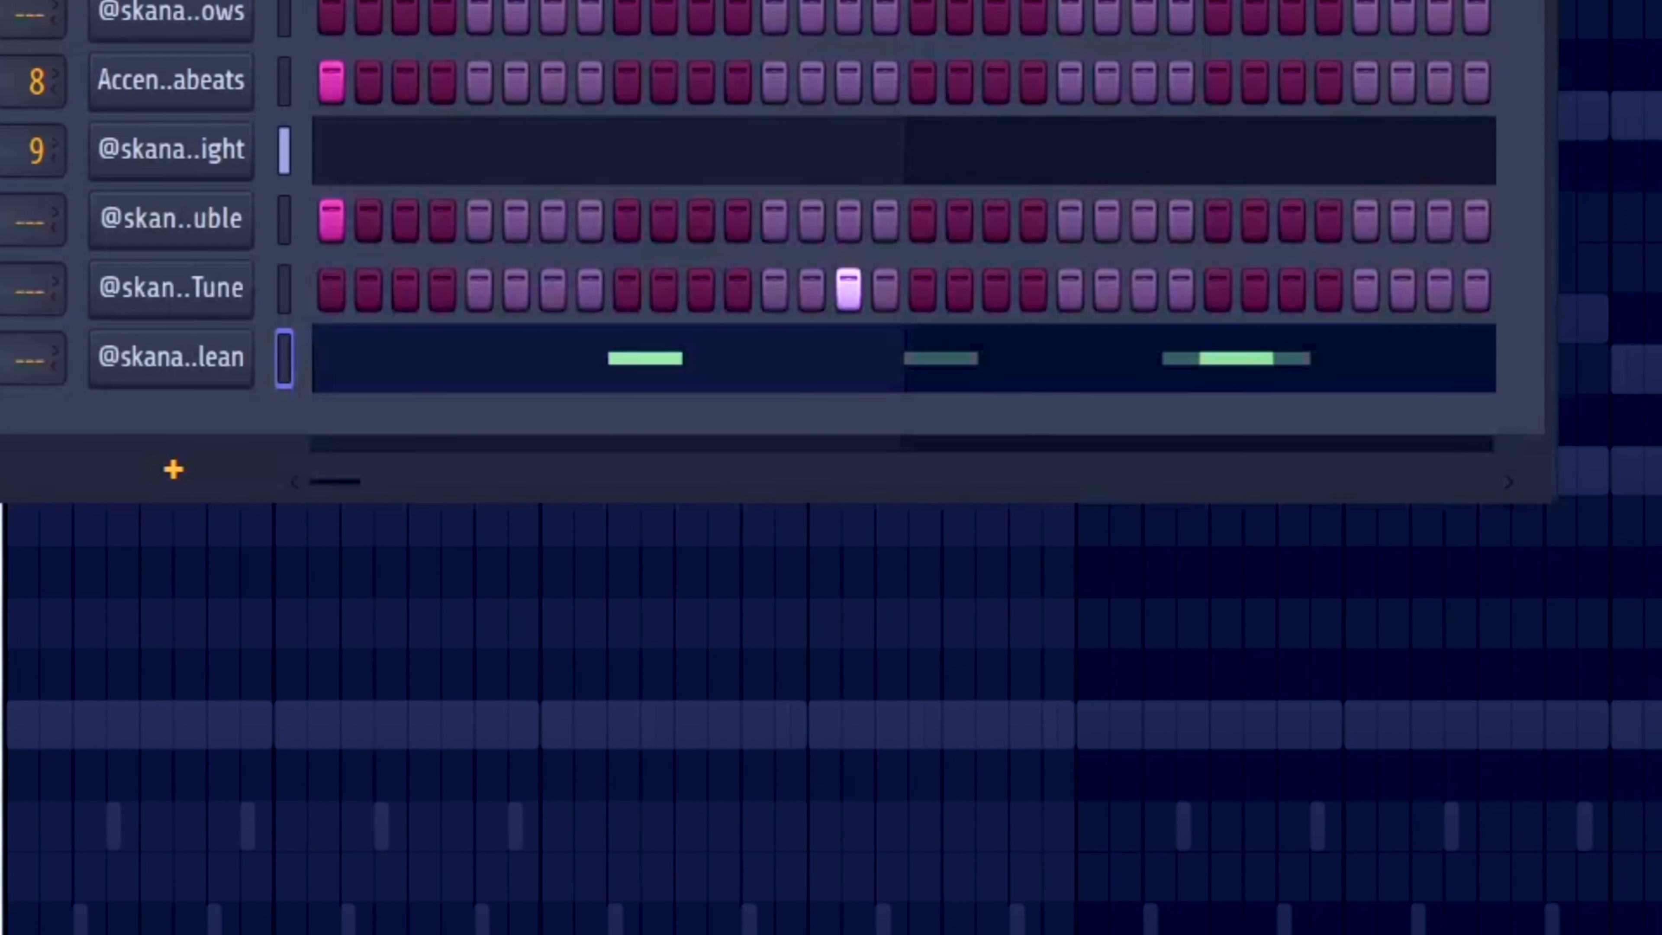
key("F6")
key("space")
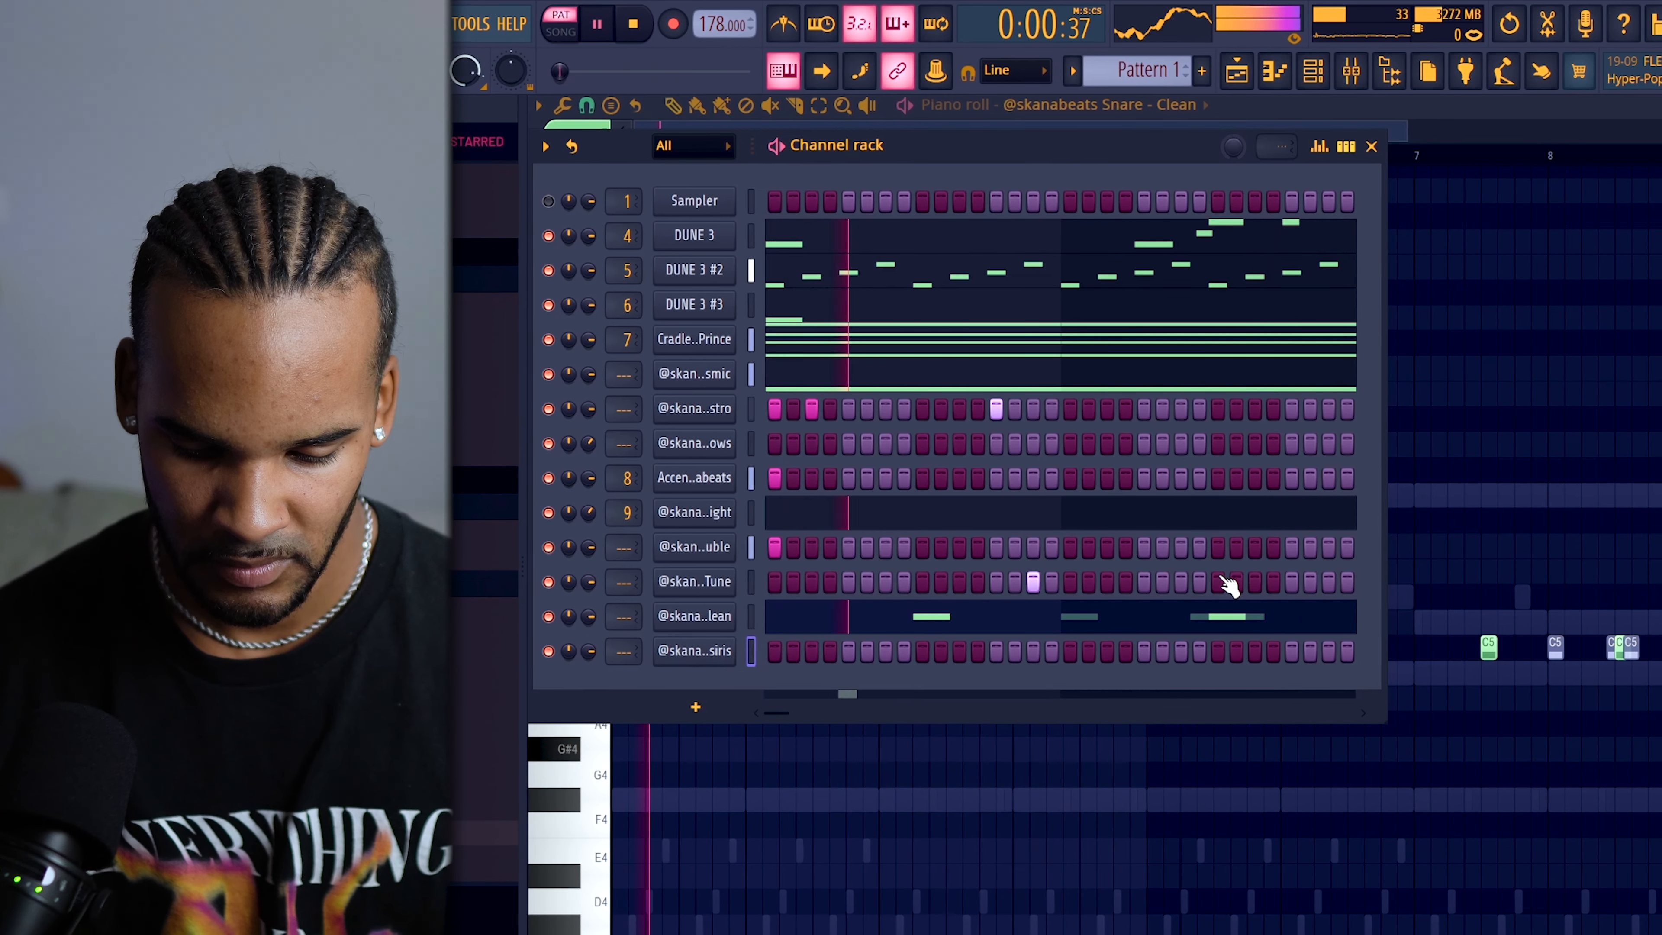
right_click(706, 651)
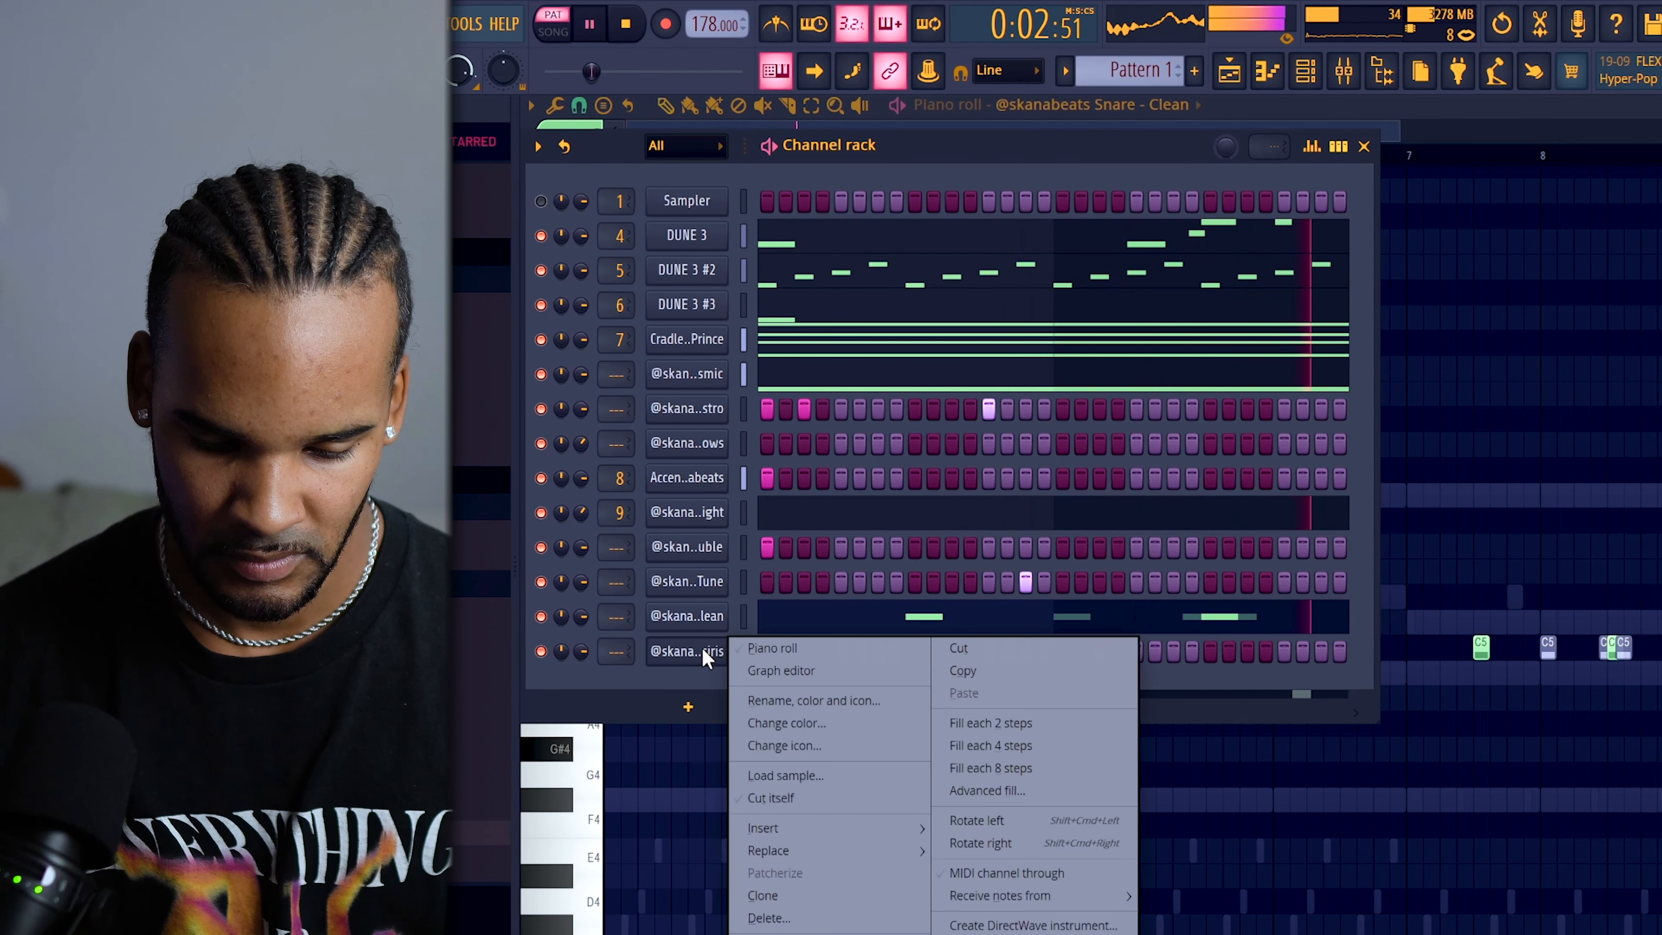
left_click(821, 611)
right_click(722, 645)
left_click(743, 651)
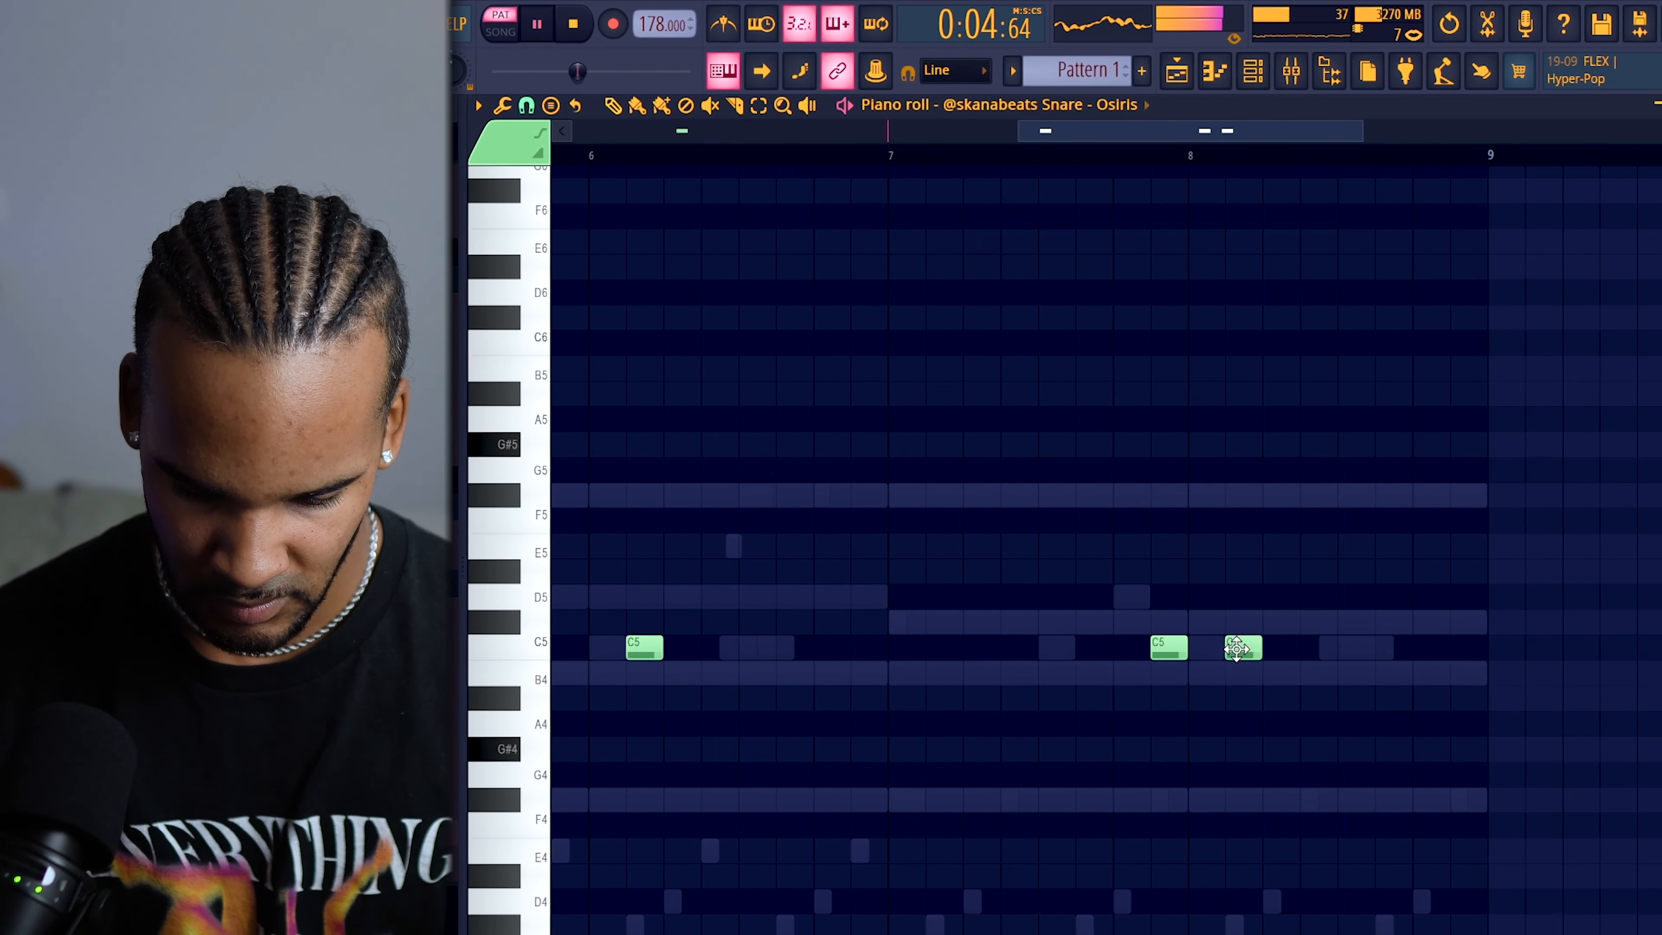
Add a C5 note near the end of bar 8 for Snare - Meteor and chop it into four short notes.
key("F6")
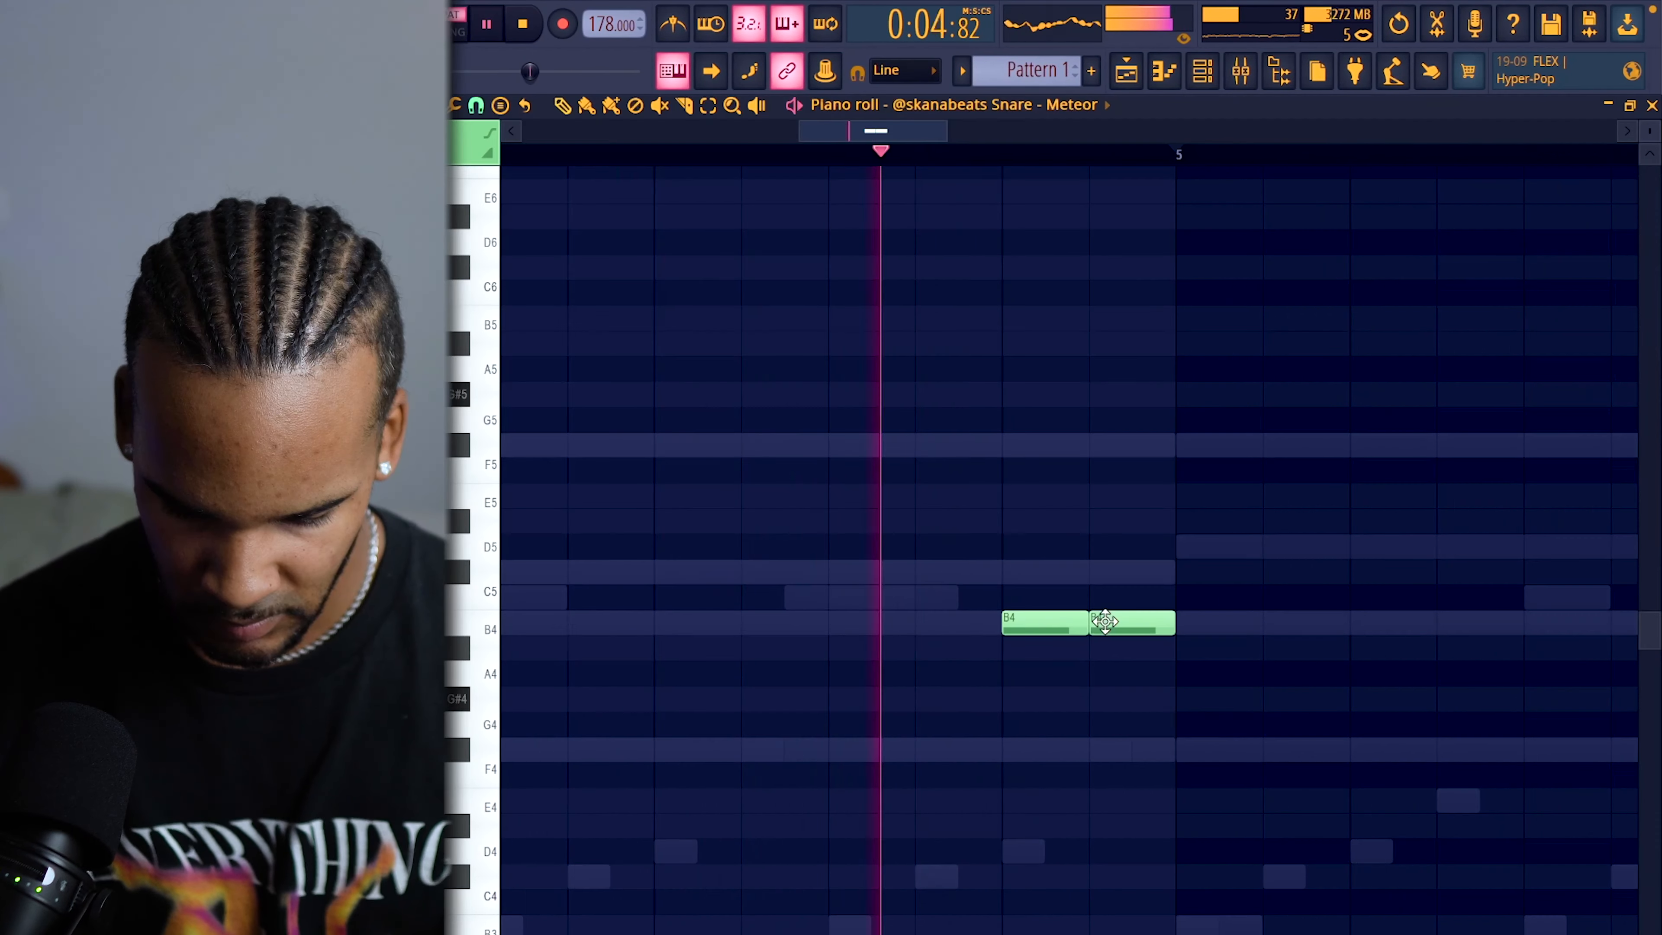
scroll(1001, 314, "down", 5)
scroll(1636, 541, "up", 4)
scroll(1636, 542, "up", 2)
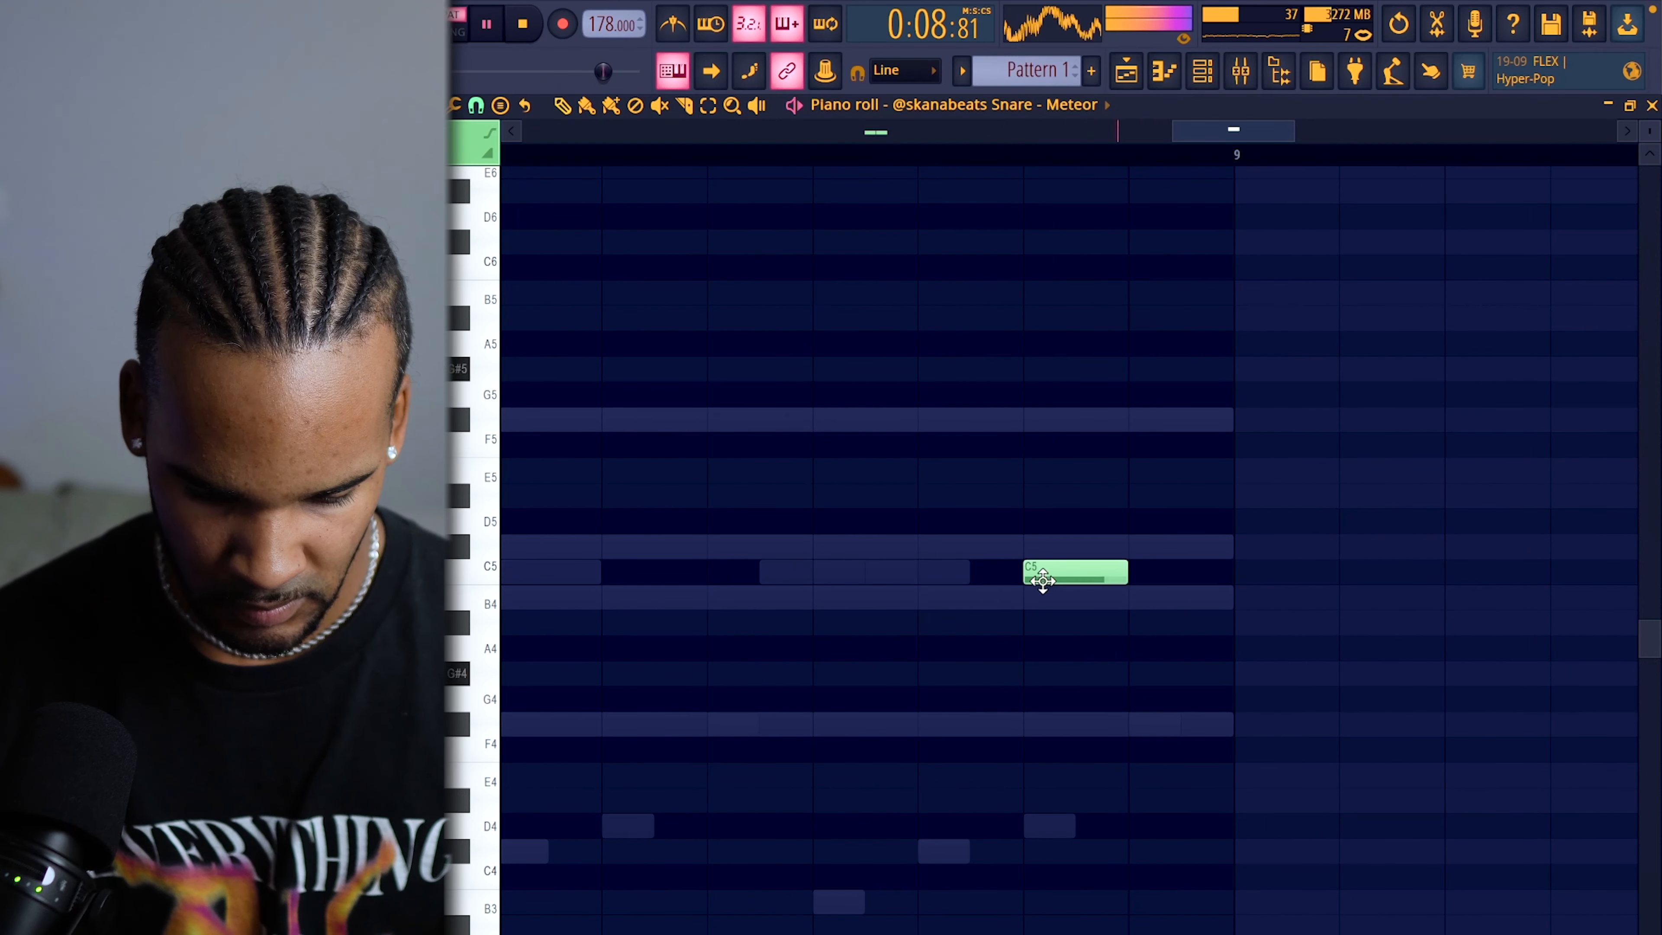
key("alt+u")
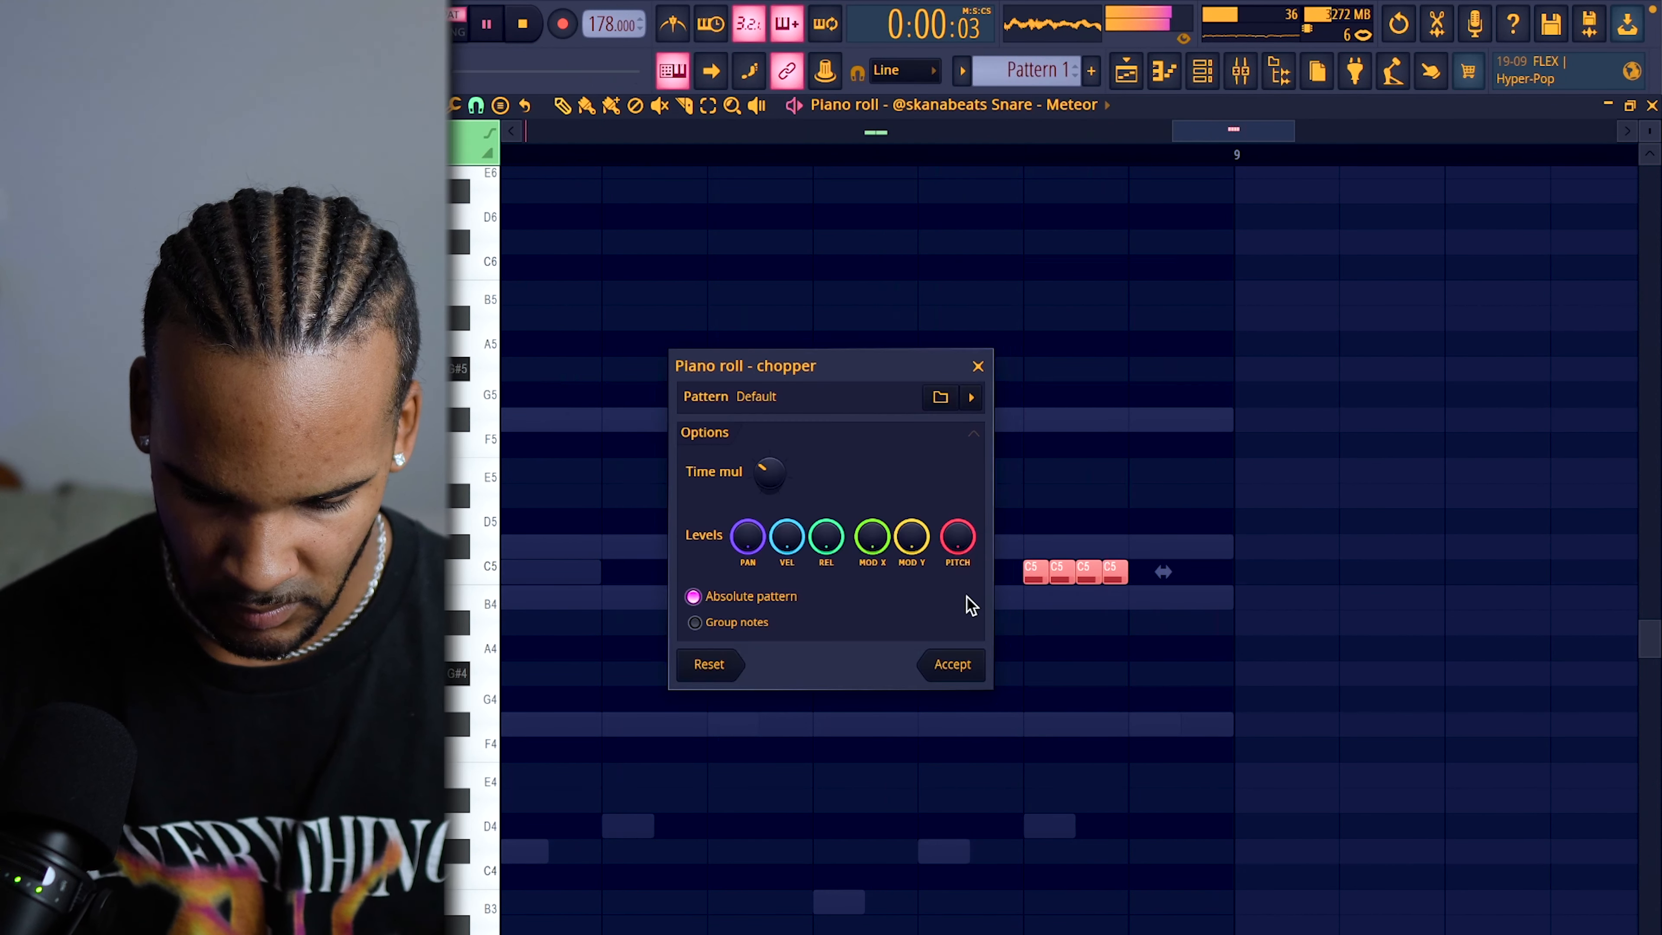
left_click(952, 663)
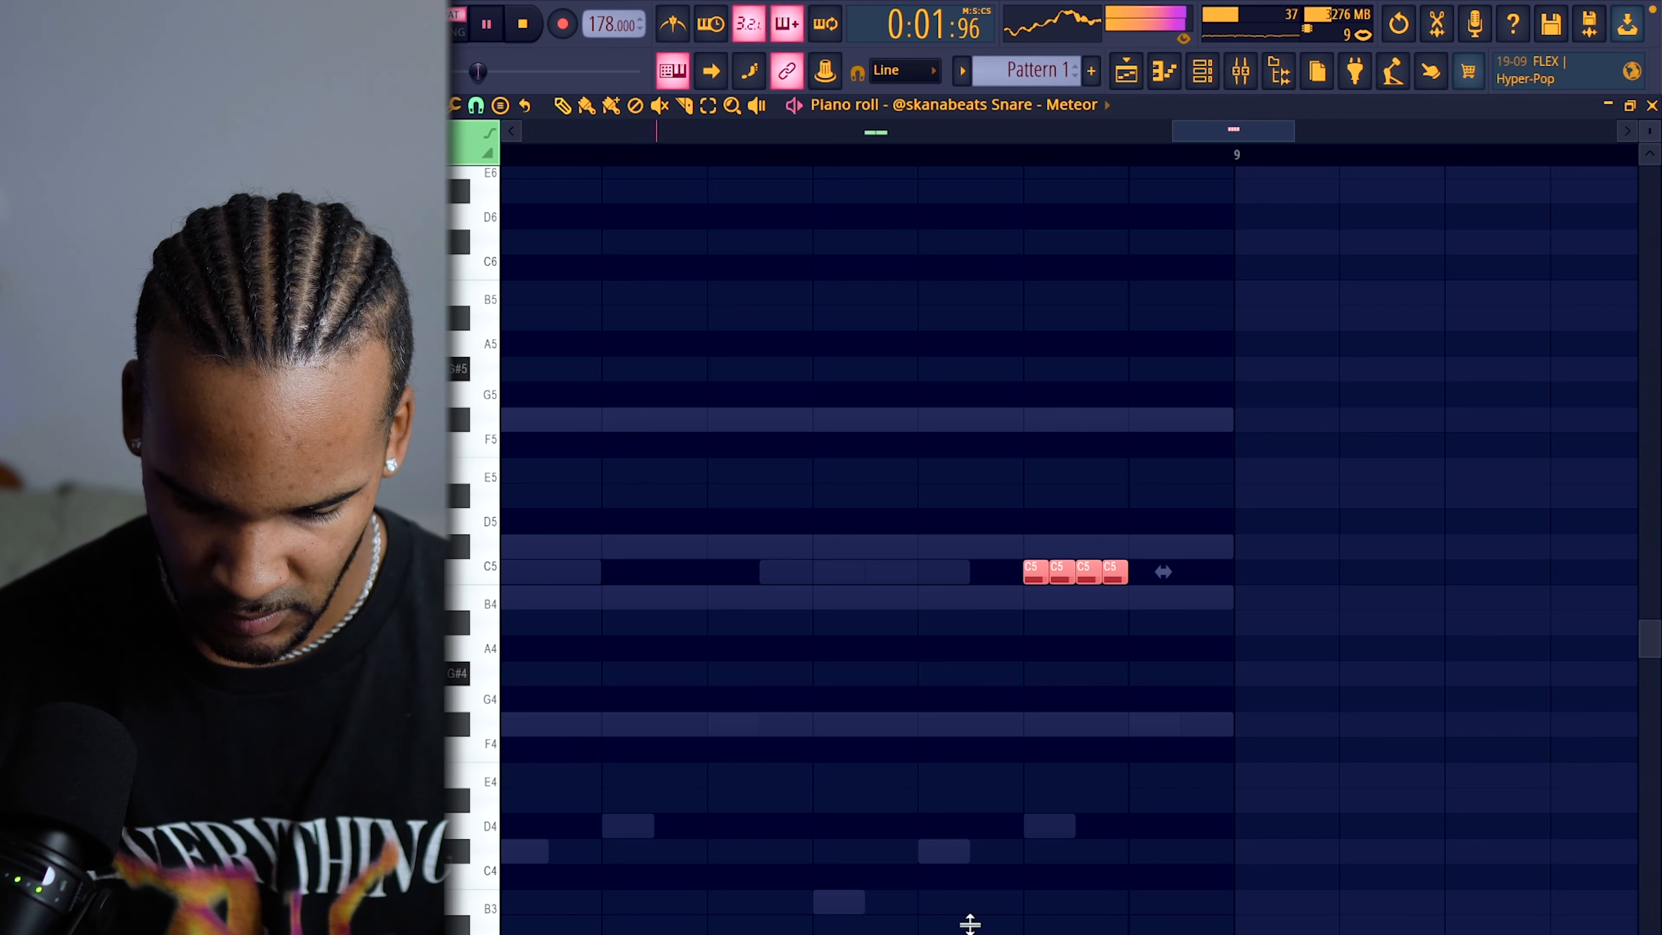
Ramp the velocities of the four chopped Snare - Meteor notes from low to high and deselect them.
left_click_drag(969, 923, 989, 663)
left_click_drag(1109, 785, 1046, 930)
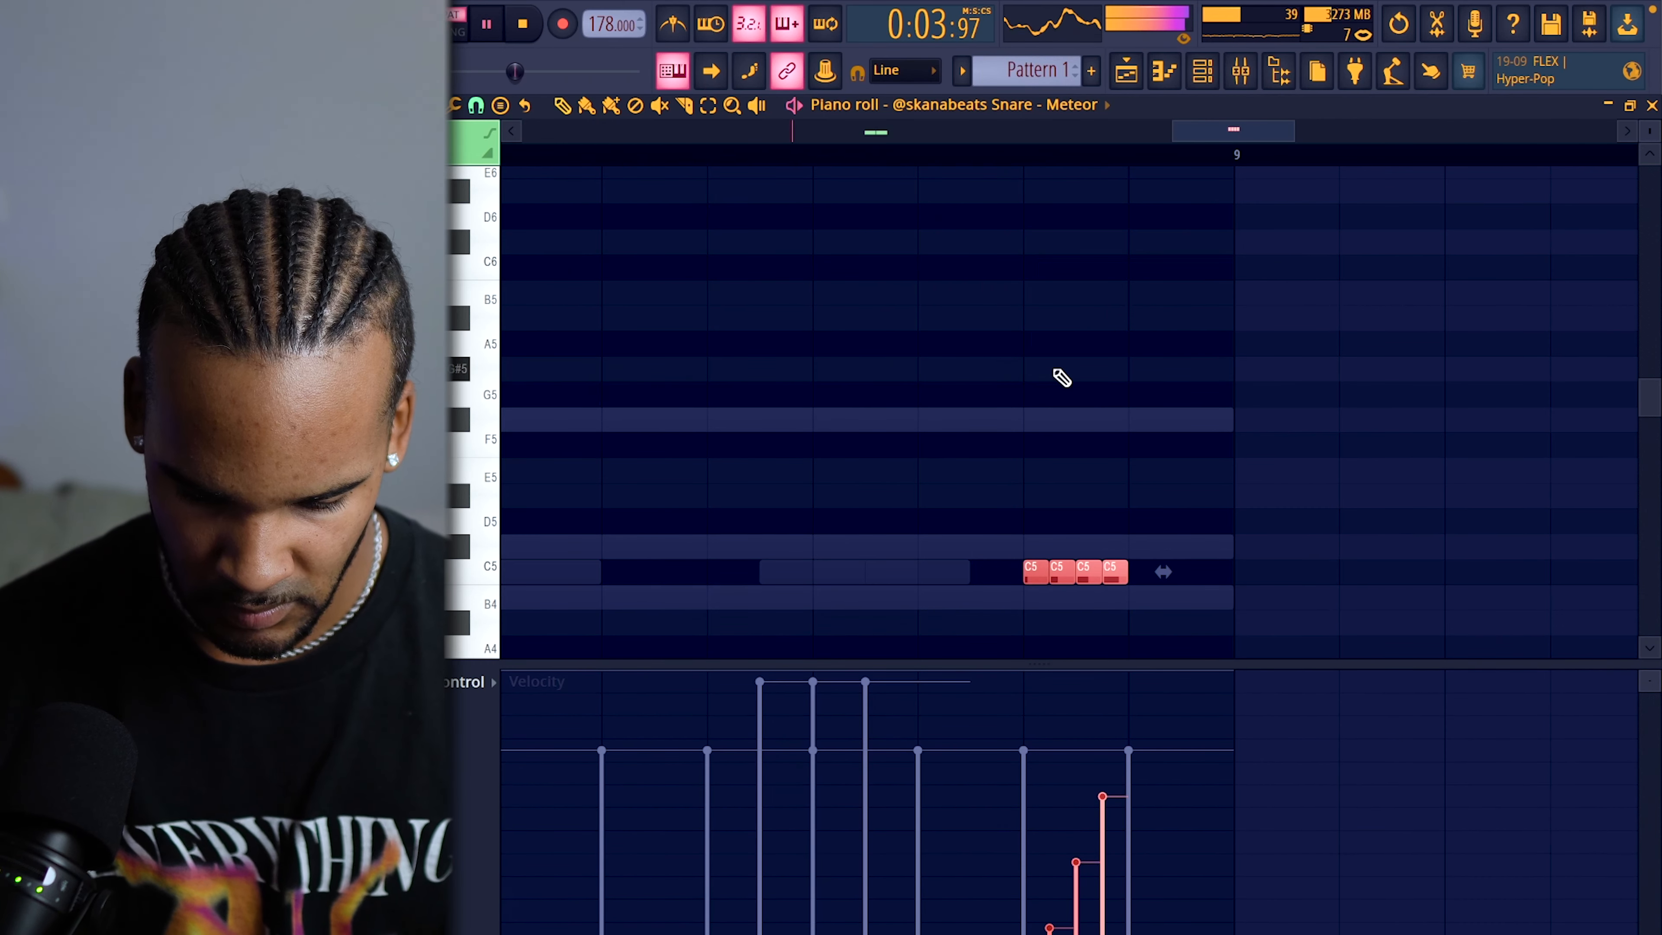
left_click(1147, 549)
right_click(1157, 555)
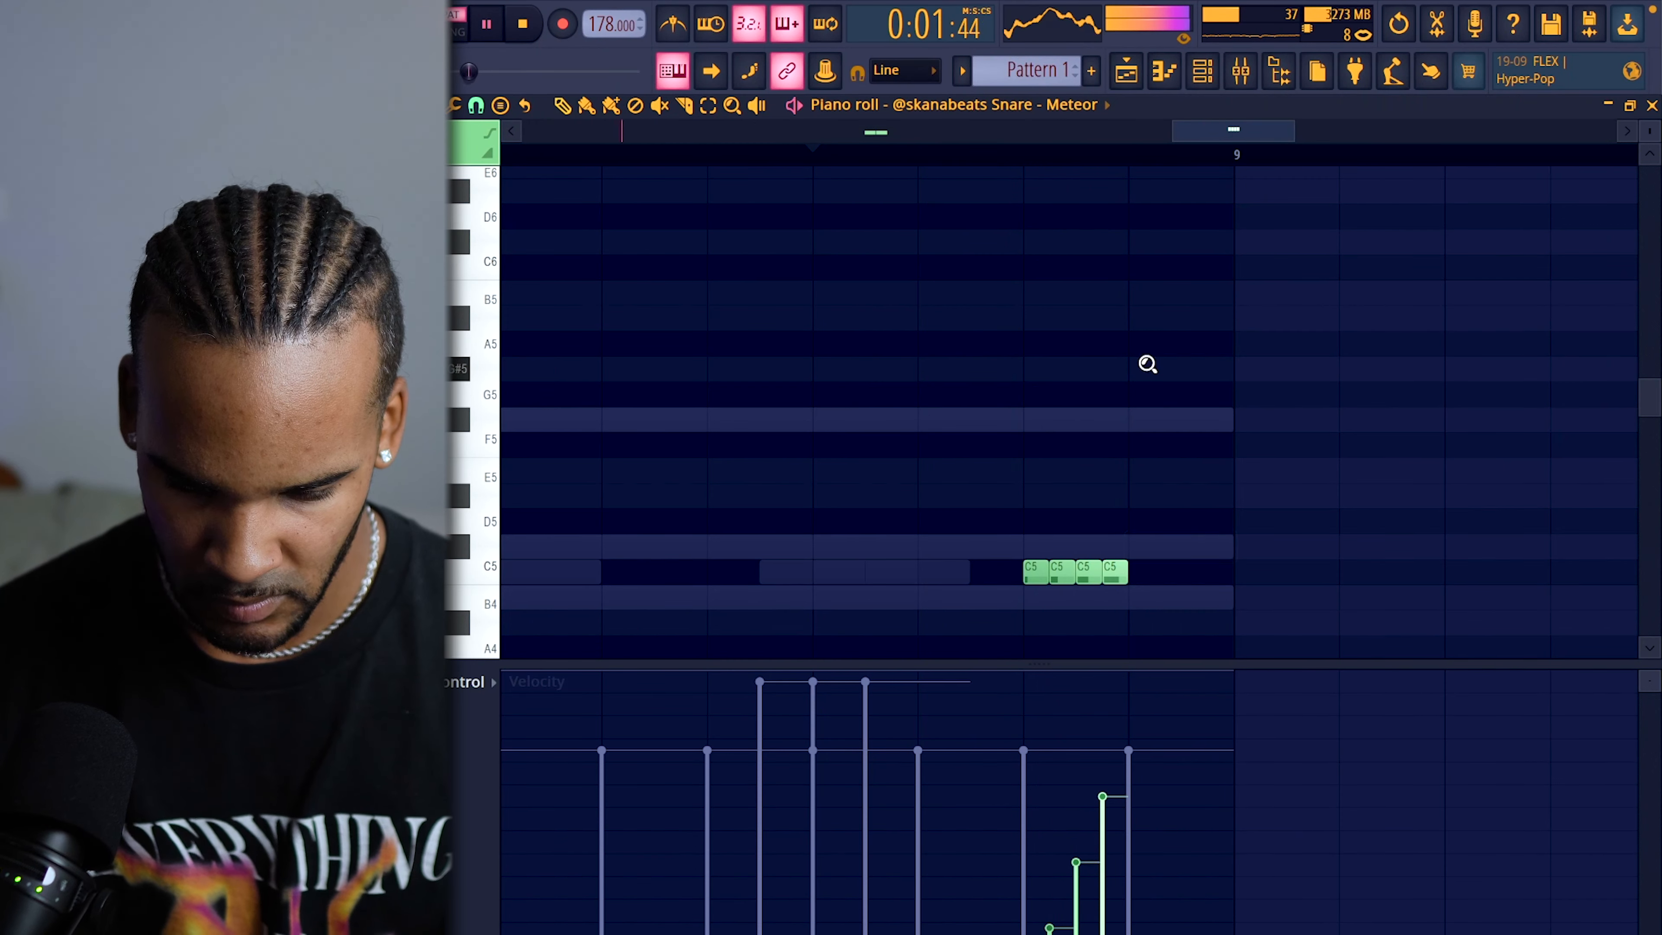
right_click(1147, 364, "ctrl")
Lower the decay and release of the Bass - Cosmic channel's volume envelope to their minimum.
left_click(1210, 73)
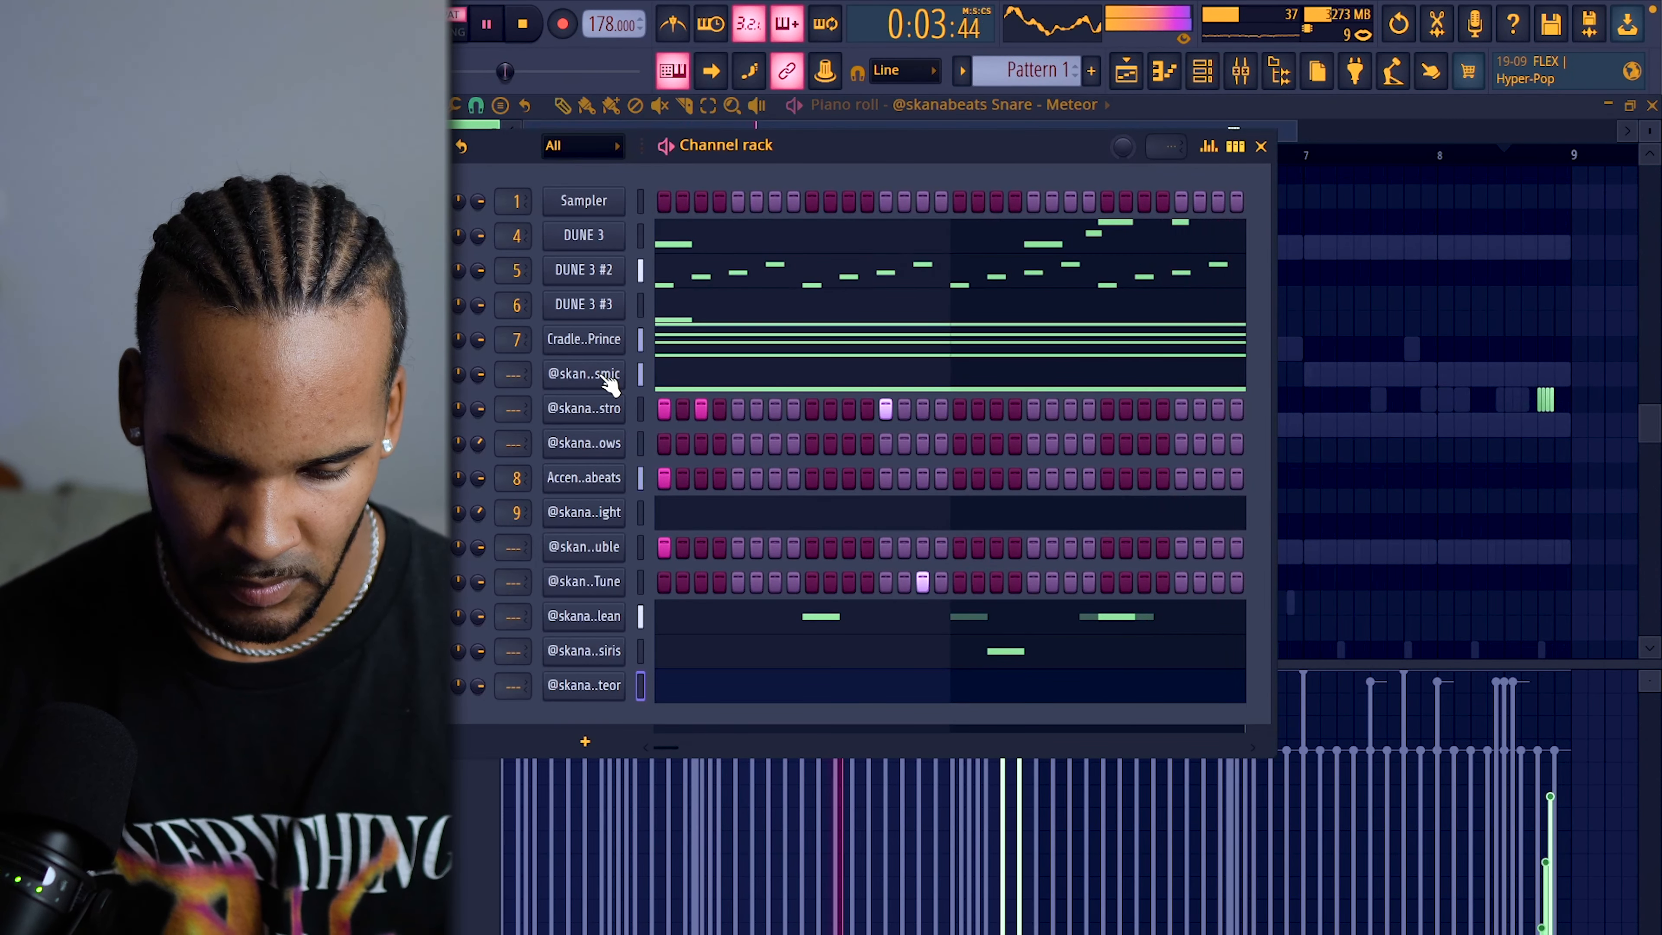
right_click(608, 376)
left_click(681, 522)
left_click(615, 376)
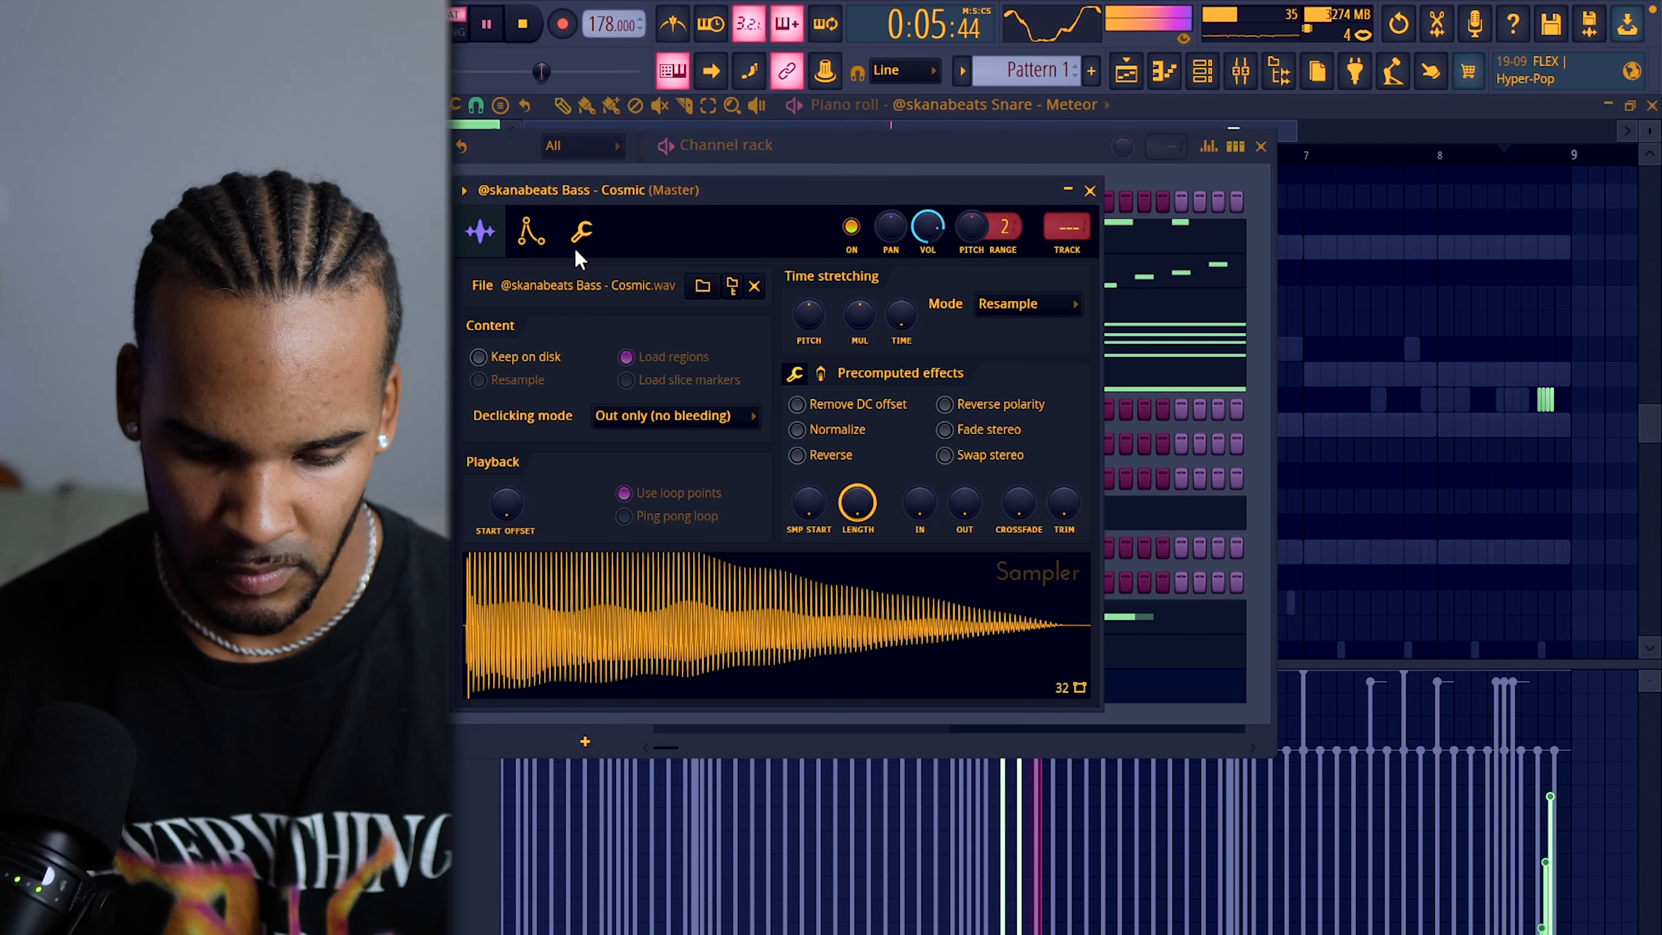
left_click(533, 233)
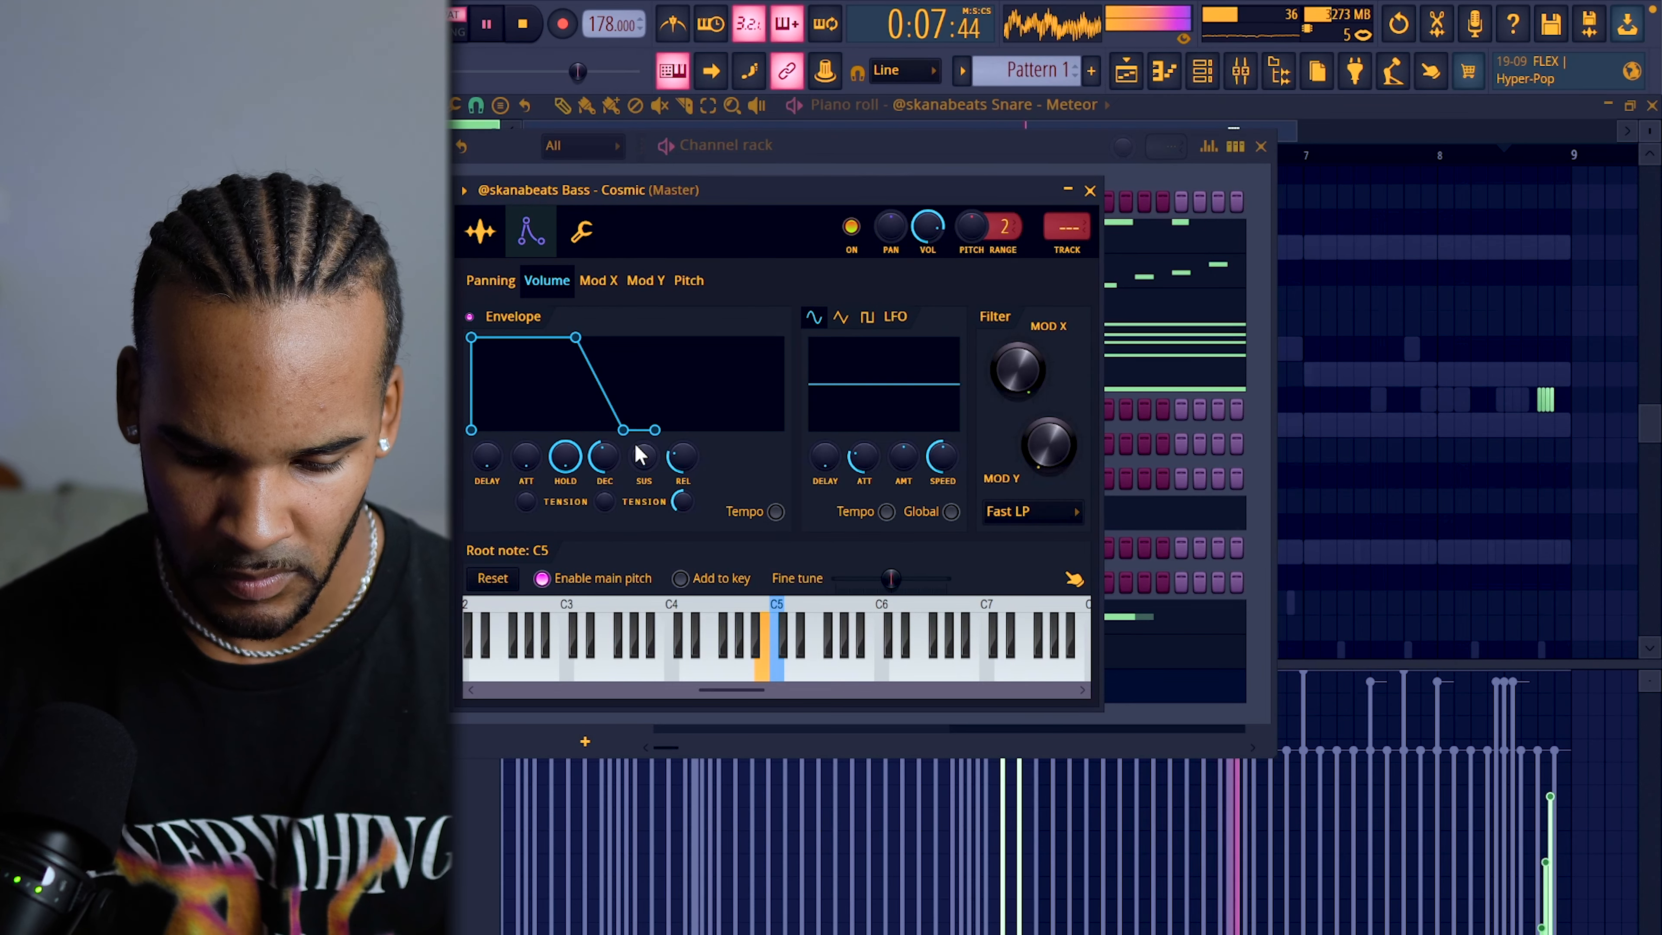
left_click_drag(609, 452, 609, 514)
left_click_drag(684, 451, 684, 511)
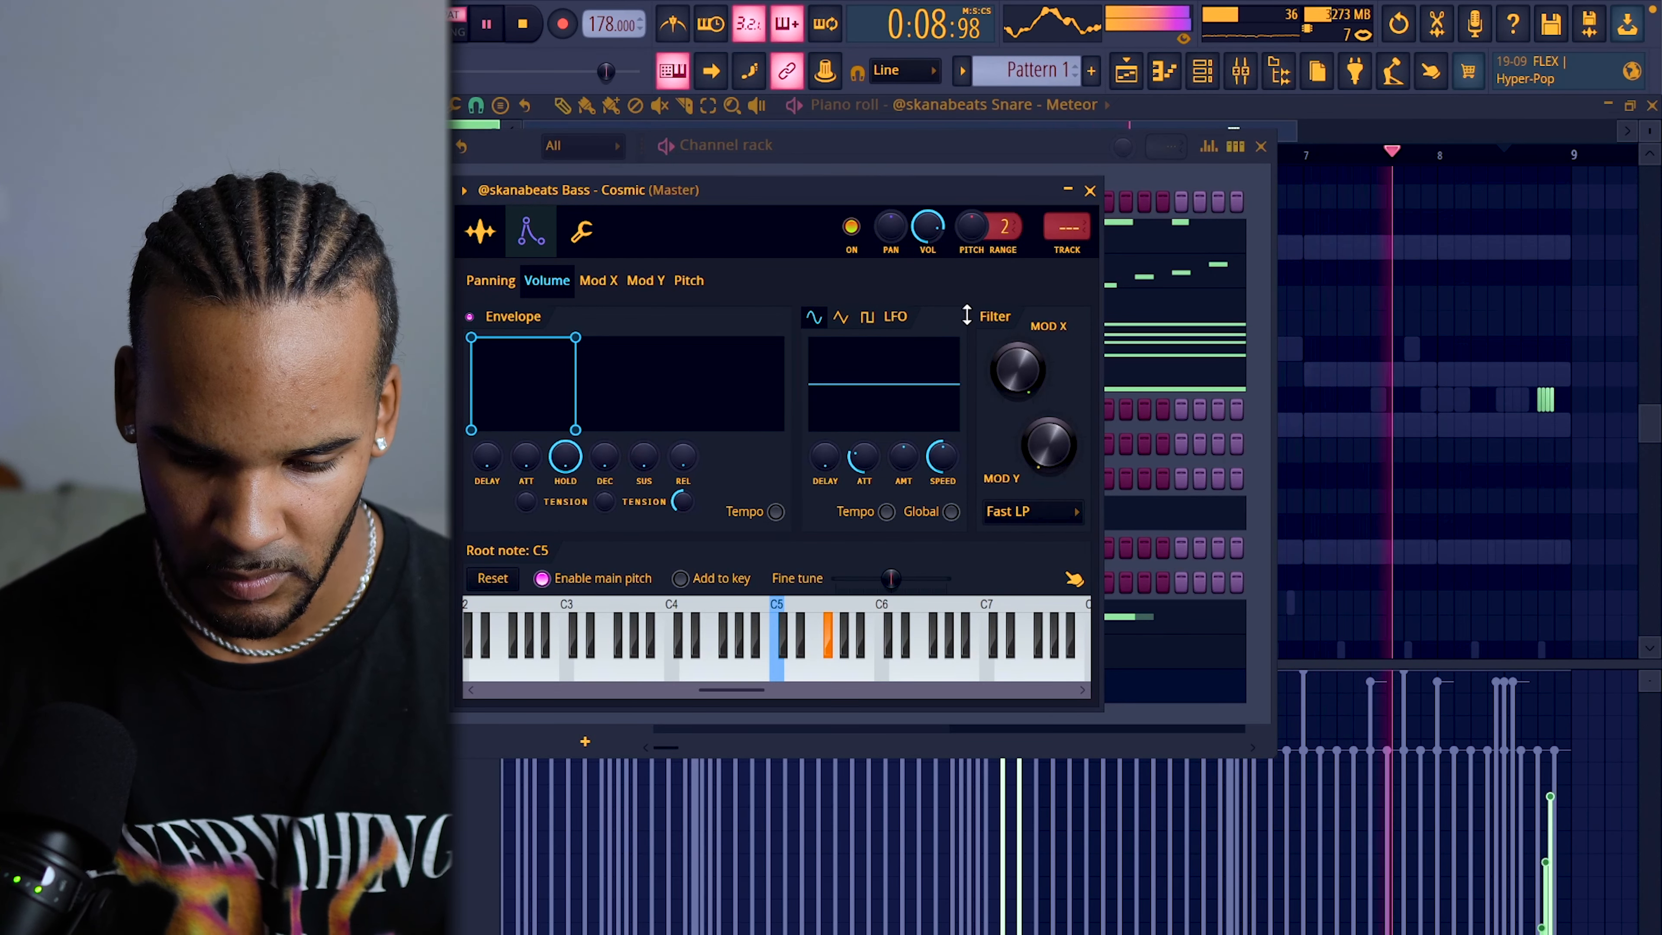
left_click(1089, 191)
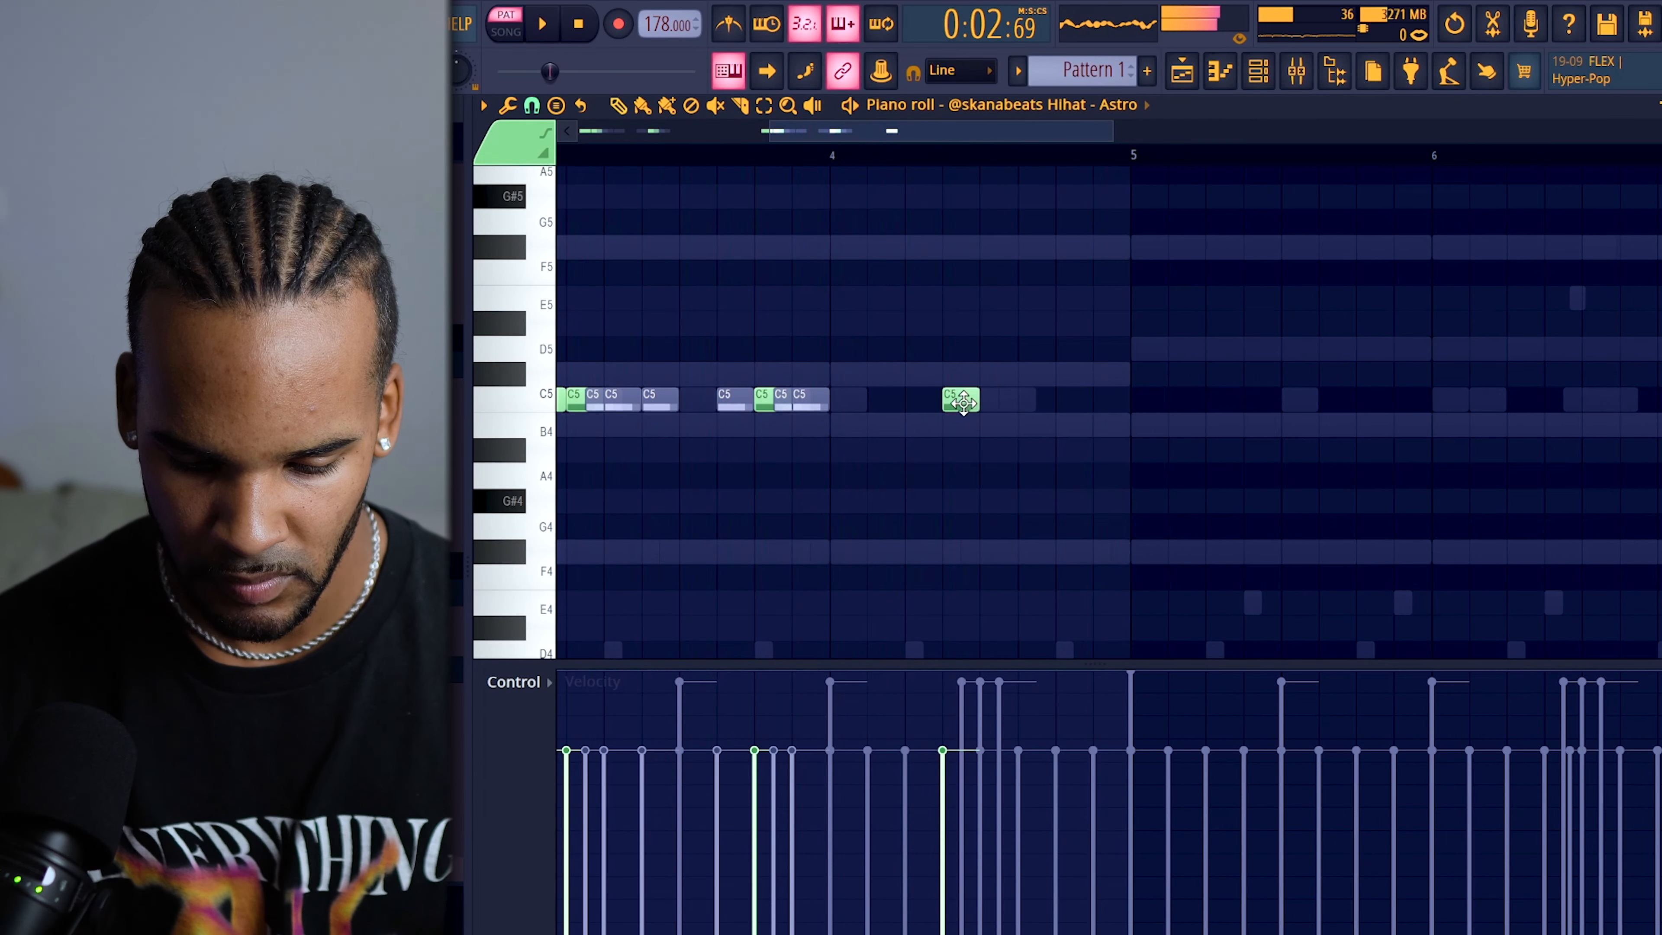
During playback, move the bar 4 note of Hihat - Astro one step earlier and add a quieter C5 note directly before it.
key("space")
left_click_drag(963, 403, 924, 403)
scroll(935, 414, "up", 5)
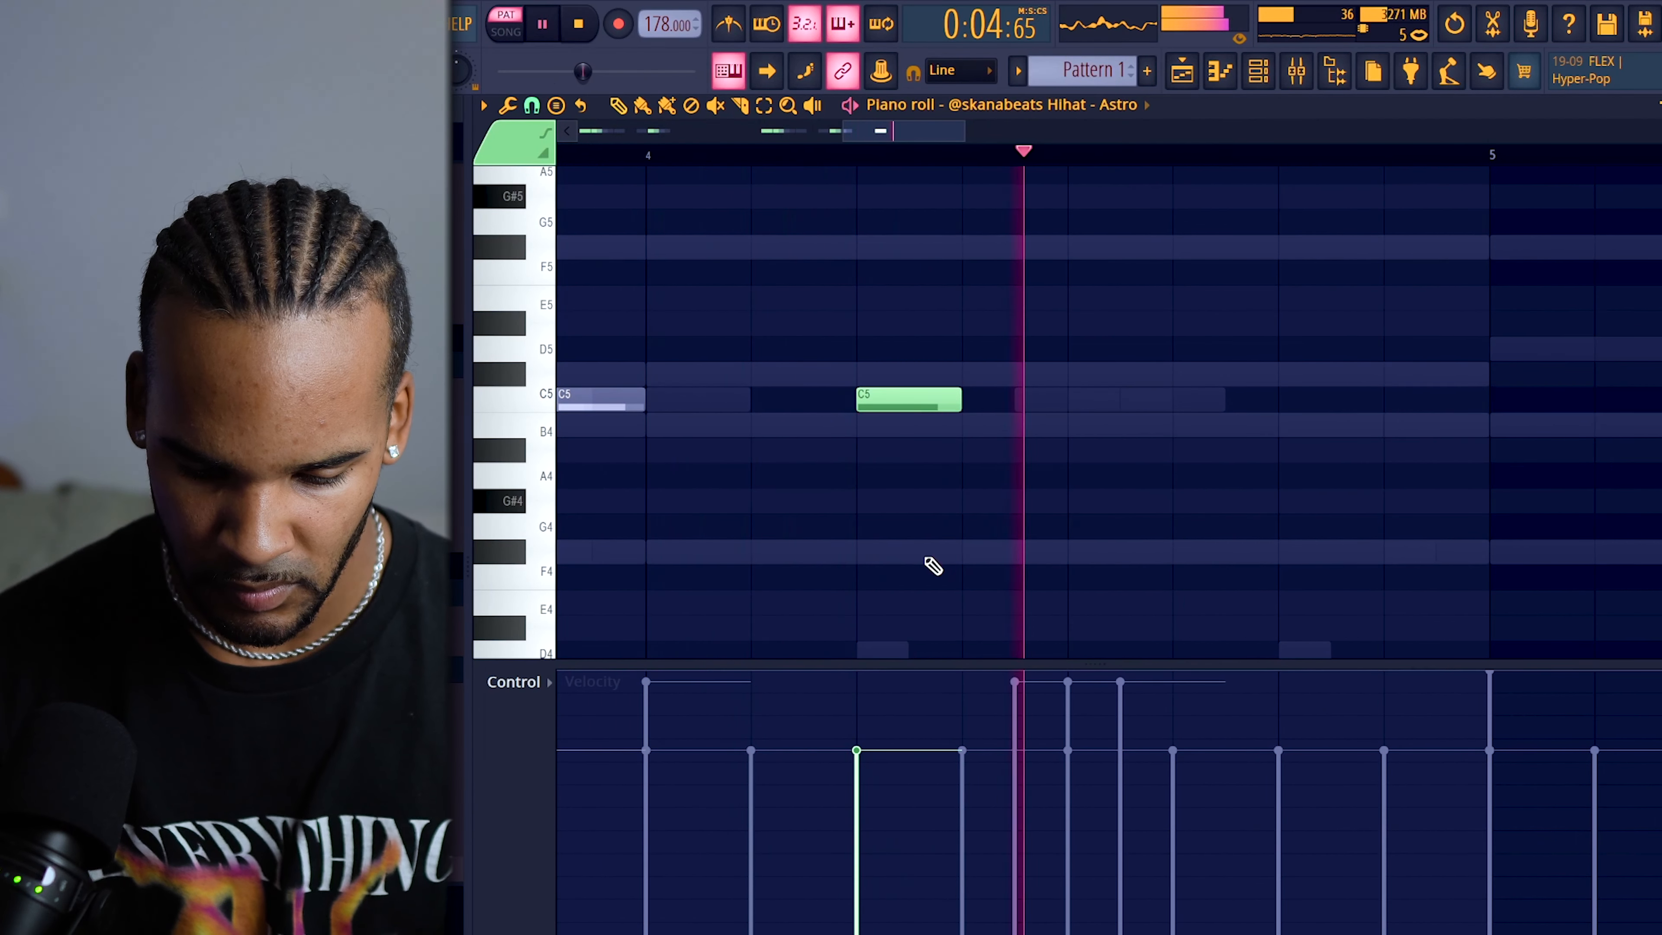
left_click(752, 401)
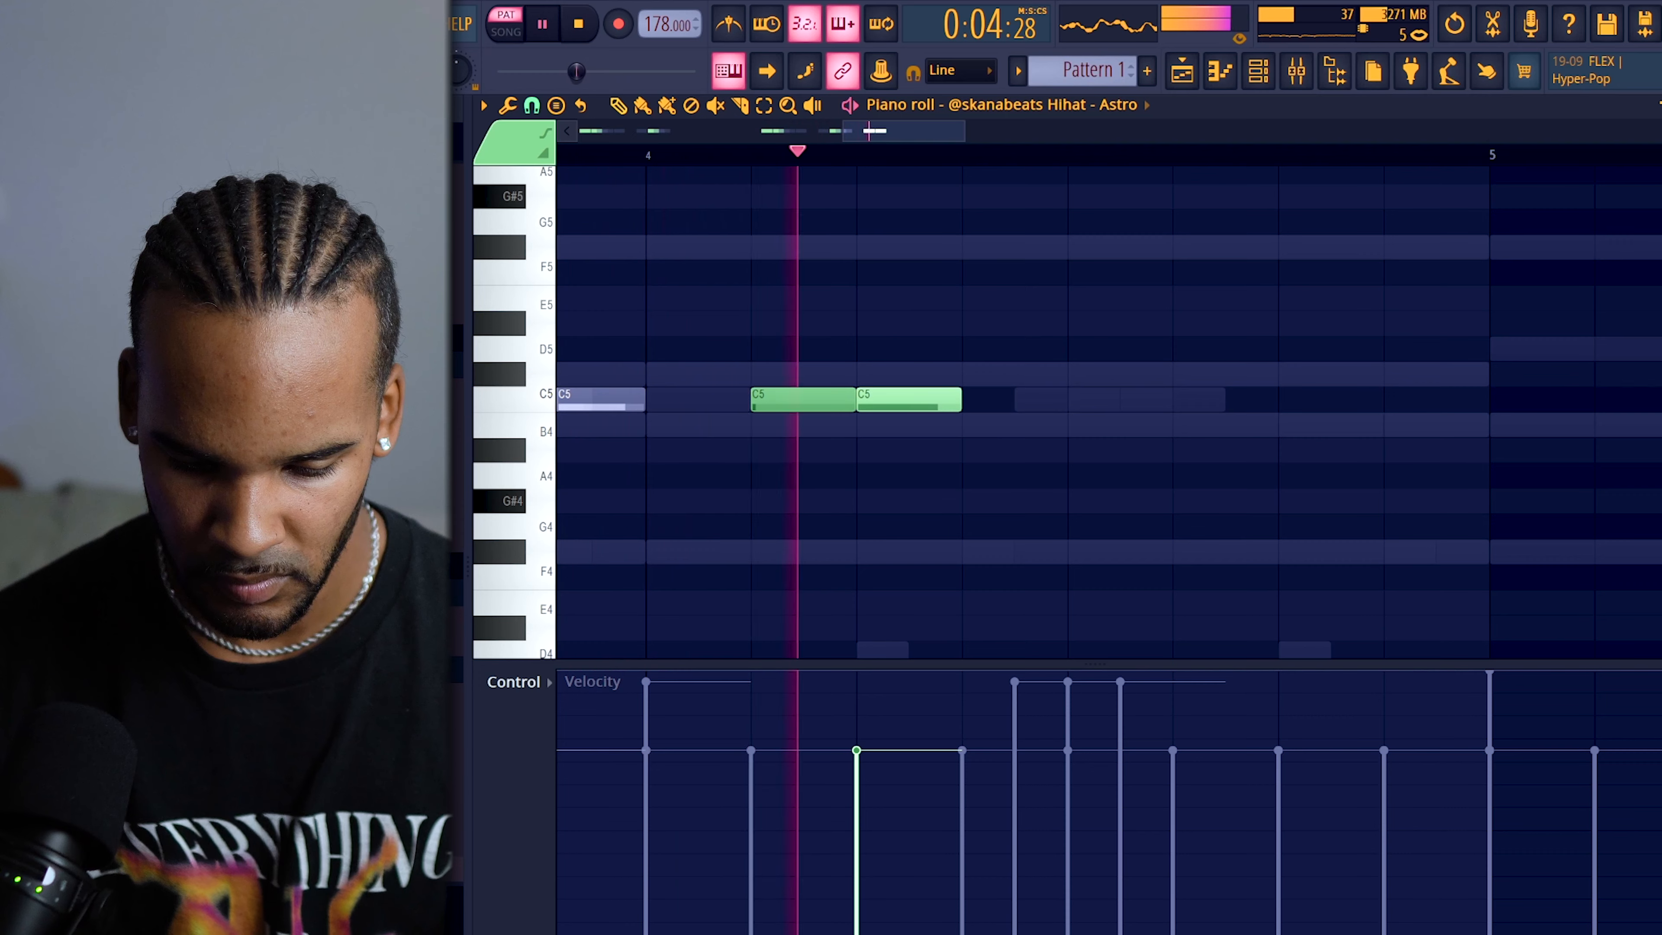
Try an extra C5 hi-hat note in the second half of bar 4 and delete it again.
left_click(1219, 396)
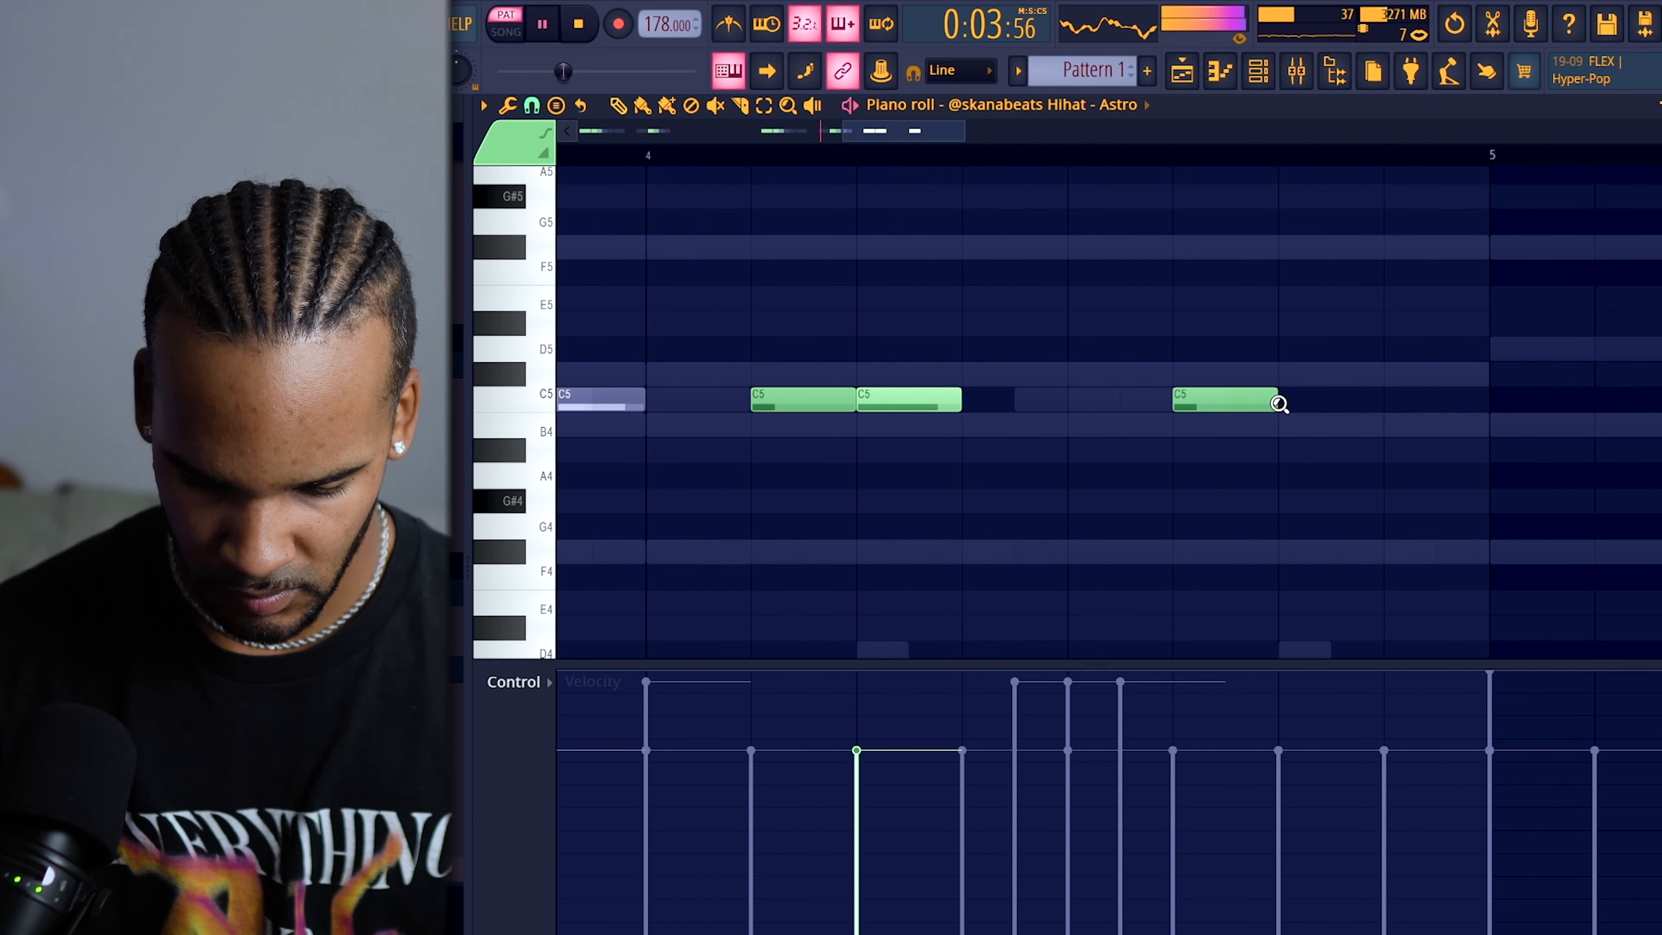
scroll(1161, 319, "down", 5)
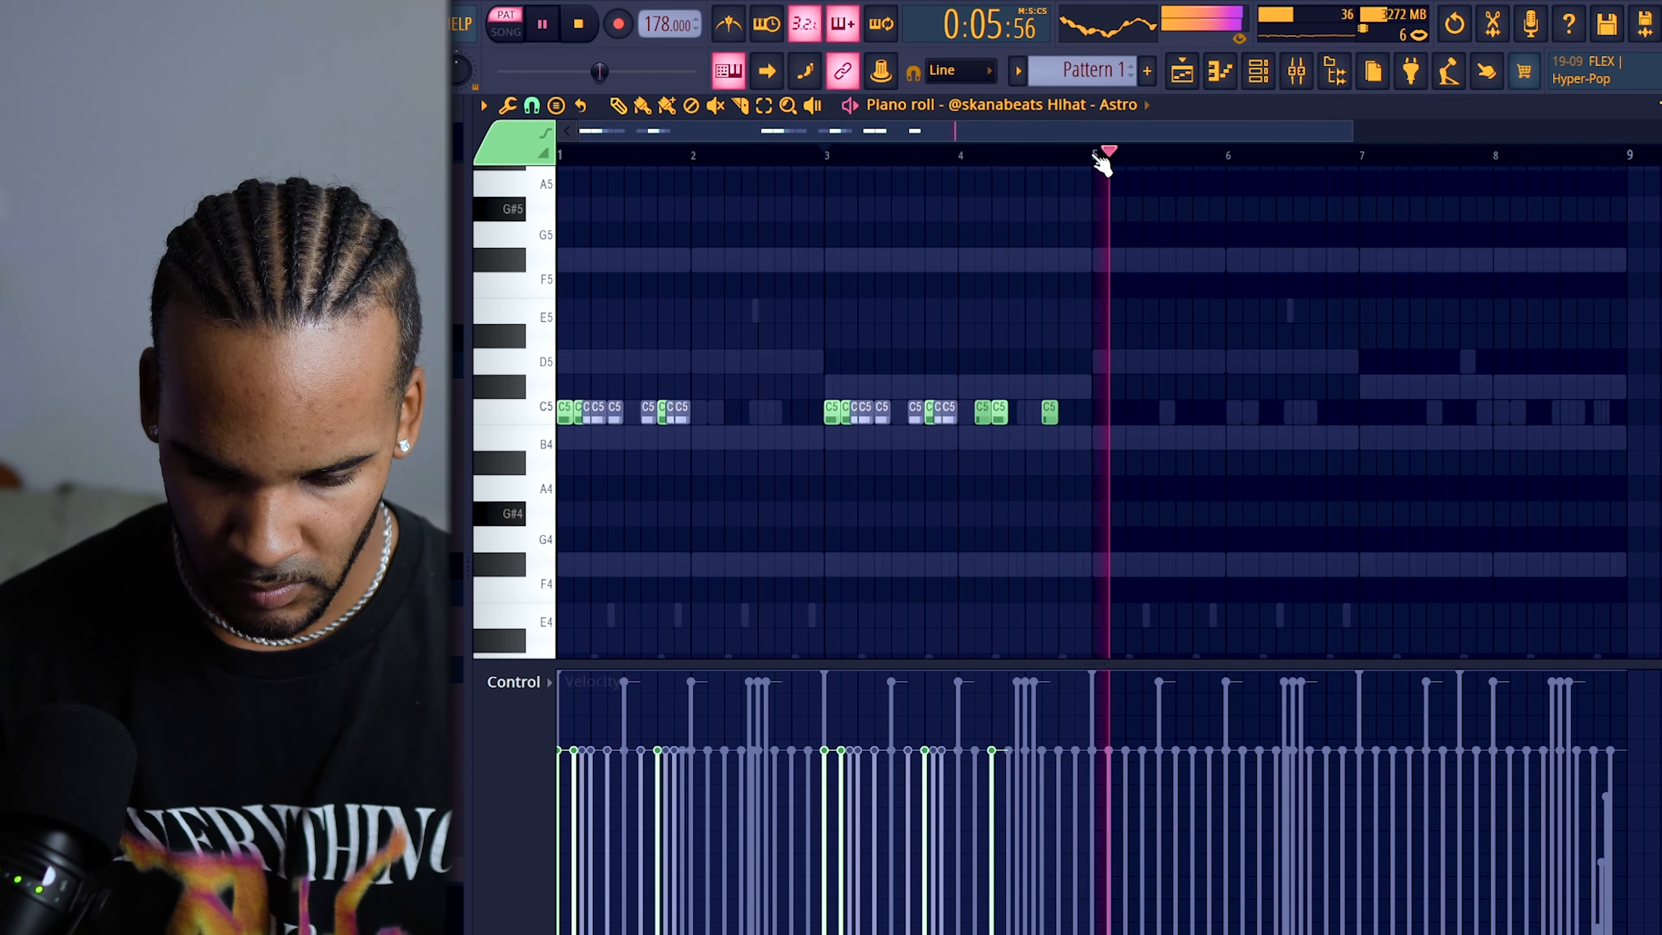
scroll(1046, 435, "down", 2)
right_click(1048, 338)
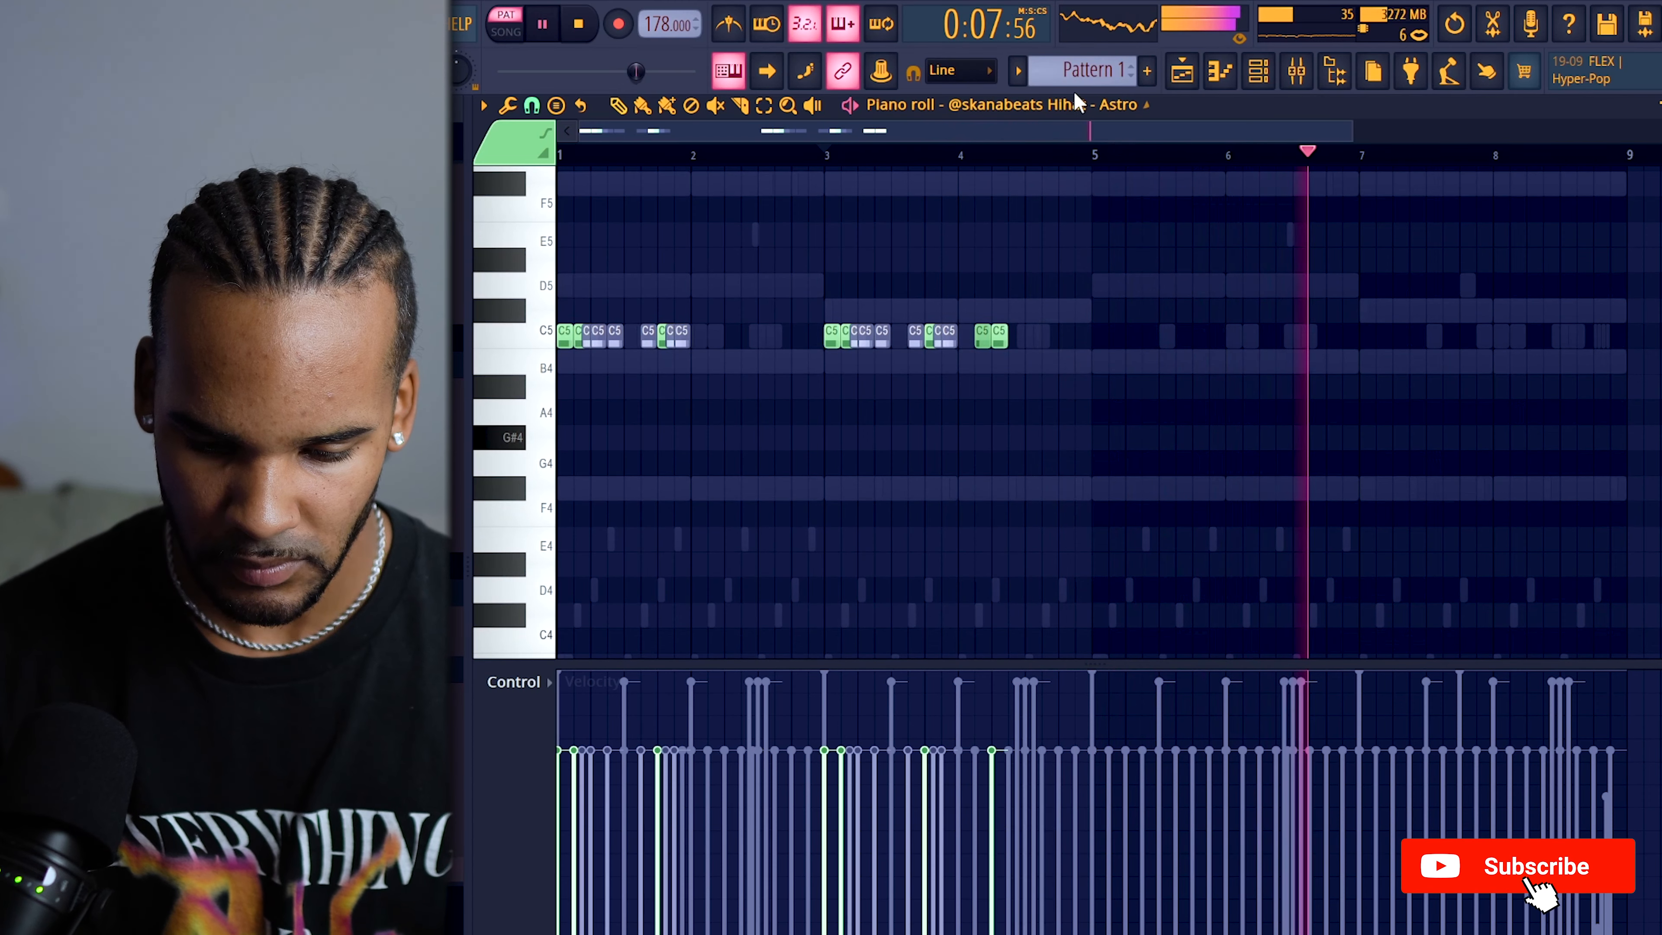
Duplicate bars 1–4 of the Hihat - Astro pattern into bars 5–8 and clear the selection.
left_click_drag(1092, 159, 558, 191)
key("ctrl+b")
key("ctrl+d")
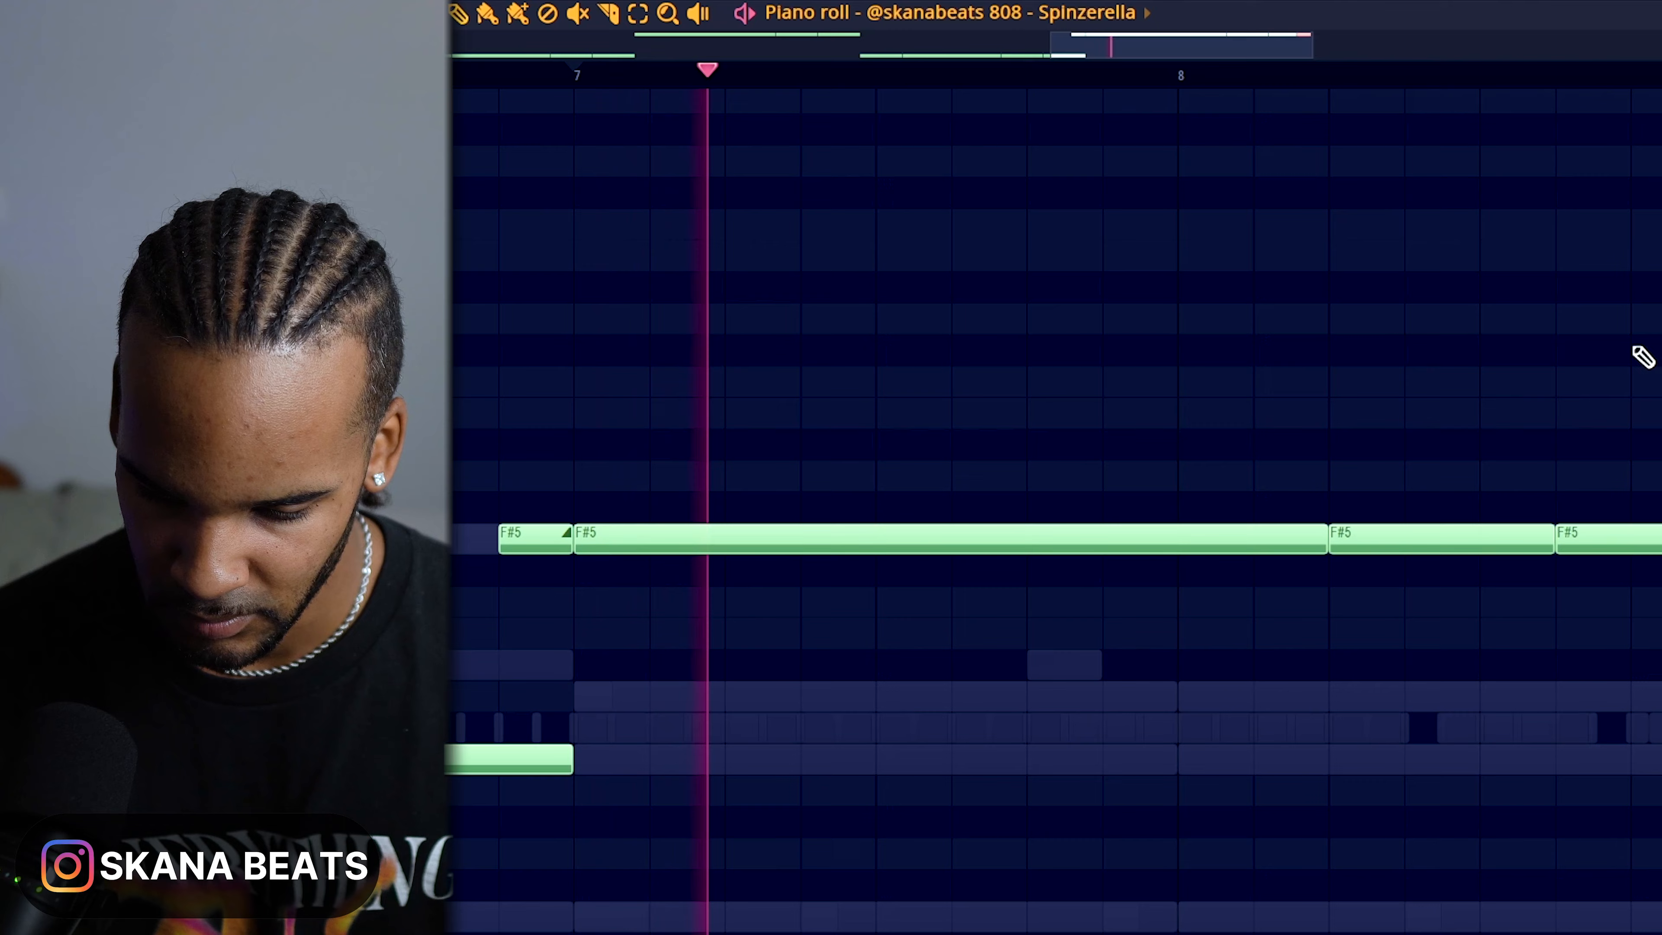
Limit all notes of the 808 - Spinzerella channel to C5.
scroll(1580, 402, "down", 5)
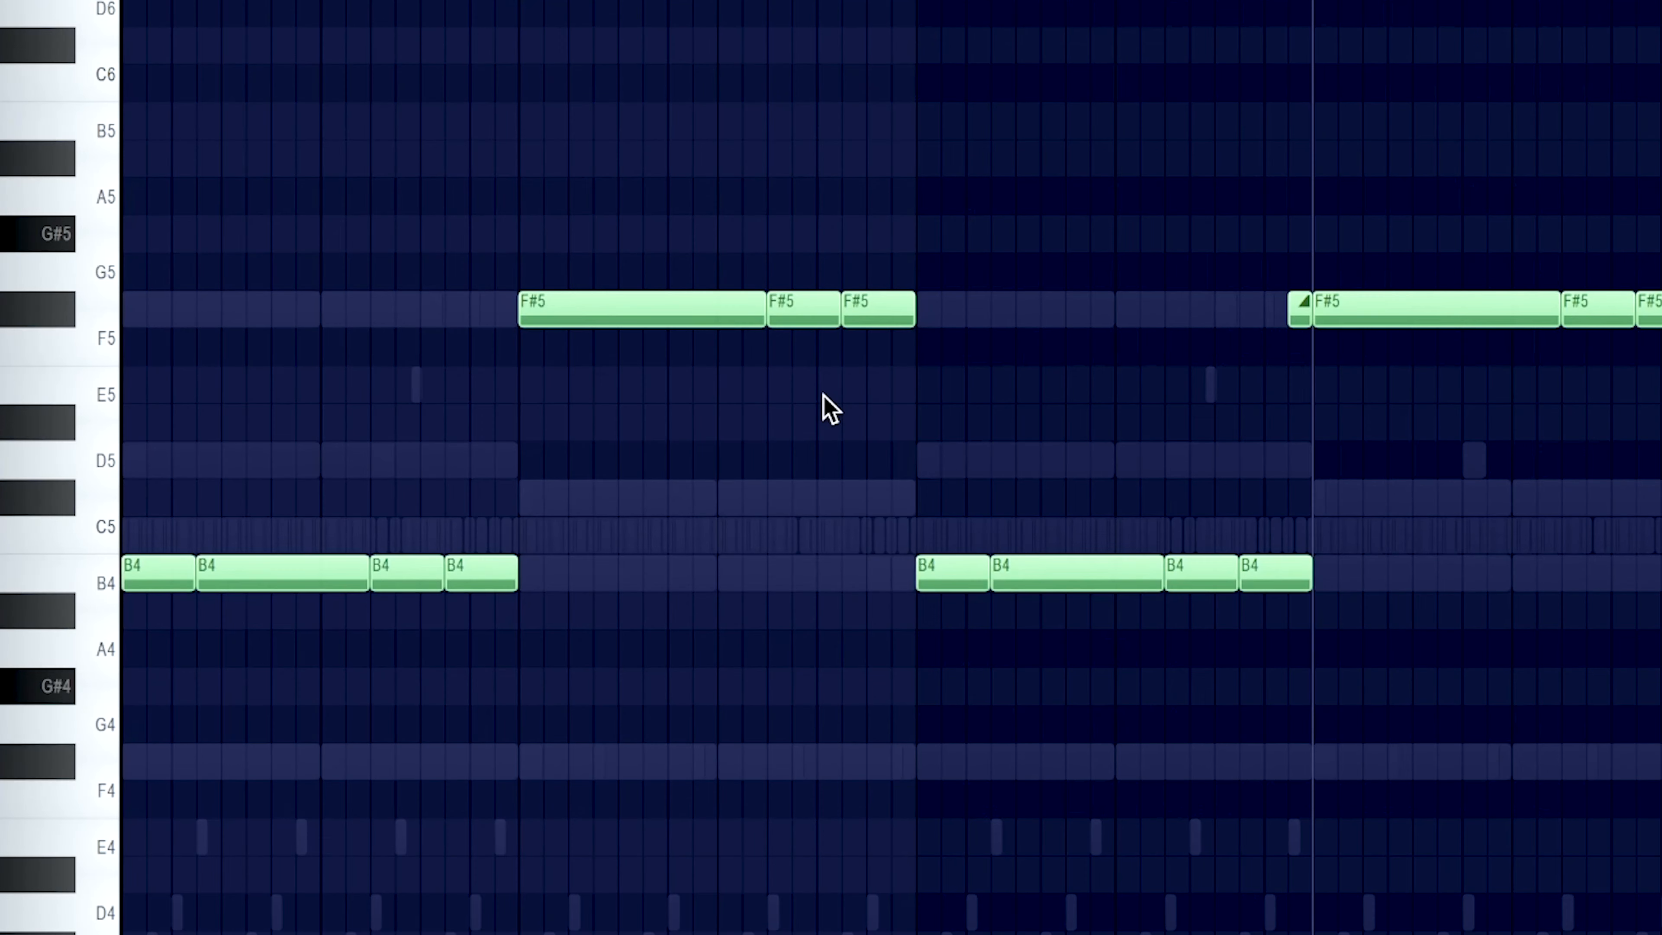
key("alt+k")
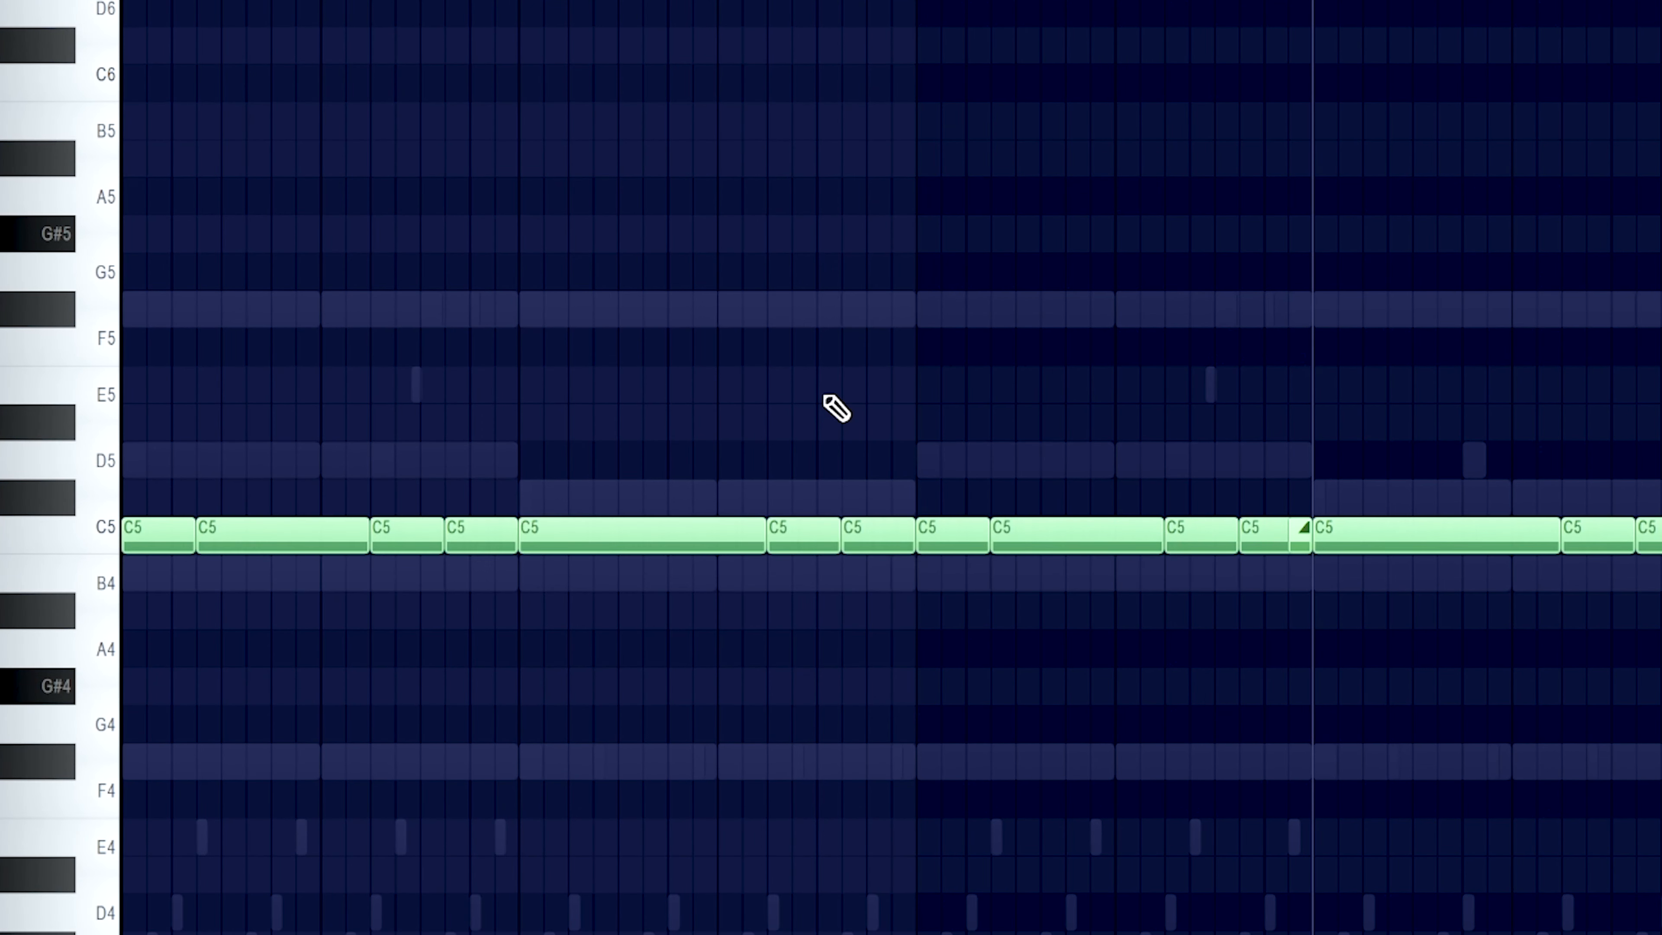